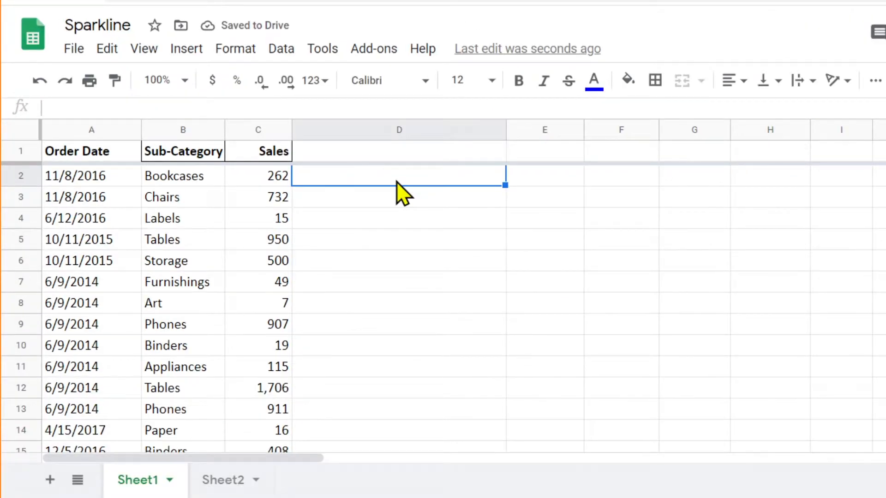
Step: Start a SPARKLINE formula in cell D2 beside the first sales value
type("=SPAR")
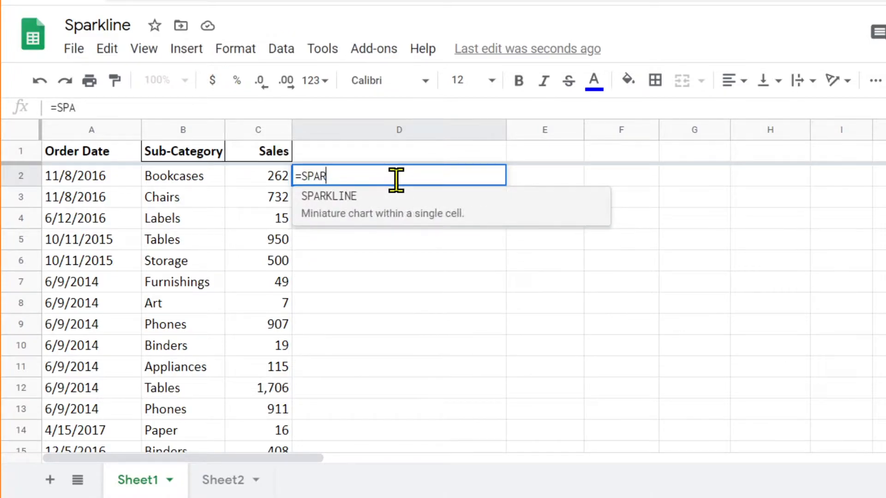
left_click(346, 196)
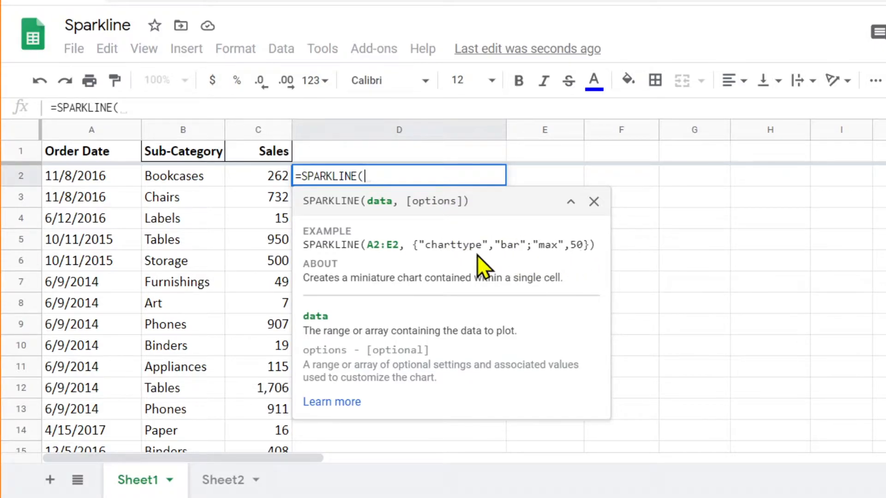
Step: Read through the SPARKLINE help article, examining the chart types and the options for line, column, winloss and bar charts, and close it
scroll(657, 269, "down", 2)
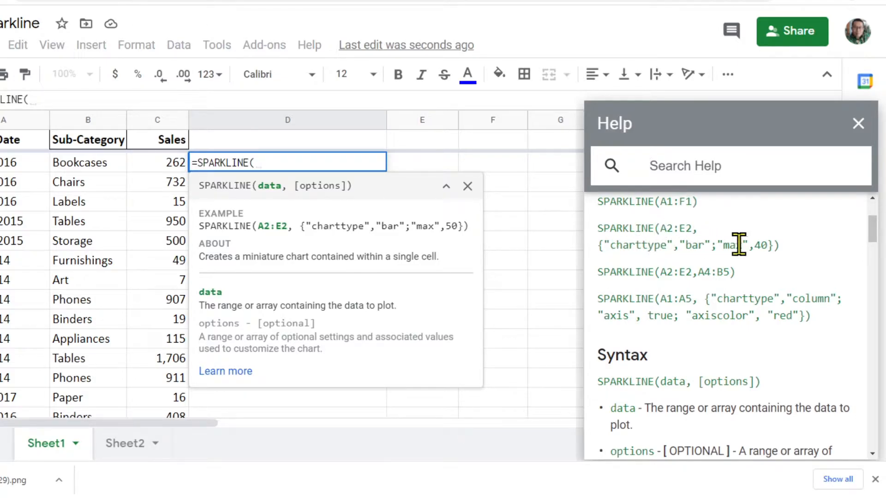
scroll(725, 285, "down", 6)
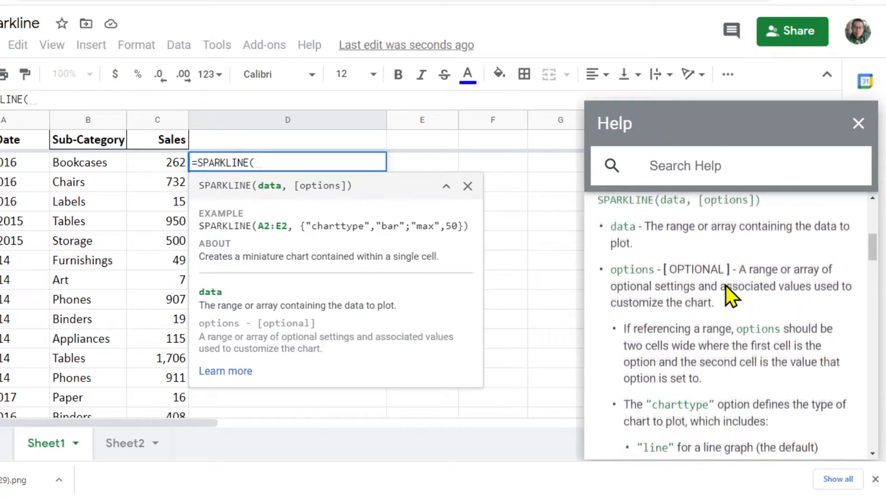
scroll(725, 285, "up", 2)
scroll(725, 285, "down", 3)
scroll(725, 285, "down", 1)
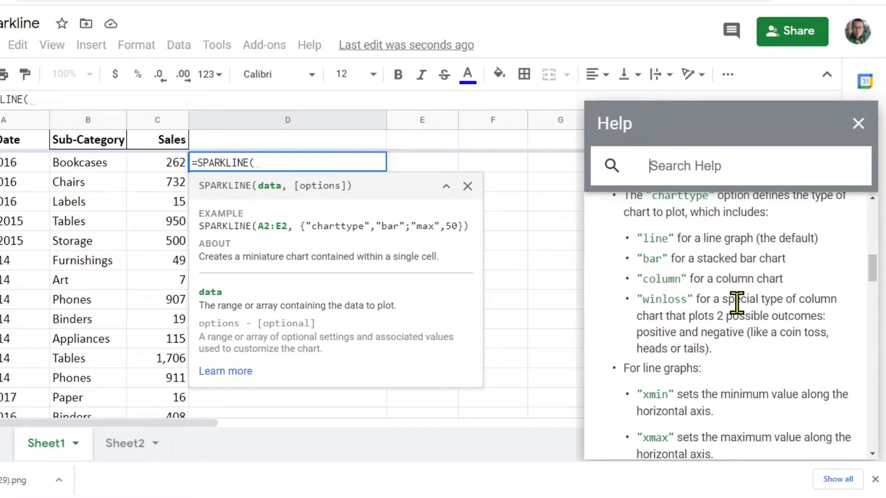
scroll(737, 303, "down", 3)
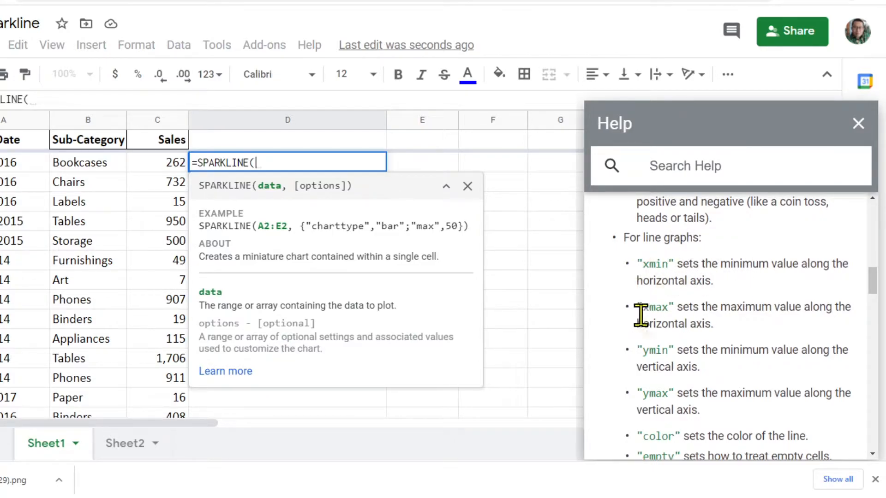
scroll(658, 350, "down", 3)
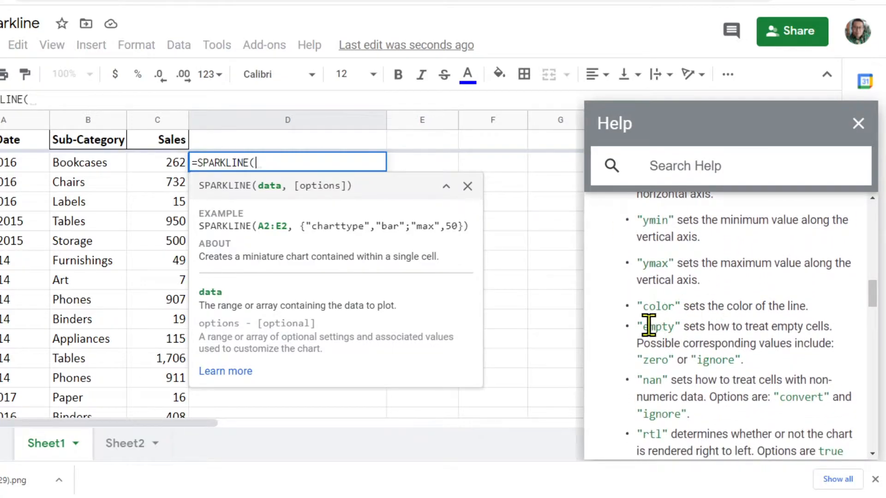
scroll(722, 328, "down", 1)
scroll(723, 329, "down", 4)
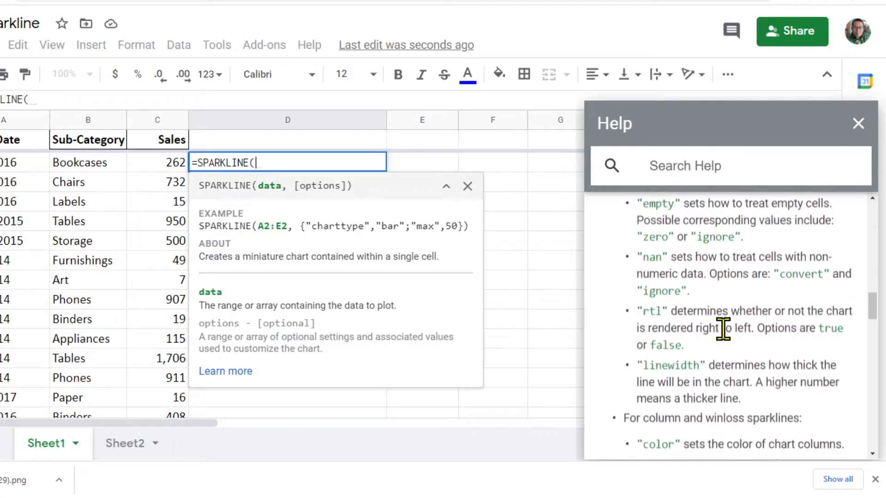
scroll(656, 320, "down", 1)
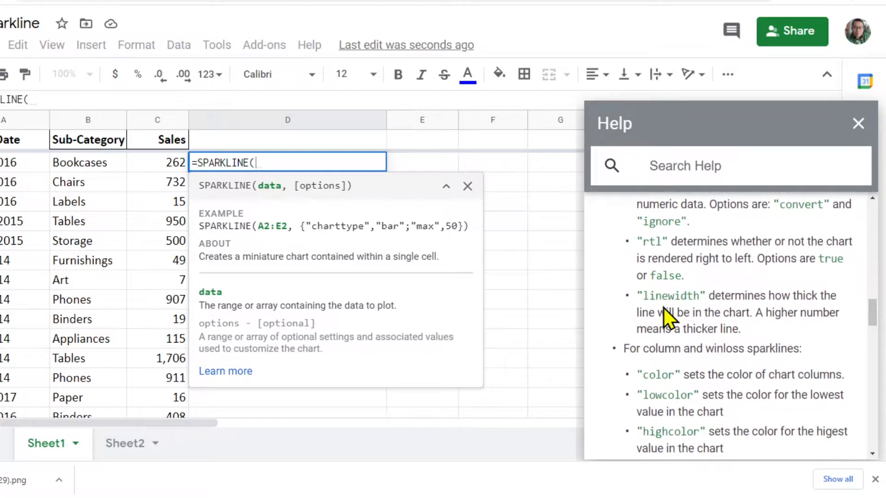
scroll(709, 305, "down", 4)
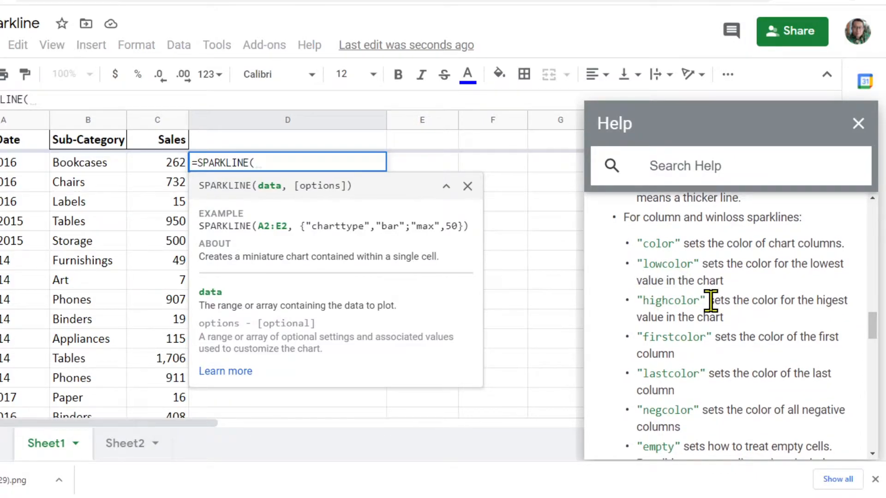
scroll(711, 302, "down", 1)
scroll(710, 302, "down", 5)
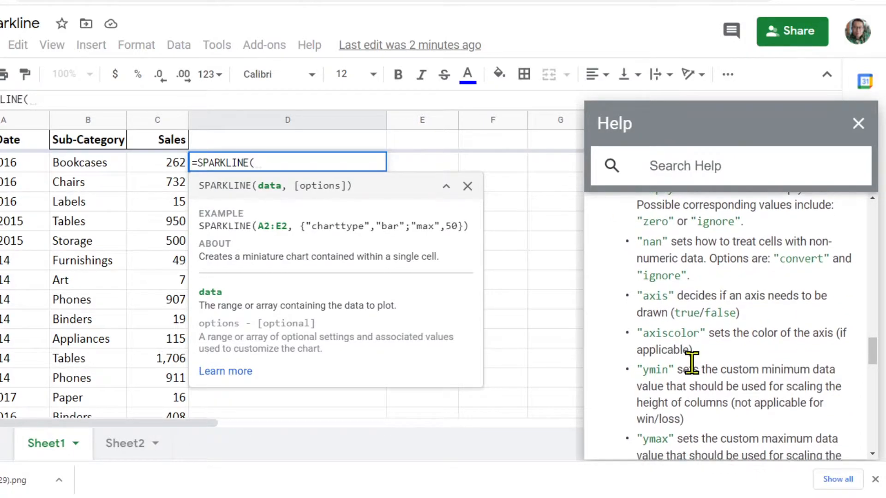
left_click_drag(871, 353, 871, 391)
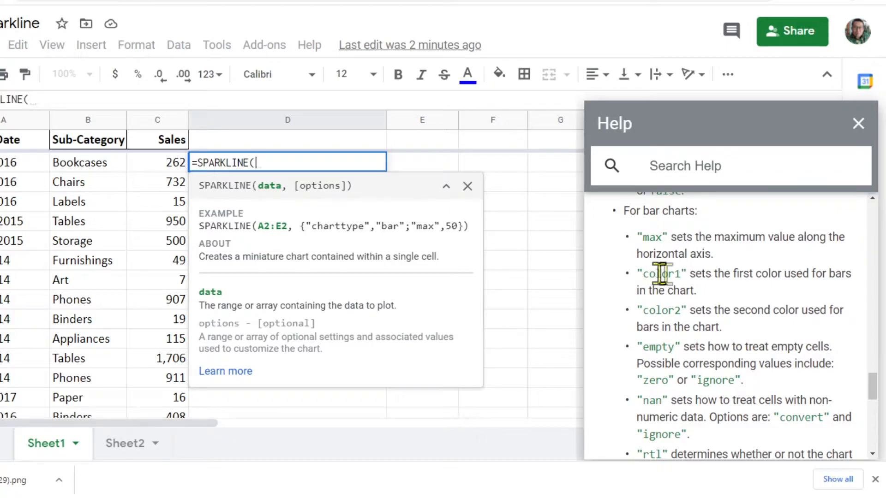
left_click_drag(872, 395, 867, 216)
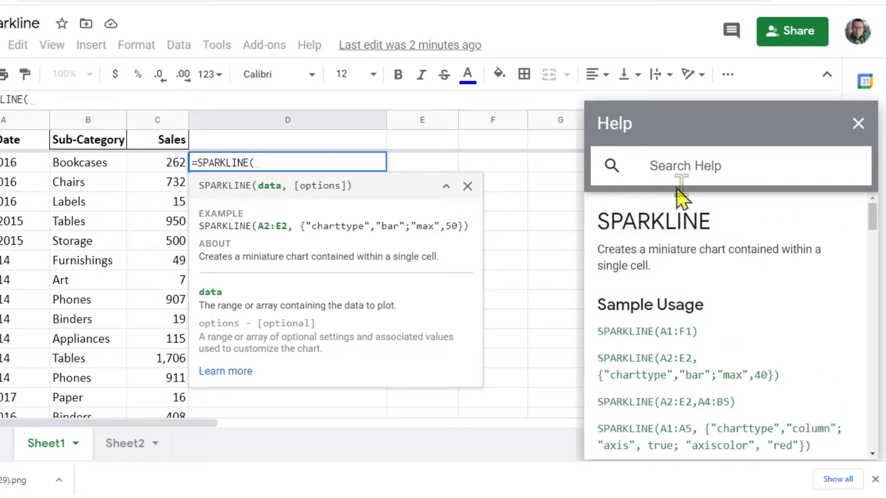
left_click(857, 125)
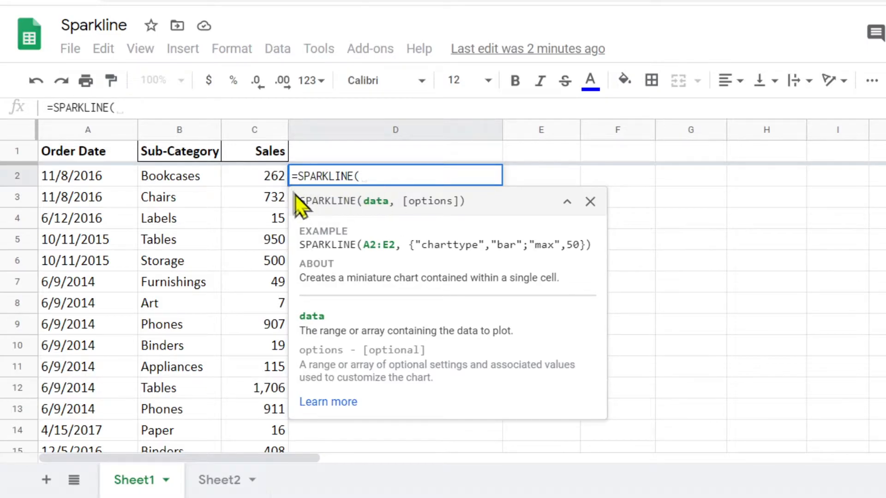
Step: Complete the D2 sparkline with the sales range C2:C55 as its data, and make row 2 taller
left_click_drag(275, 178, 268, 351)
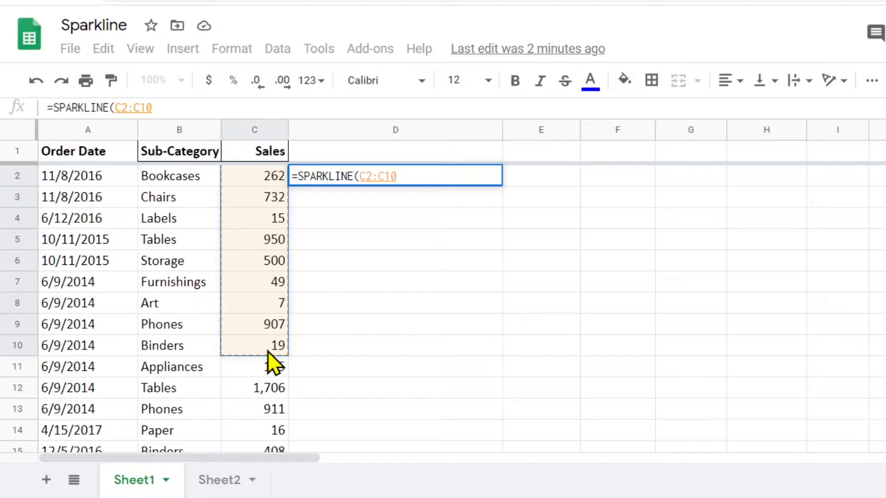
left_click_drag(267, 351, 268, 351)
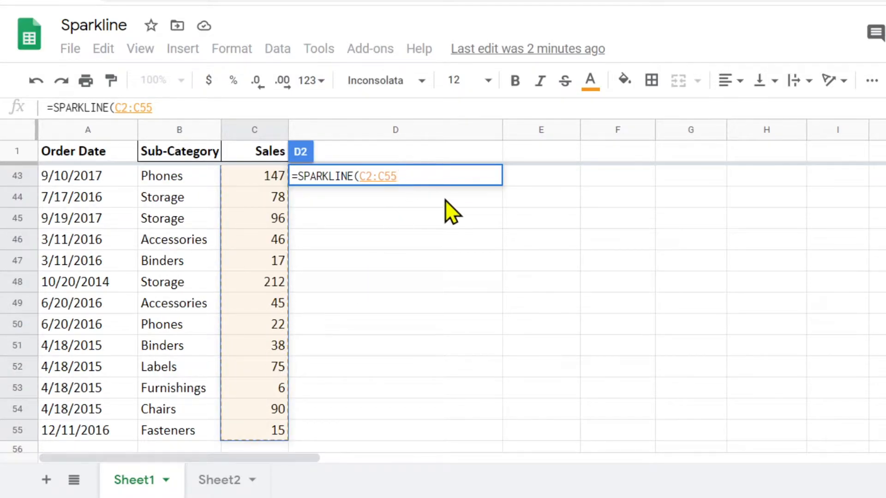
type(")")
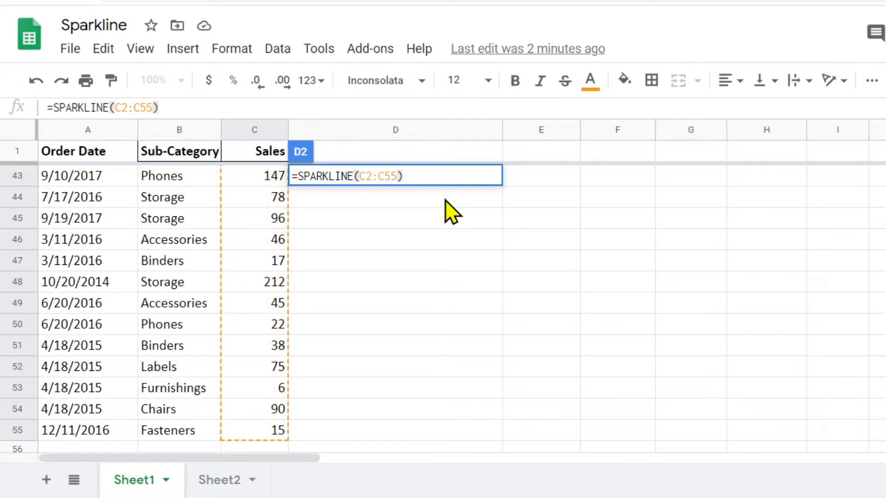
key("Return")
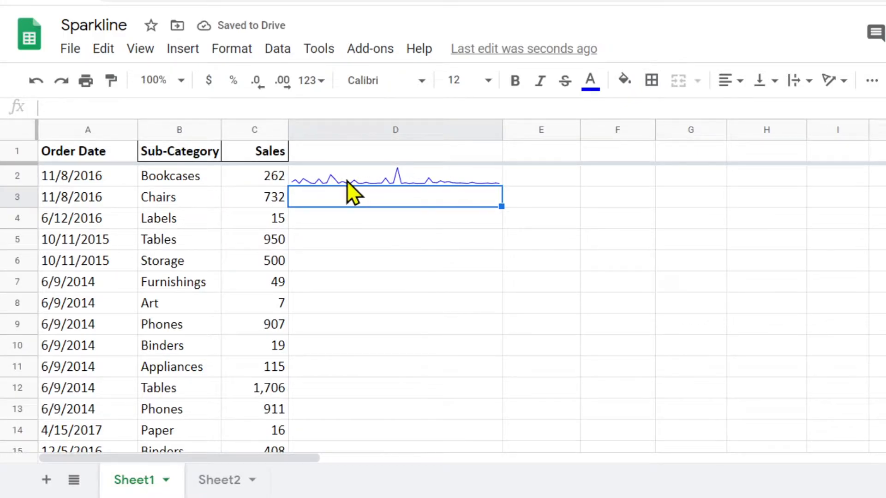
left_click_drag(28, 183, 25, 216)
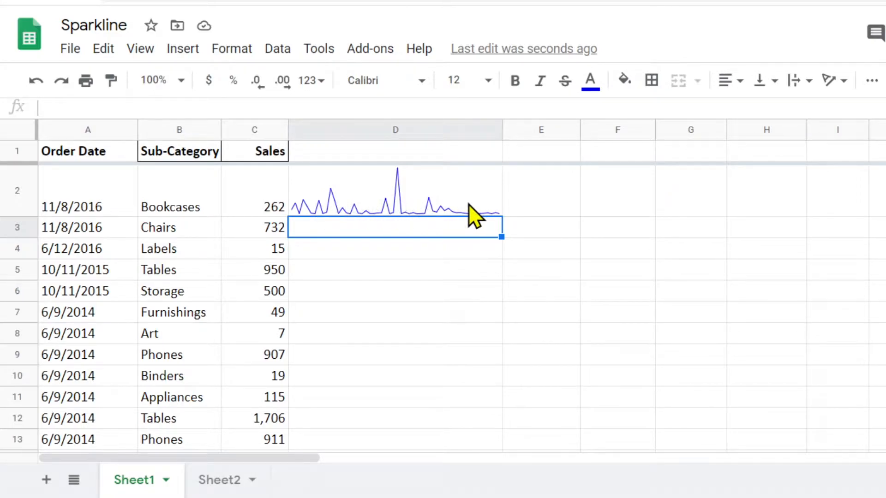
Step: Add an empty options array in curly braces after the C2:C55 range in D2's sparkline formula
left_click(408, 200)
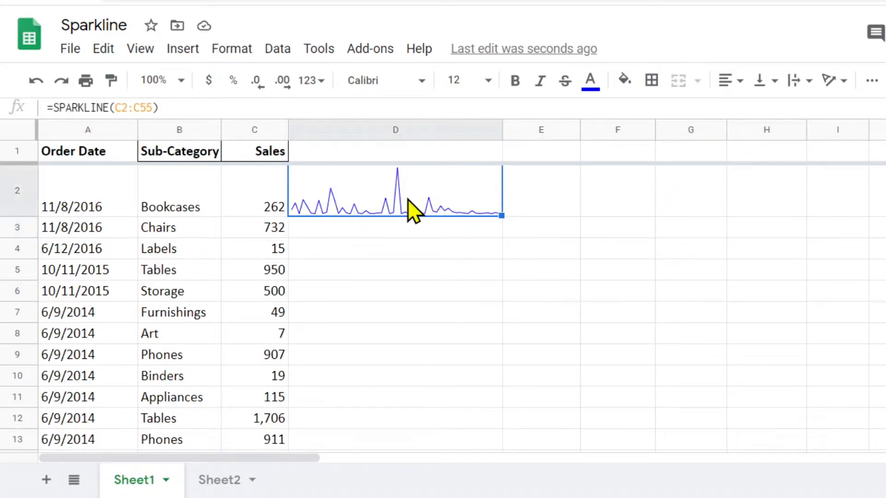
left_click(152, 106)
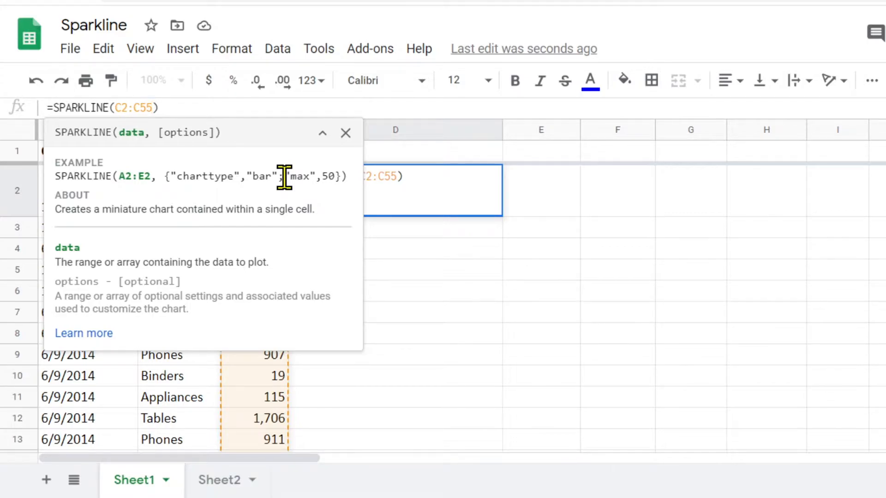
type(", ")
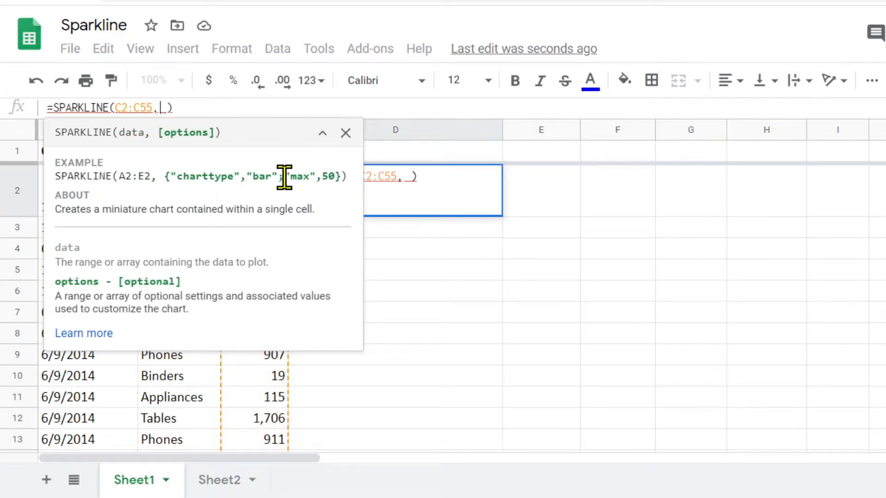
type("{")
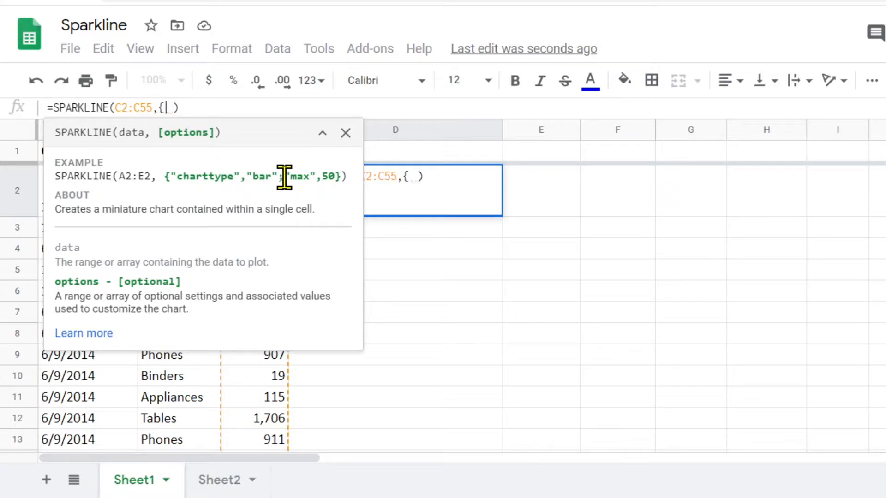
type("}")
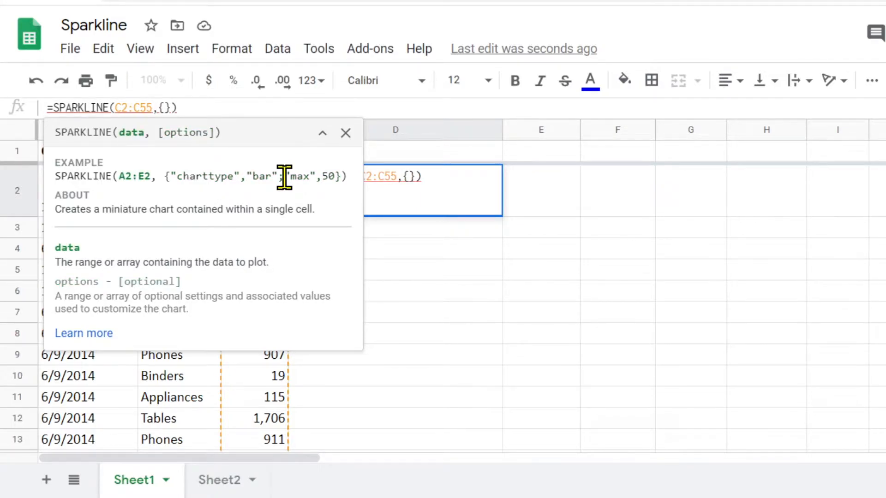
left_click(166, 107)
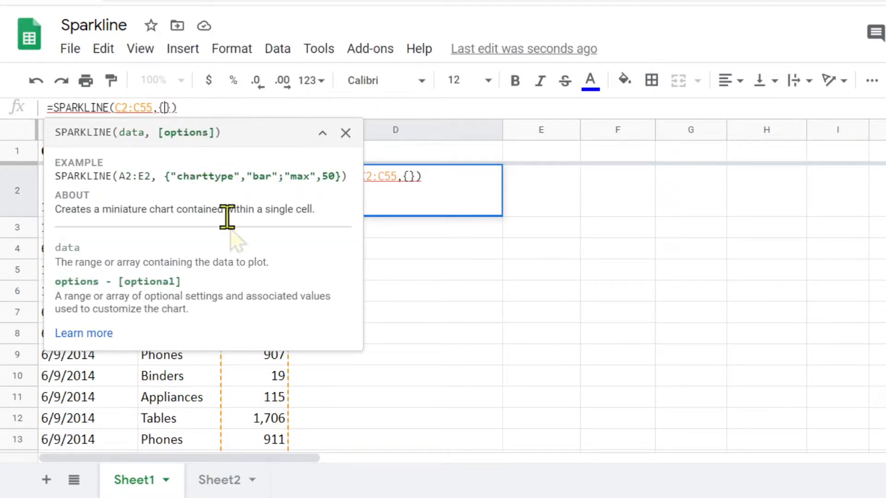
Step: Enter the option name "charttype" in lowercase and in quotation marks inside the formula's curly braces
type("\"\"")
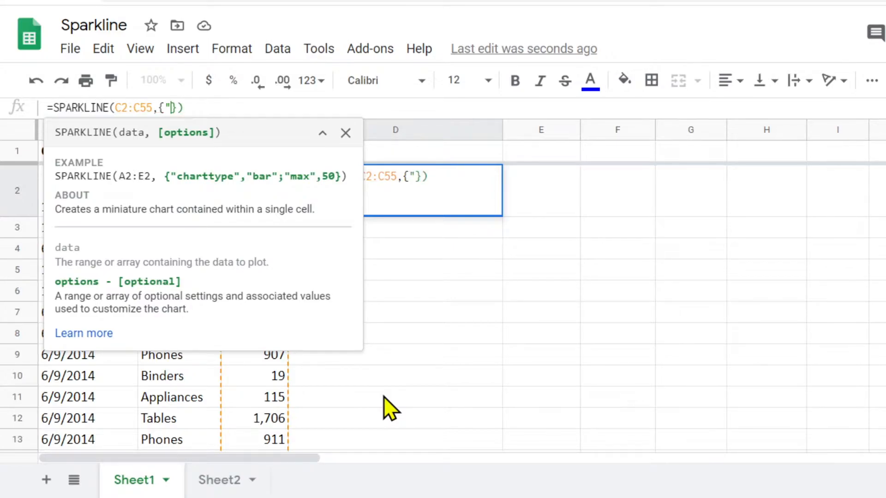
left_click(171, 107)
type("CHART")
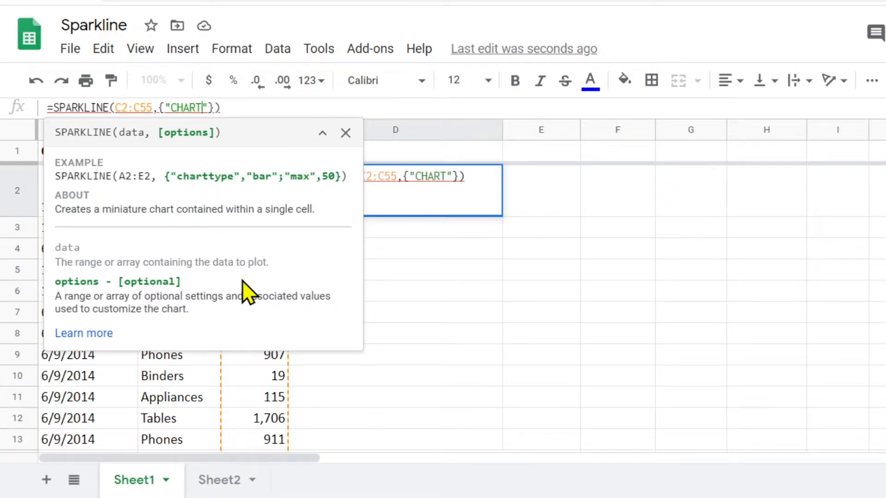
type("TY")
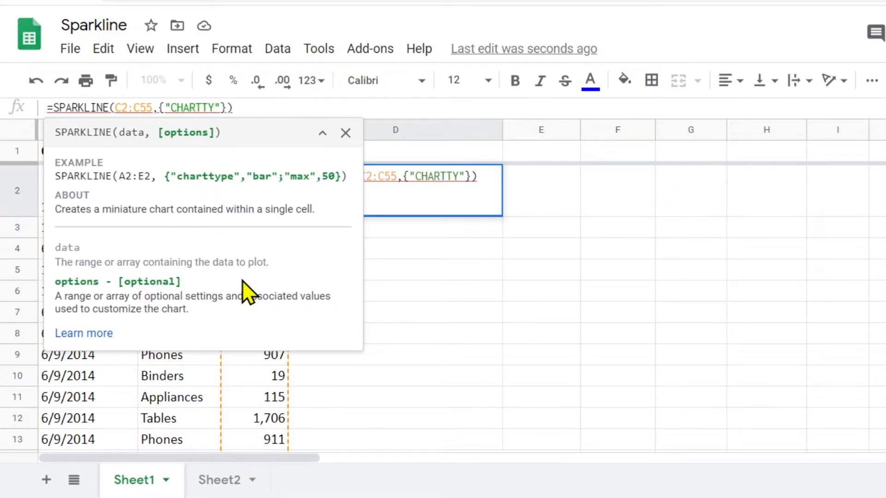
key("BackSpace")
key("BackSpace")
key("BackSpace")
key("BackSpace")
key("BackSpace")
key("BackSpace")
key("BackSpace")
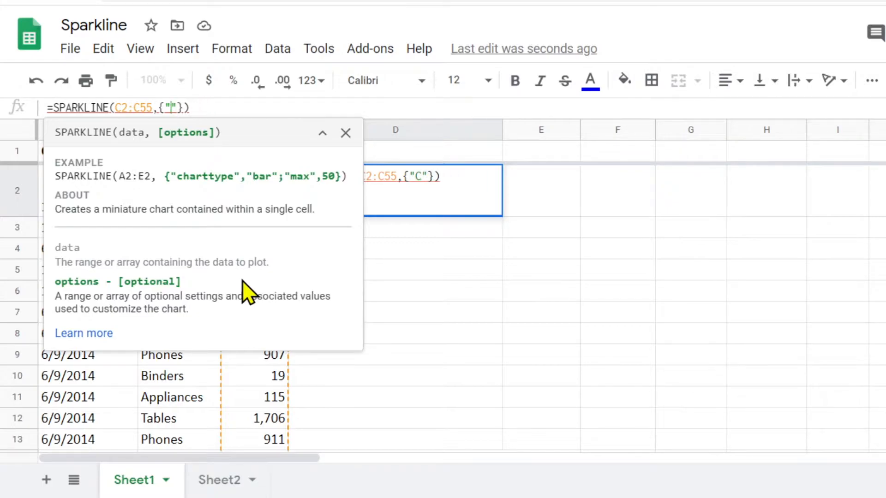
type("chartt")
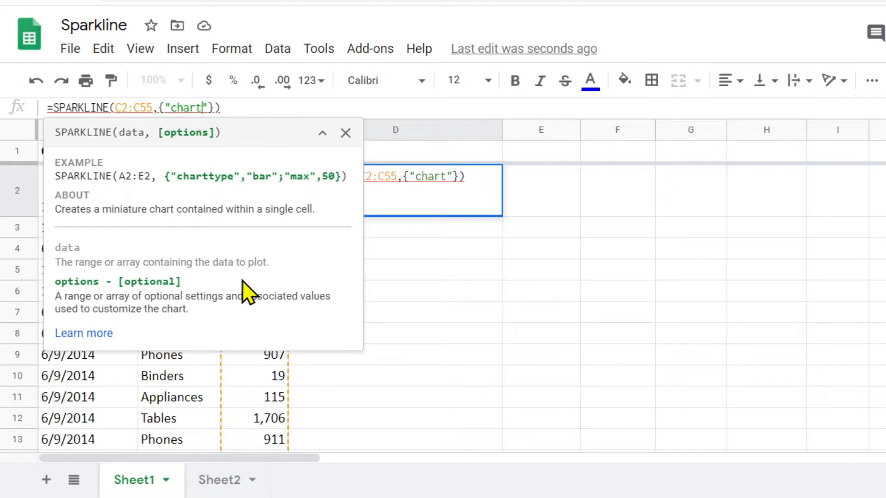
type("ype")
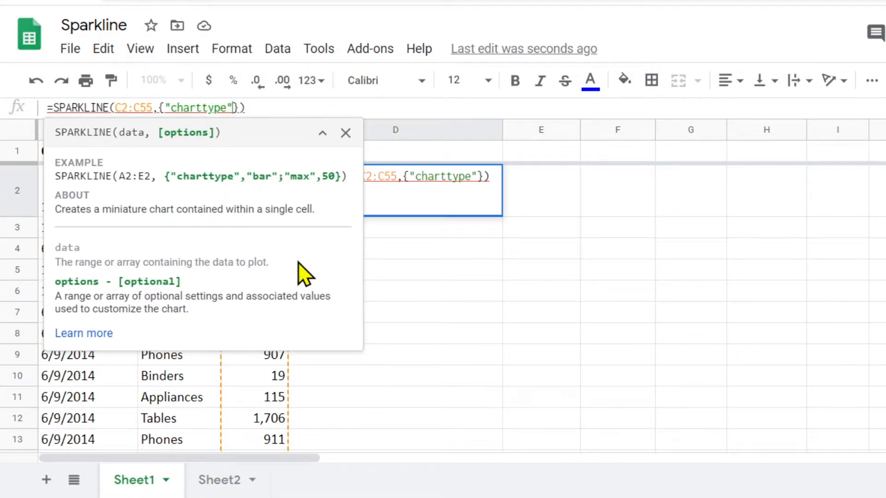
Step: Set the charttype option to "line" and commit the D2 sparkline formula
type(",")
key("BackSpace")
type("\"line\"")
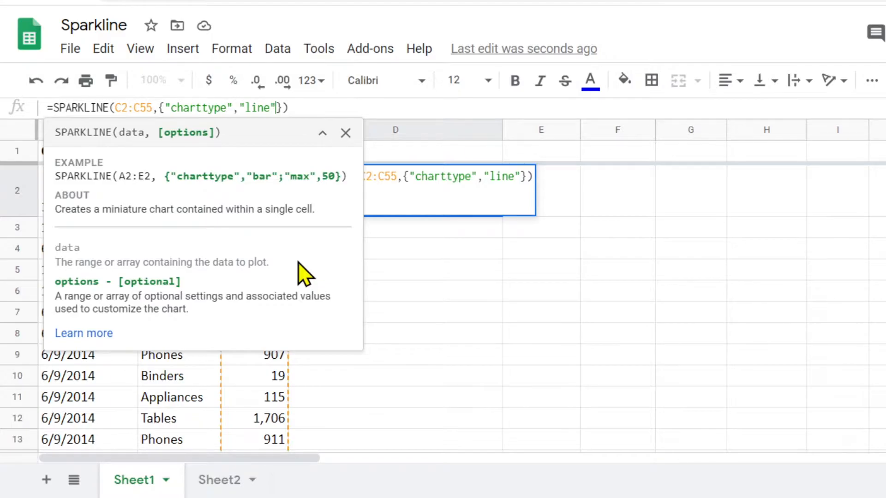
key("Return")
Step: Add a "color" option set to "red" after the charttype option in D2's sparkline formula and commit it
left_click(399, 206)
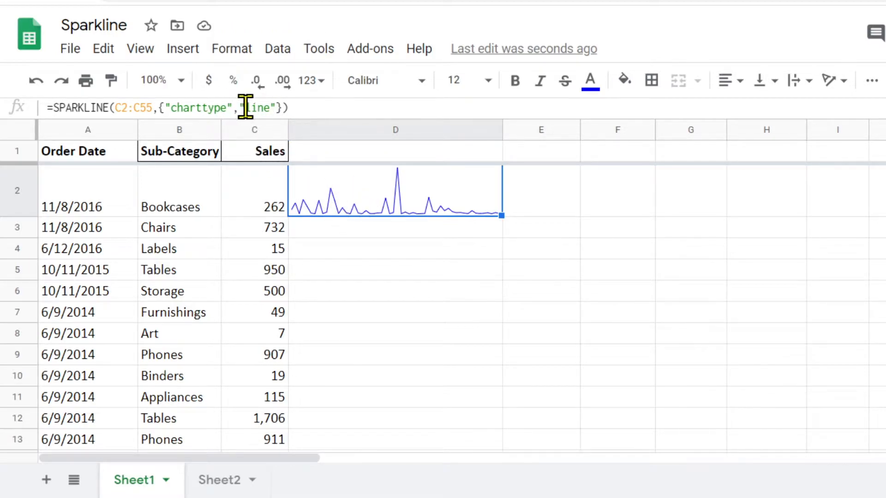
left_click(283, 109)
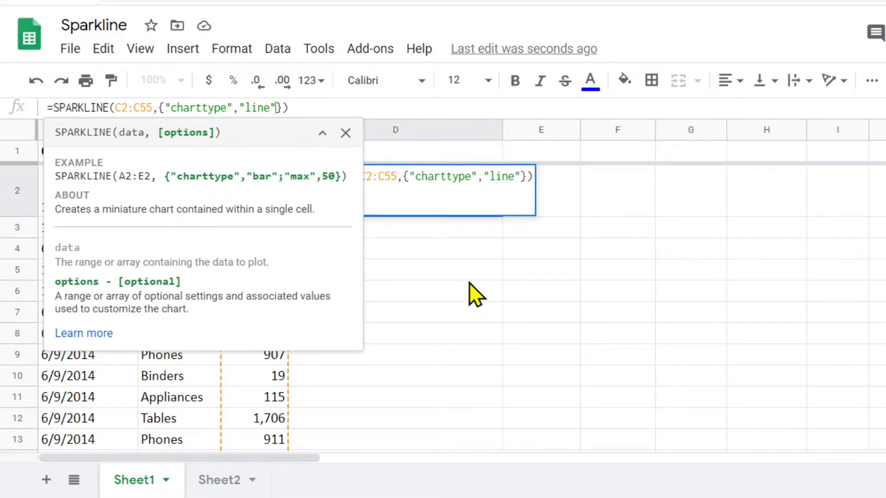
type("; ")
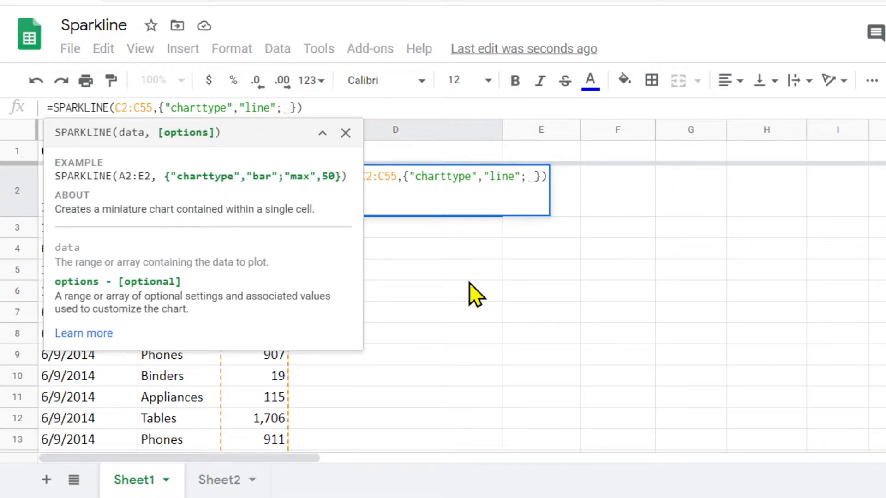
type("\"\"")
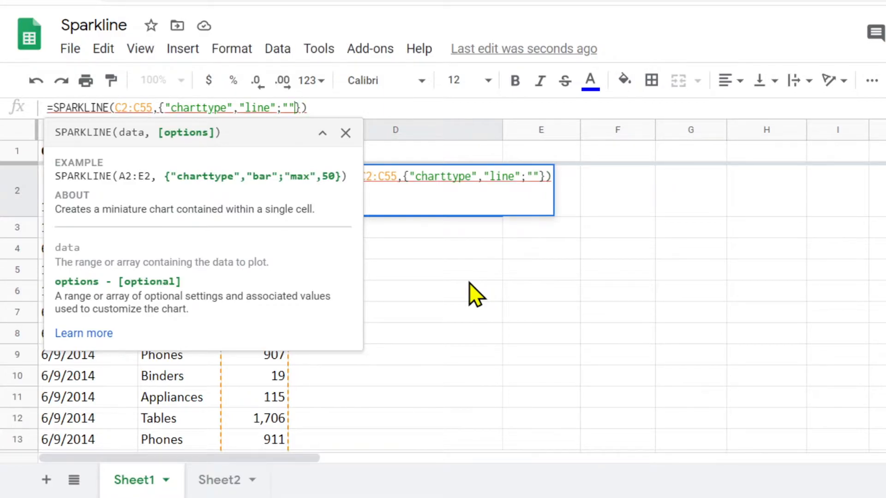
type("color")
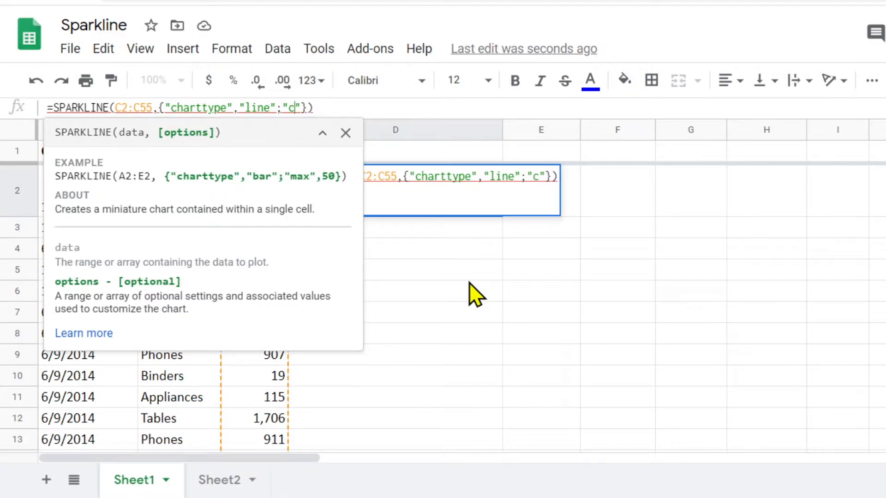
key("Right")
type(", ")
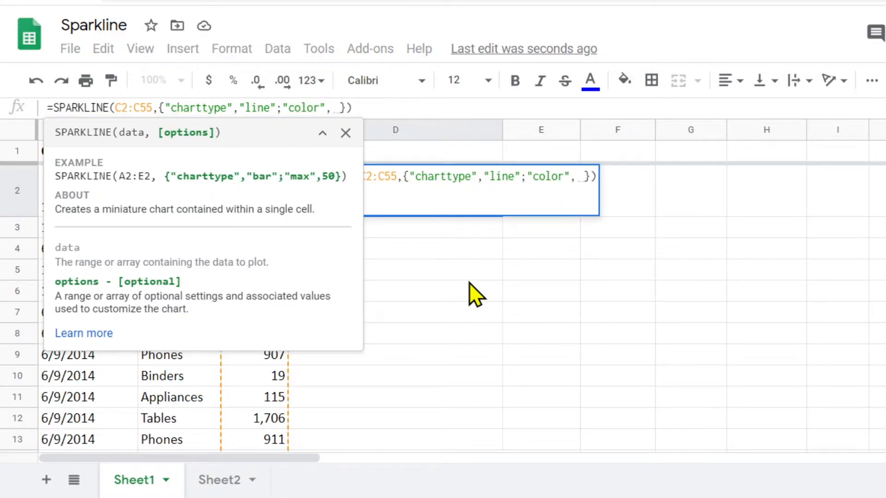
type("\"\"")
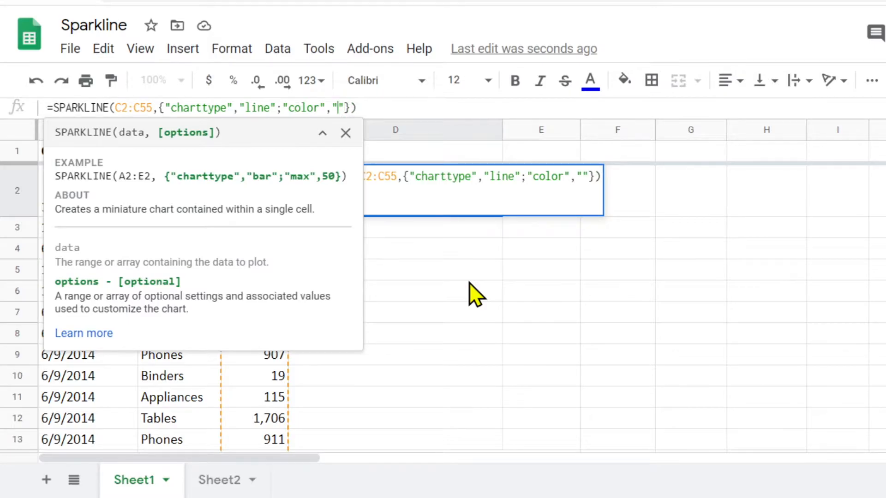
type("red")
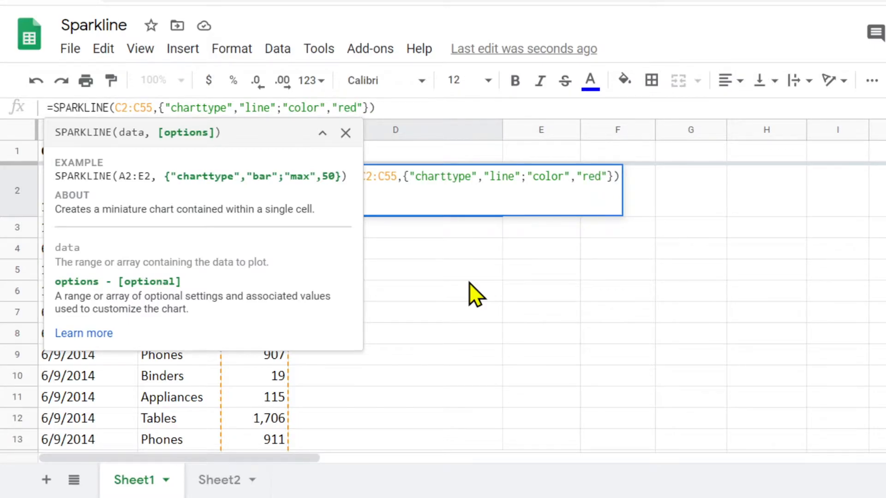
key("Return")
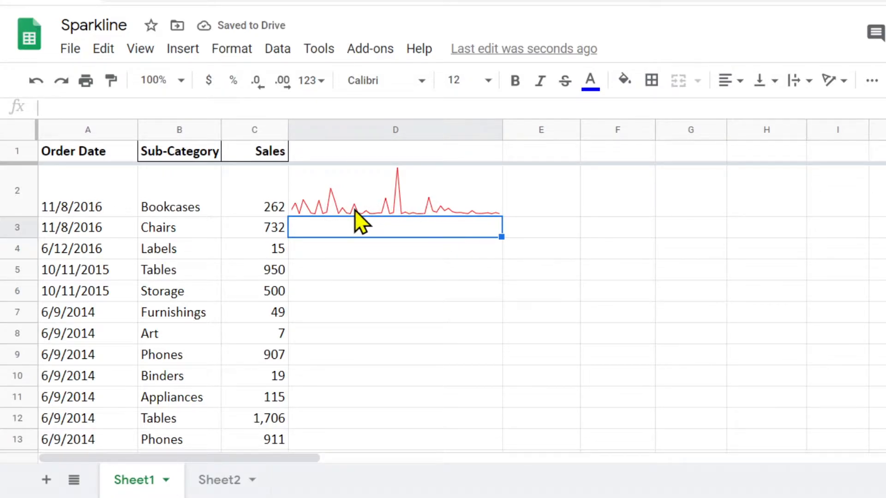
Step: Add a "linewidth" option set to 3 after the color option in D2's sparkline formula and commit it
left_click(395, 206)
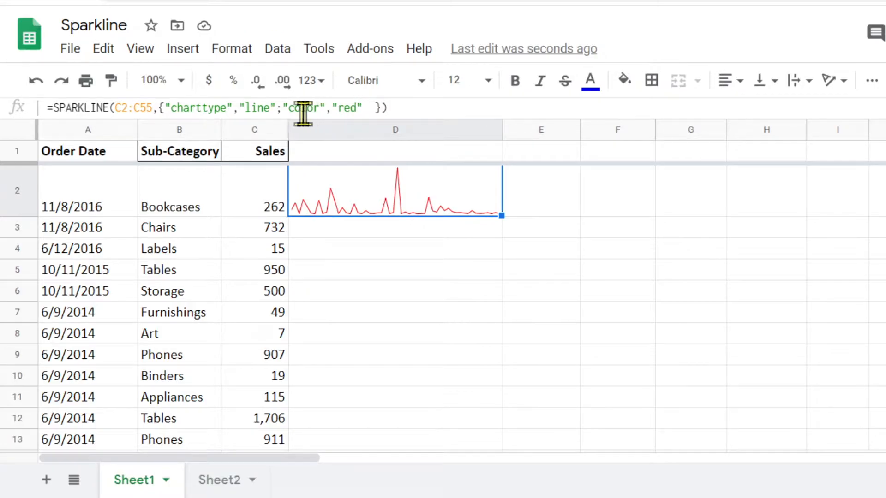
left_click(363, 107)
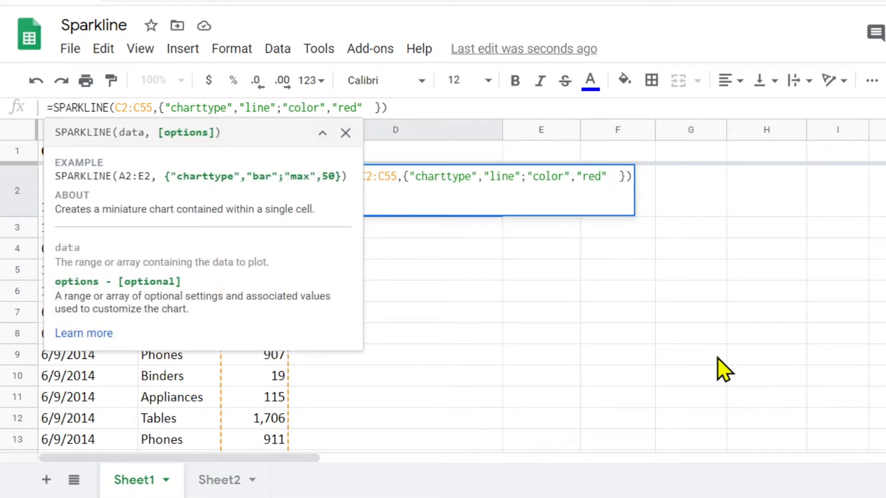
type(";")
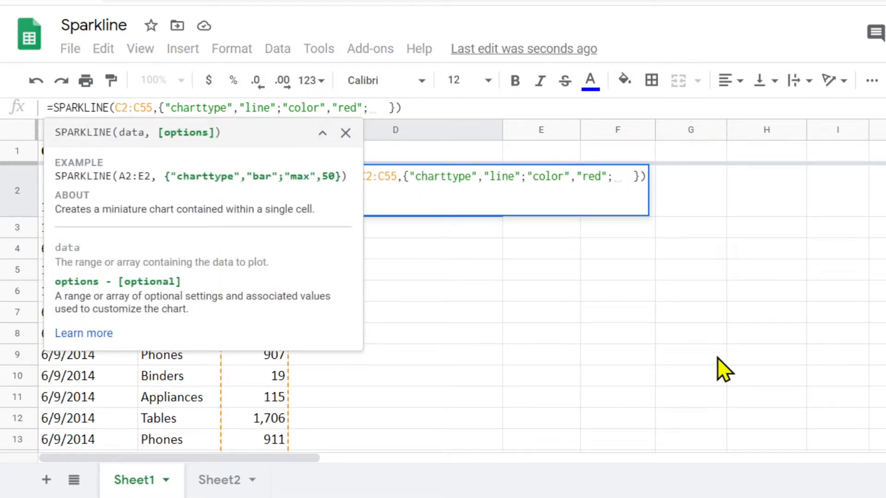
type("\"\"")
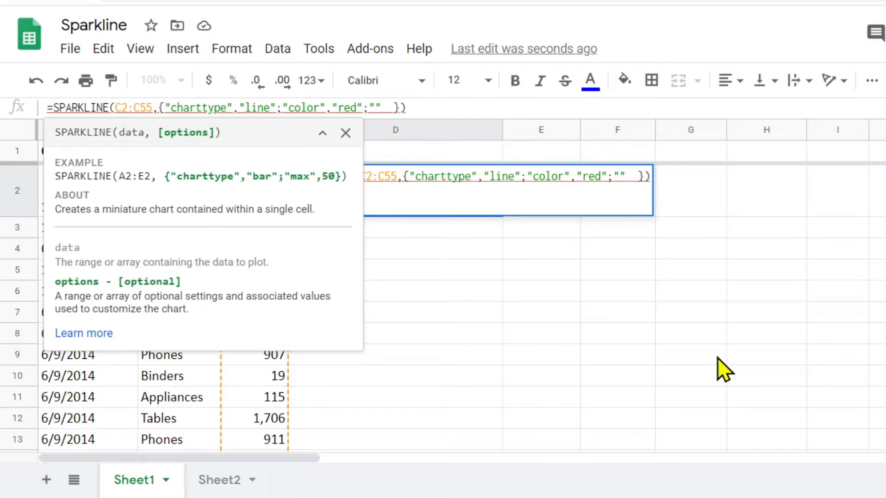
type("lin")
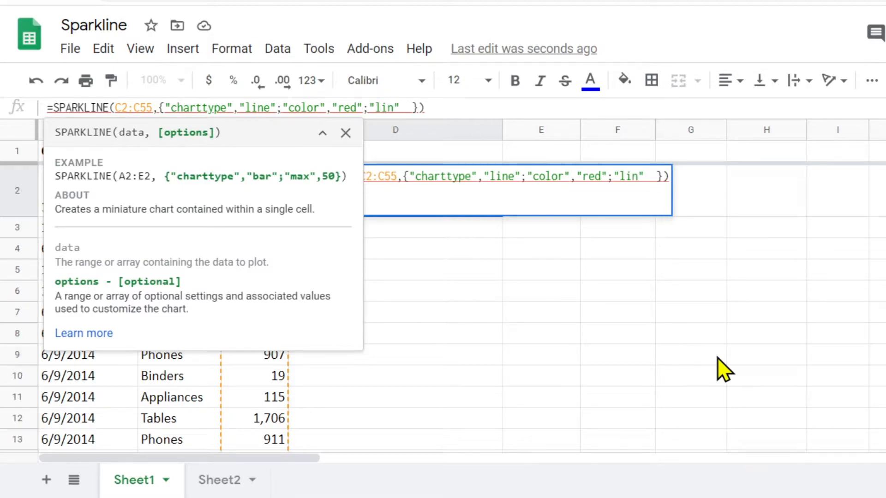
type("e")
type("widt")
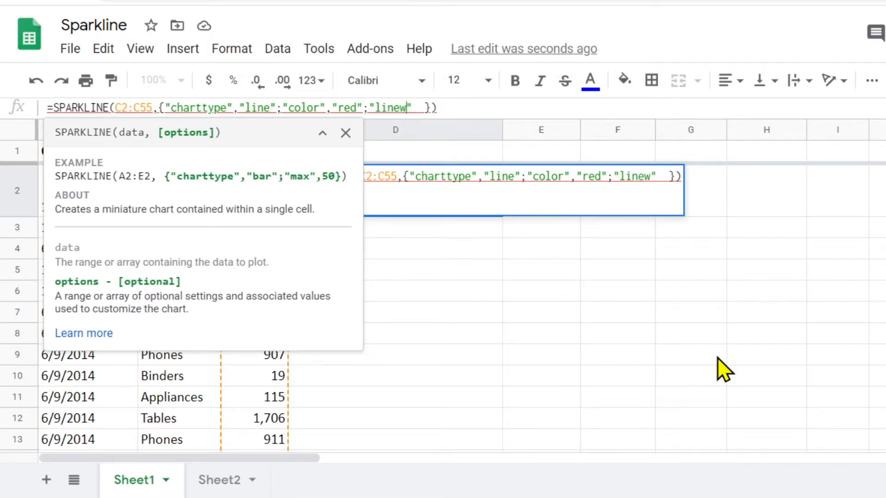
type("h\"")
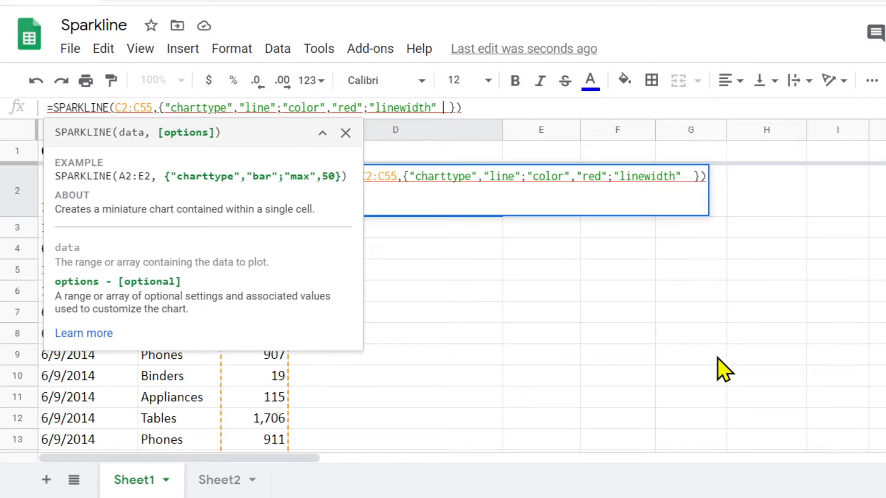
type(",")
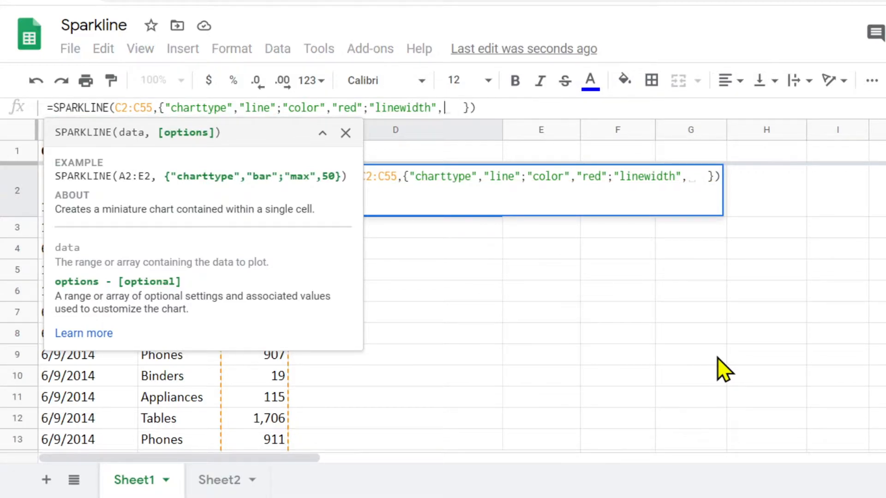
type("3")
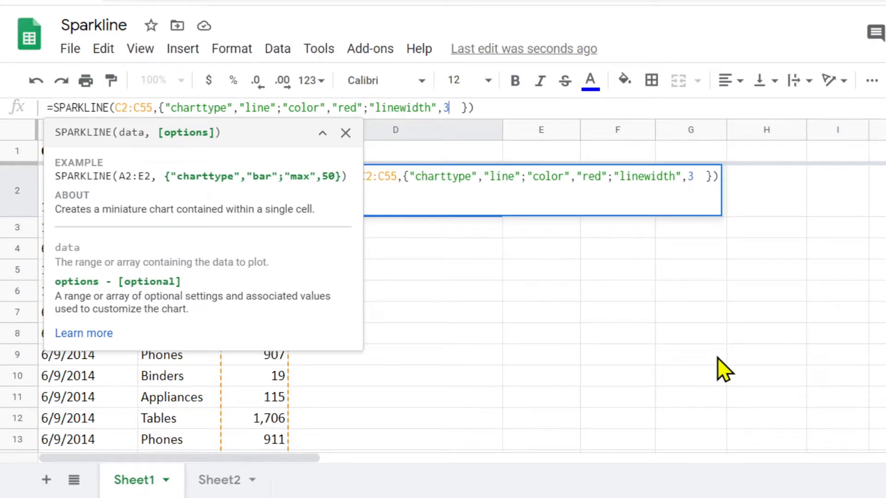
key("Return")
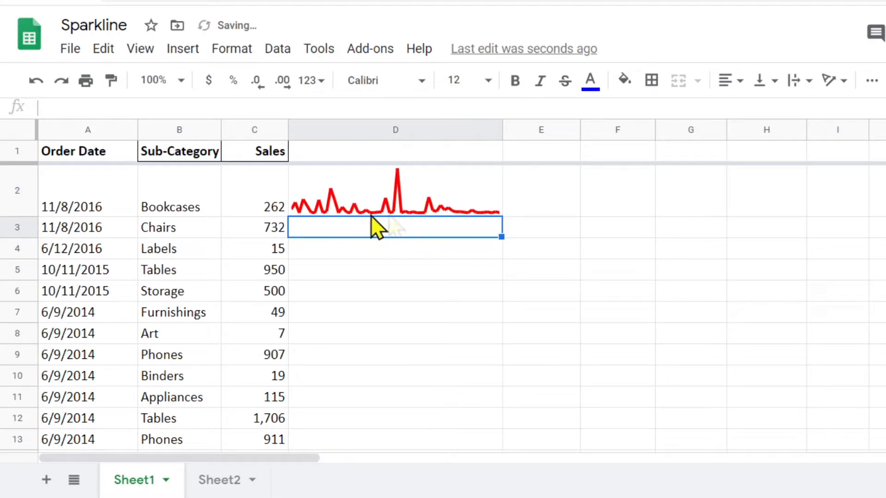
Step: Set the linewidth value in D2's sparkline formula to 2
left_click(388, 206)
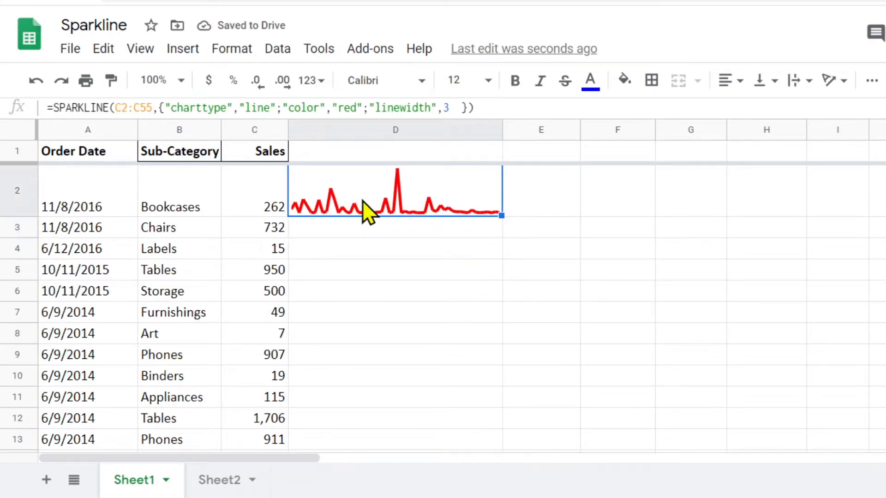
double_click(448, 108)
type("2")
key("Return")
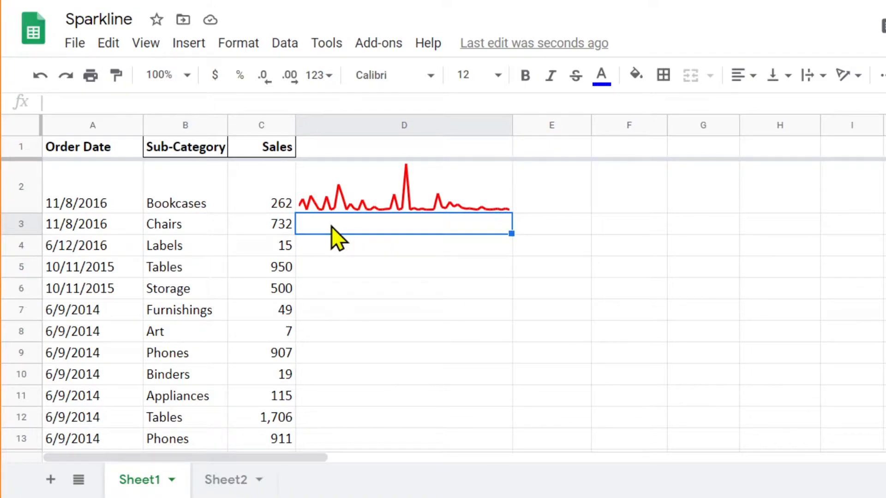
Step: Start a SPARKLINE formula in D3 with the sales range C2:C55 as data and an empty options array in curly braces
type("=")
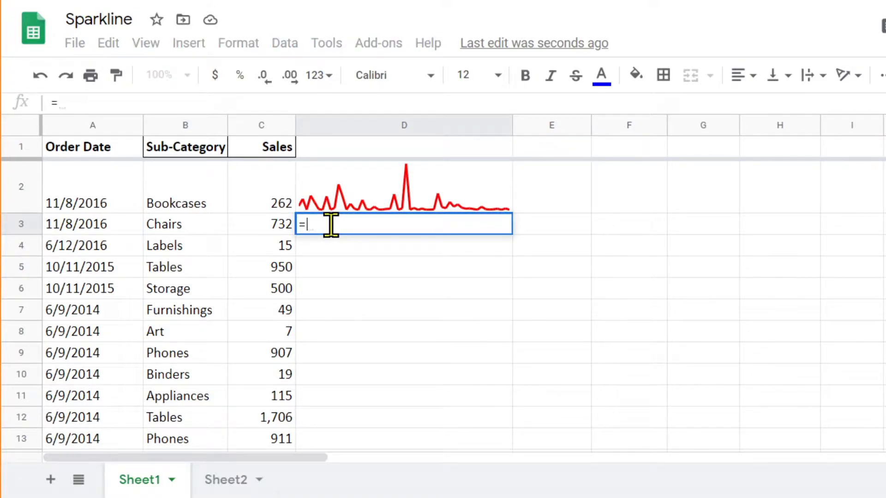
type("spa")
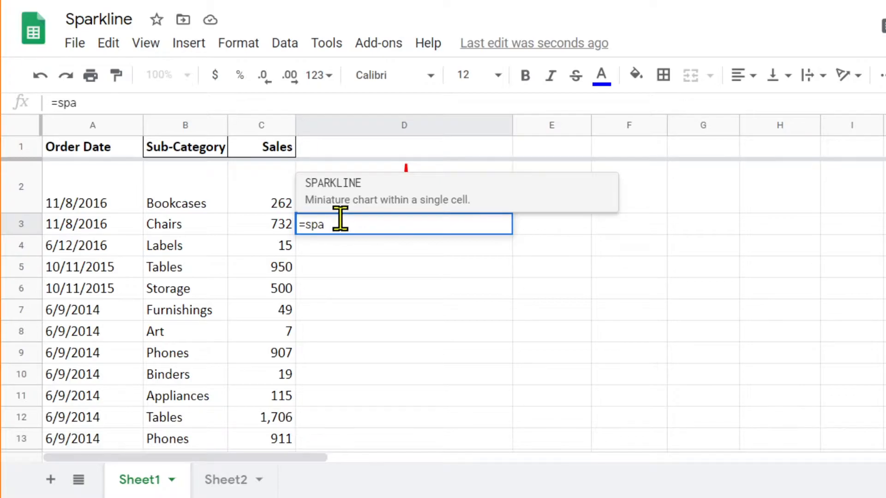
left_click(345, 182)
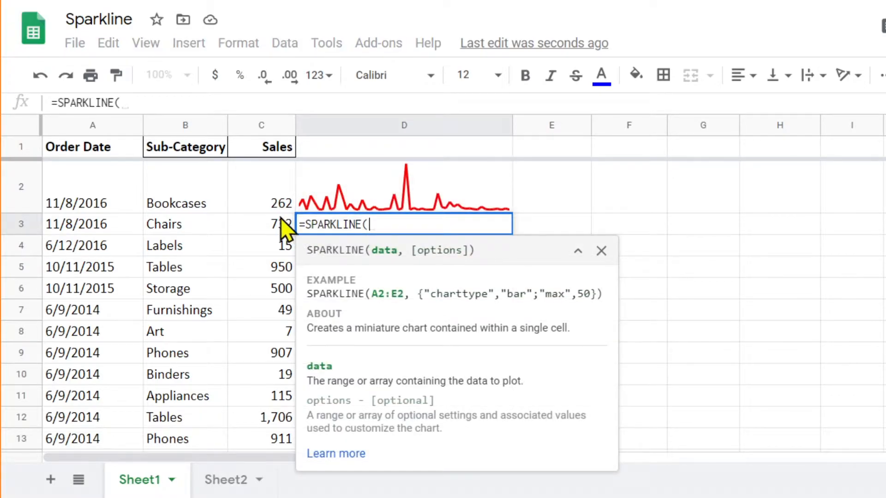
left_click(266, 204)
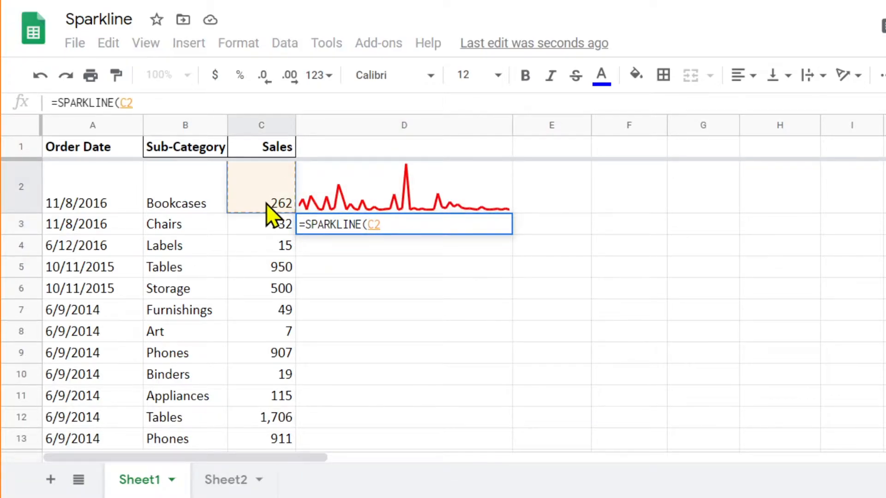
key("ctrl+shift+Down")
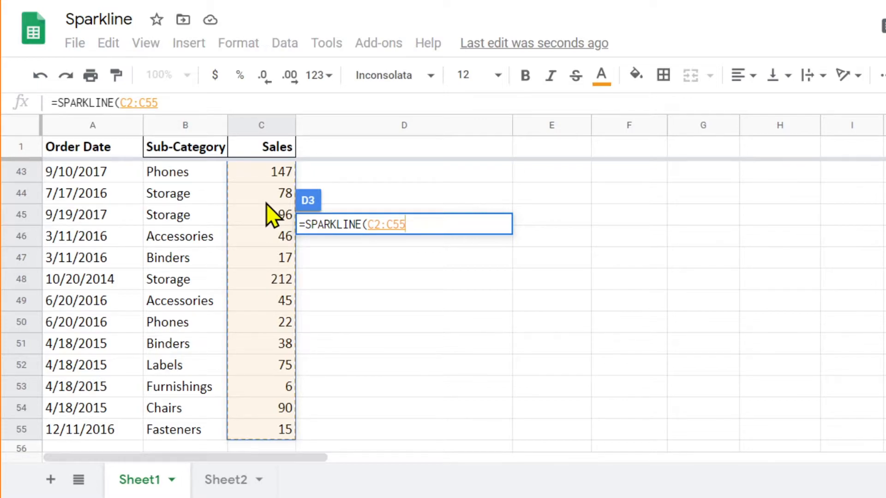
type(", ")
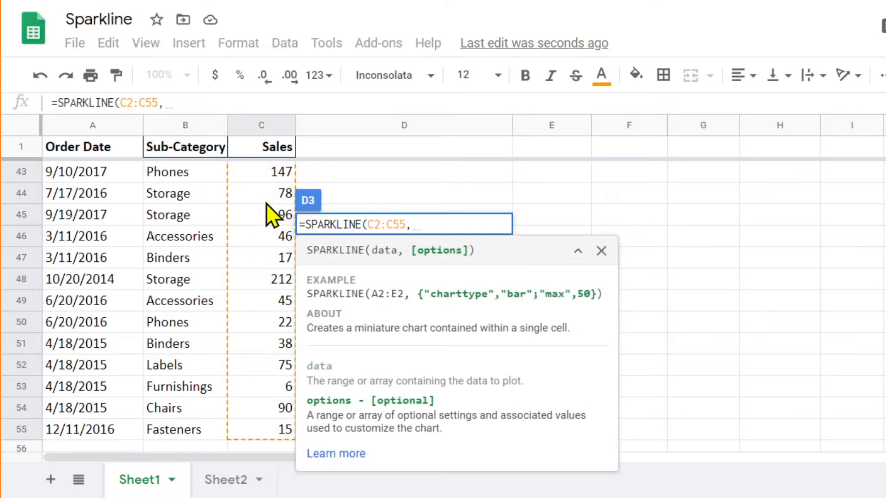
type("{}")
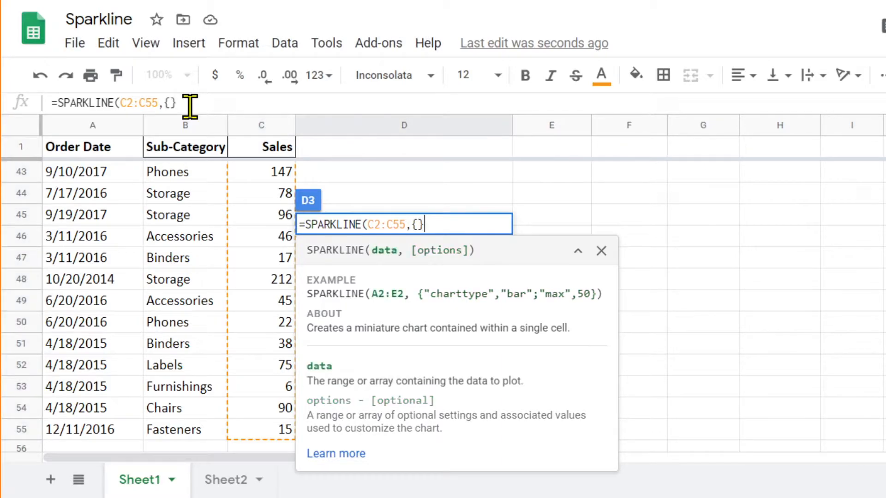
Step: Enter the option "charttype" with the value "coulmn" inside the curly braces of D3's sparkline formula and commit it
left_click(170, 103)
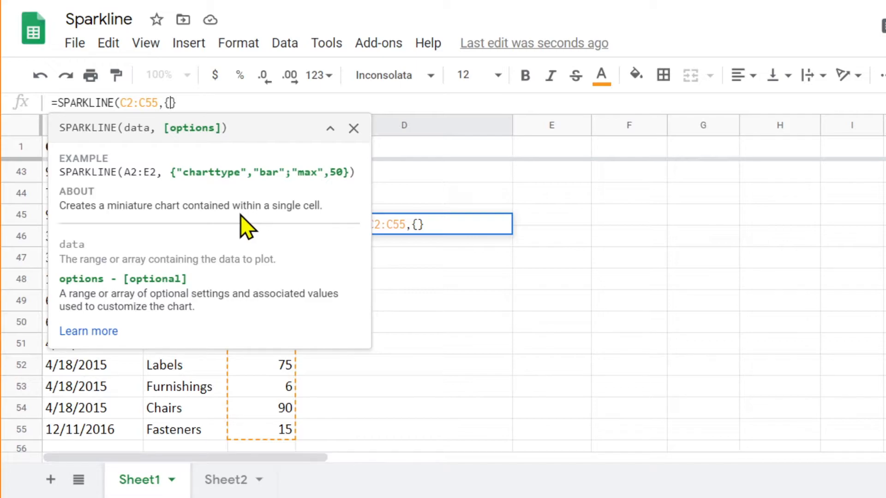
type("\"\"")
left_click(177, 102)
type("char")
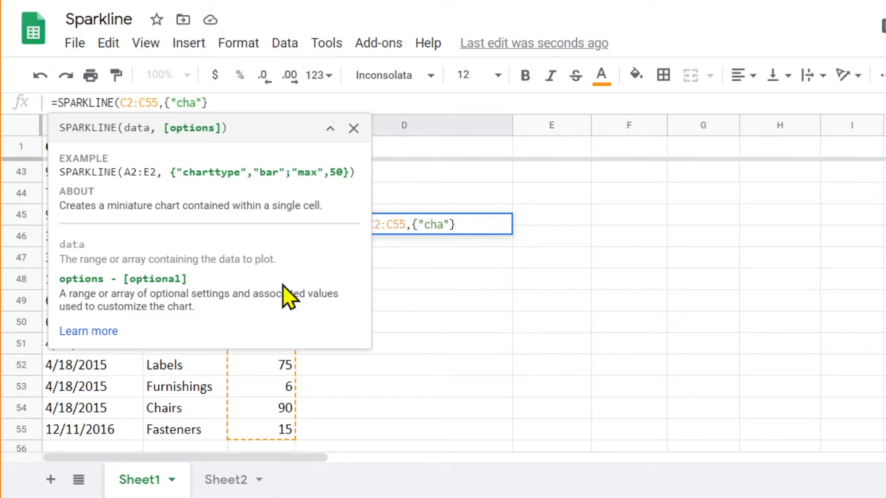
type("ttype")
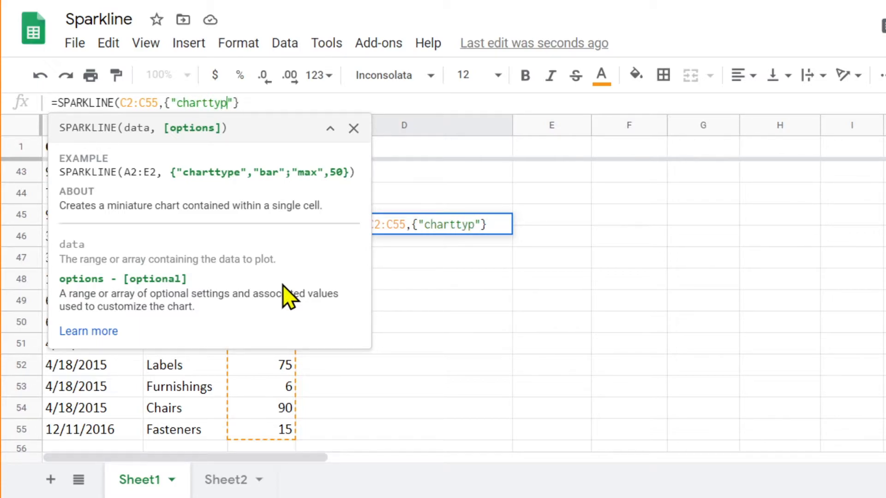
key("Right")
type(",\"\"")
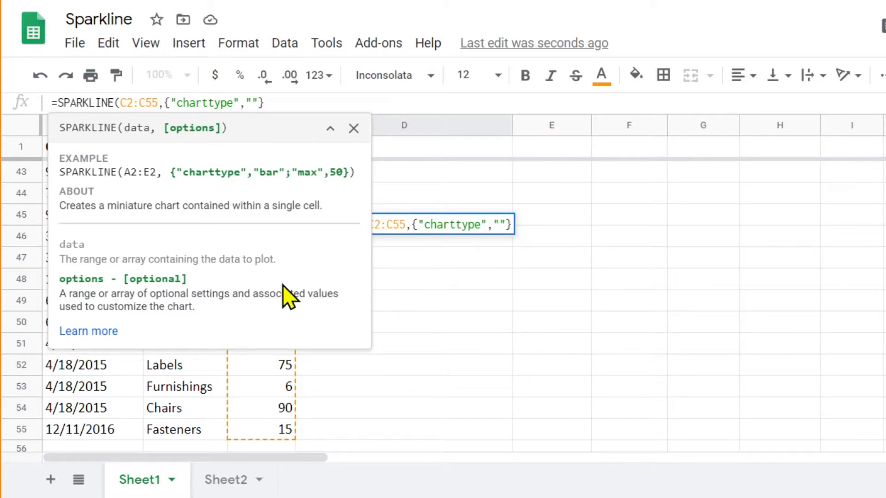
type("coulm")
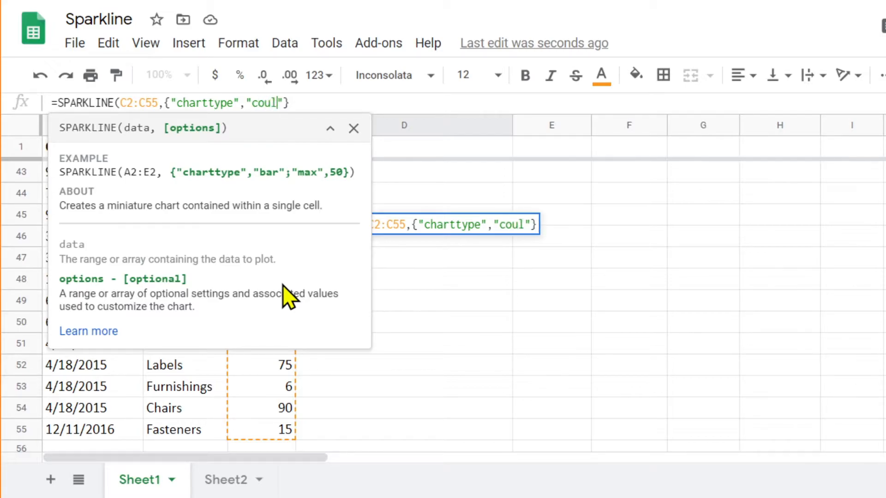
type("n")
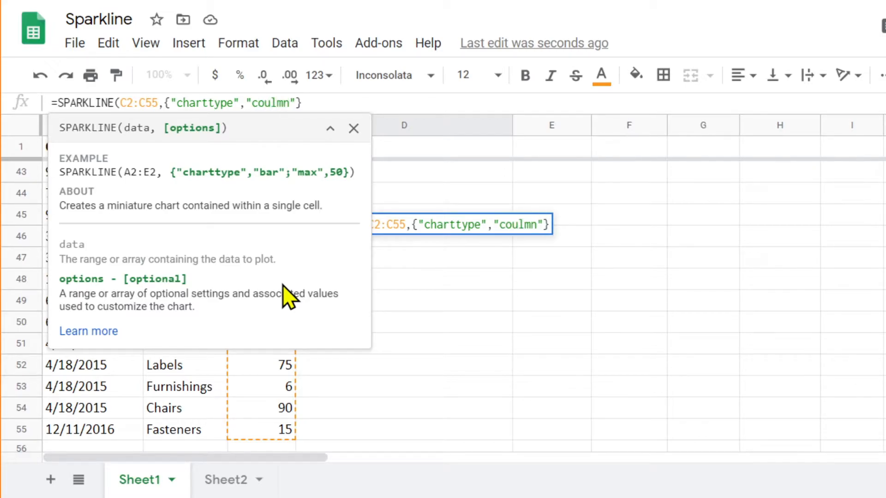
key("Return")
scroll(415, 295, "up", 2)
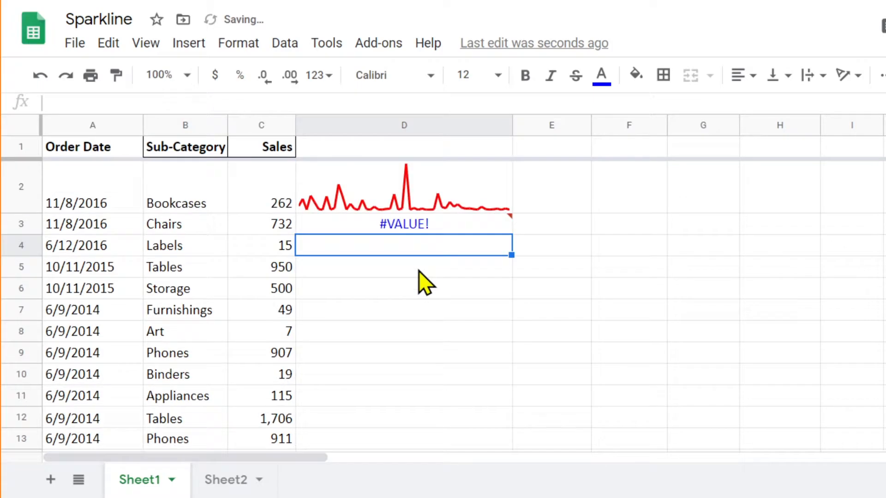
Step: Correct the misspelled chart type in D3's sparkline formula to "column" and commit it
left_click(410, 226)
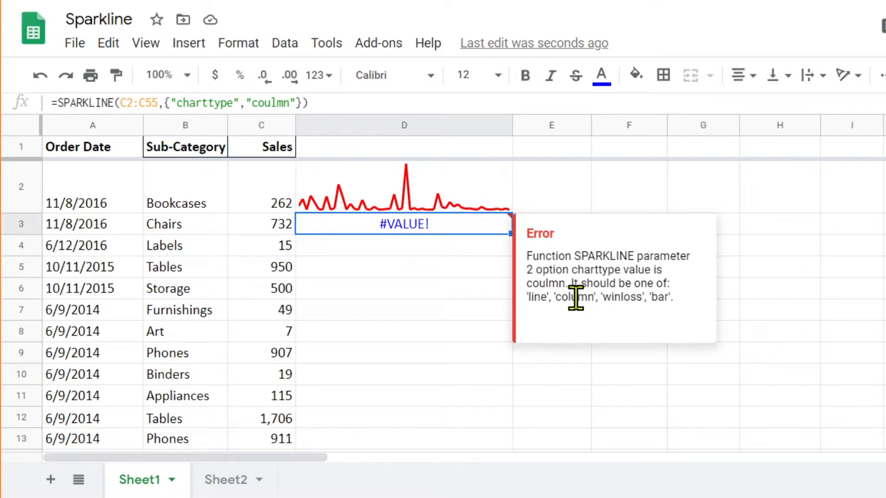
left_click(259, 103)
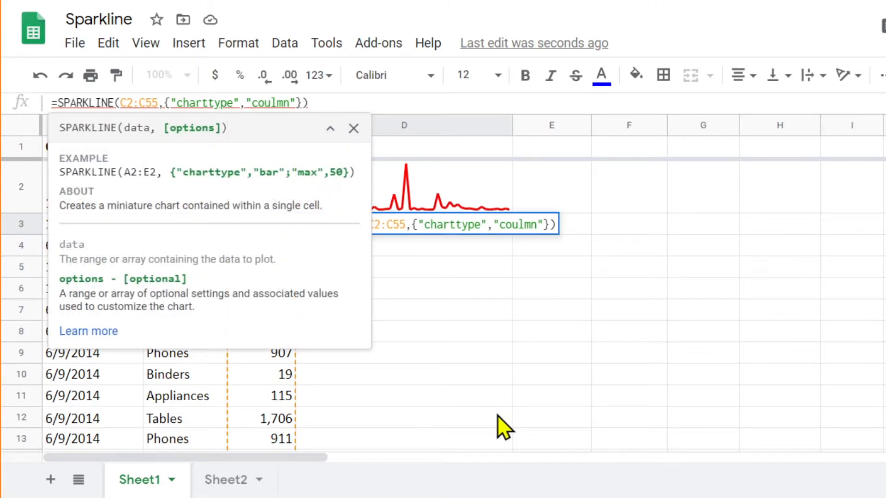
key("Delete")
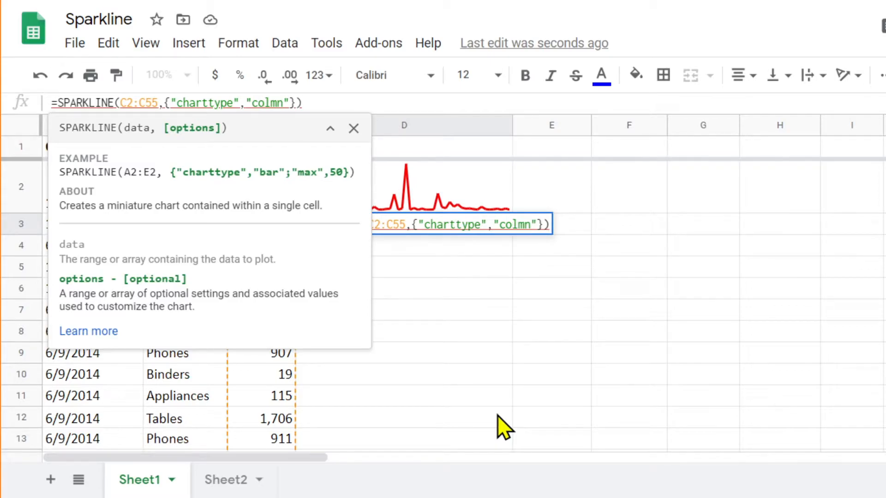
type("u")
key("Return")
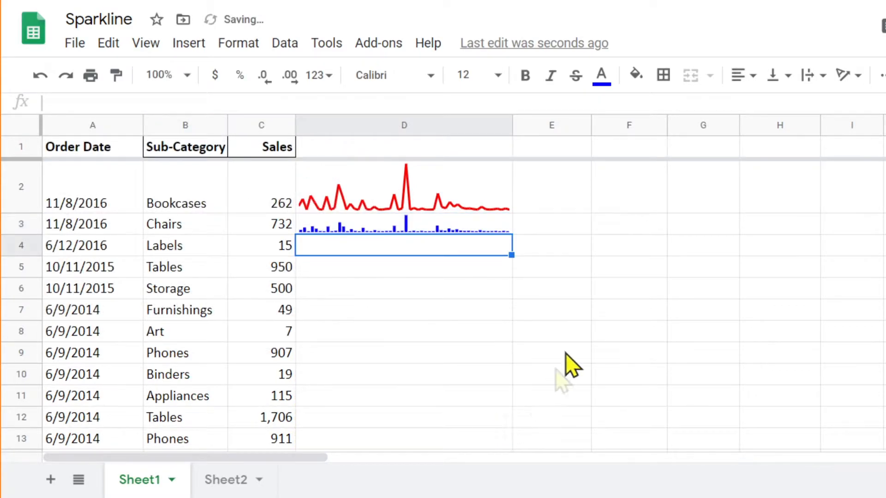
Step: Make row 3 about as tall as row 2 and widen column D slightly to enlarge the sparklines
left_click_drag(34, 234, 33, 265)
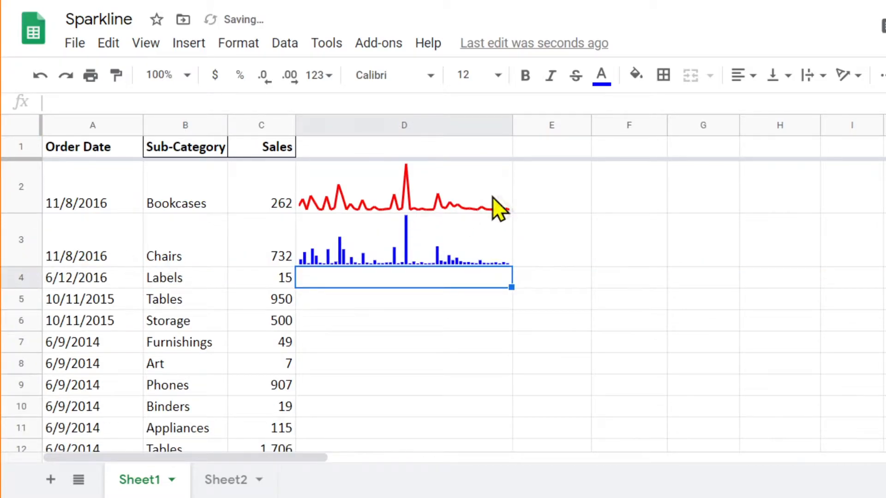
left_click_drag(511, 121, 534, 122)
Step: Add a "color" option set to "green" after the chart type in D3's sparkline formula, separated by a semicolon, and commit it
left_click(413, 258)
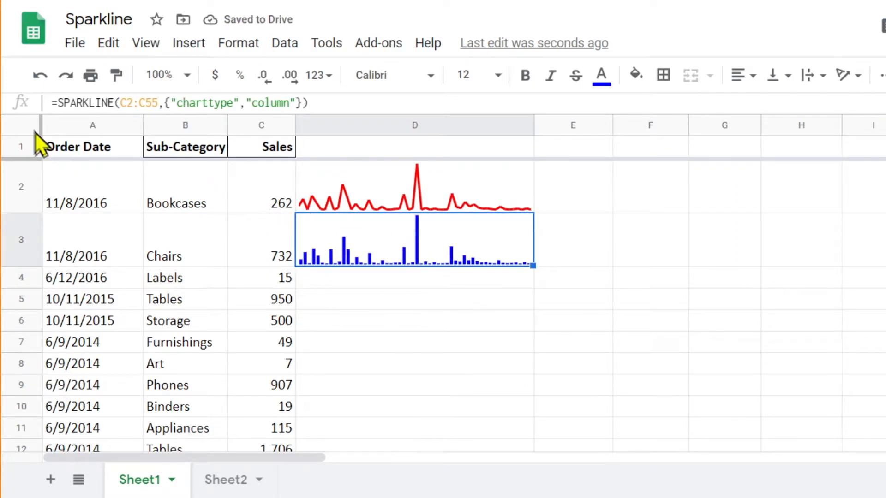
left_click(81, 97)
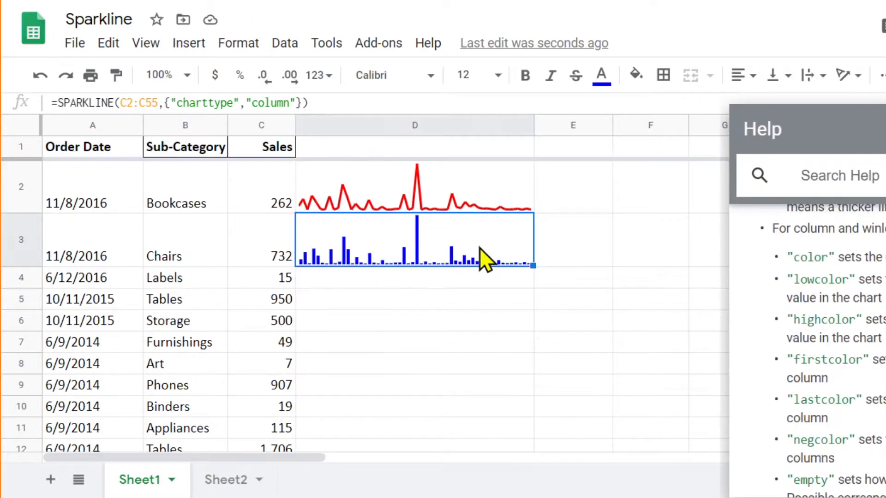
left_click(295, 101)
type(",")
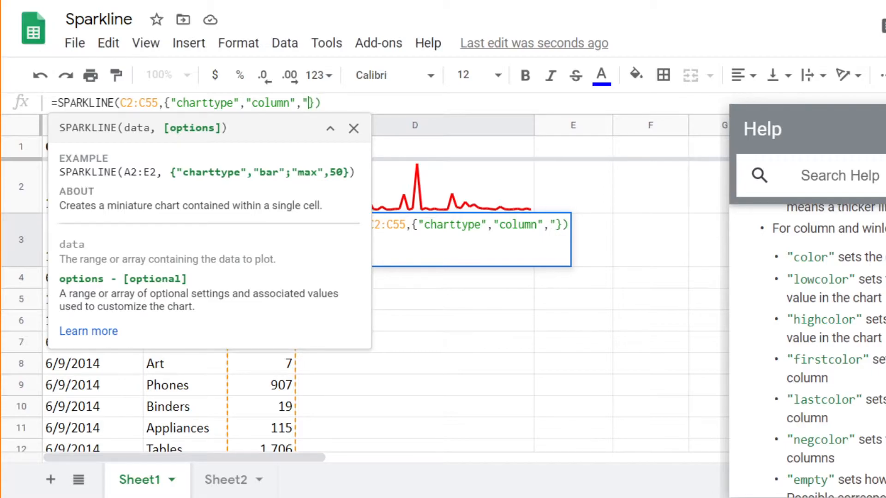
type("\"color")
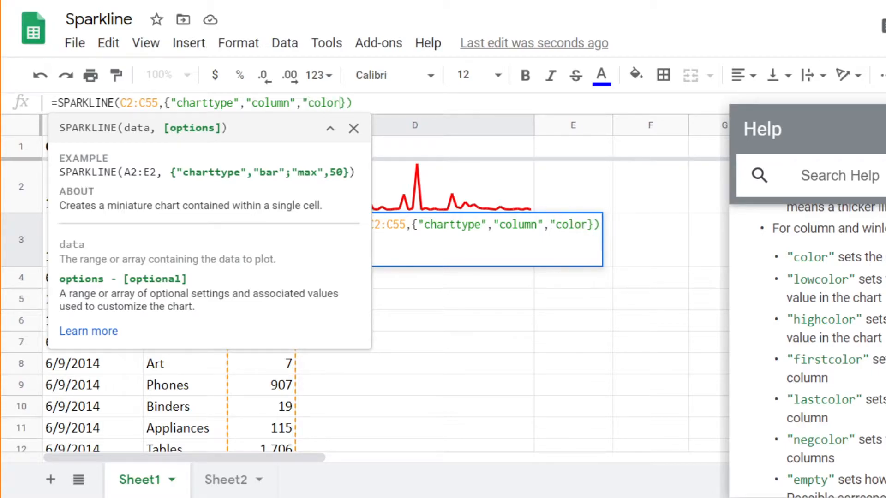
type("\"")
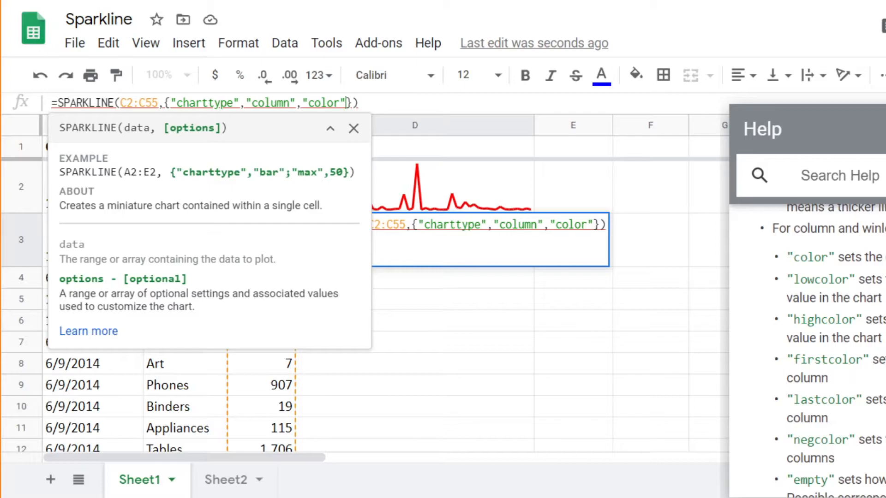
type(",\"g")
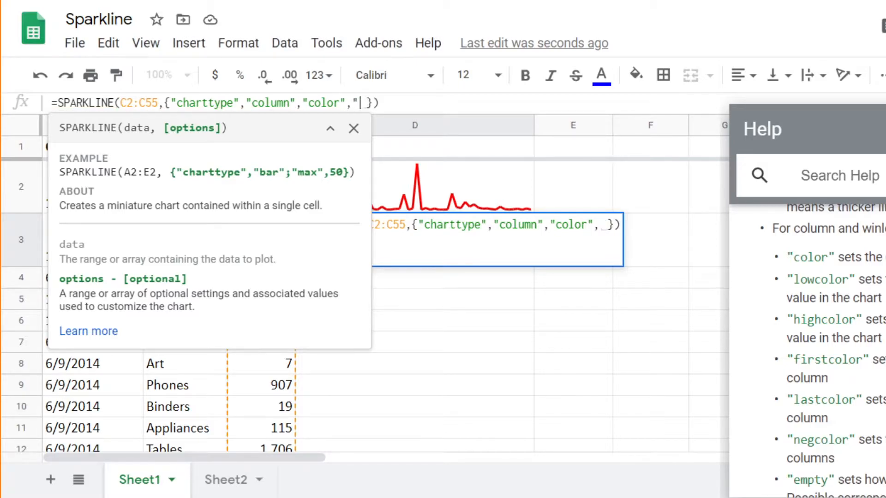
type("reen\"")
key("Return")
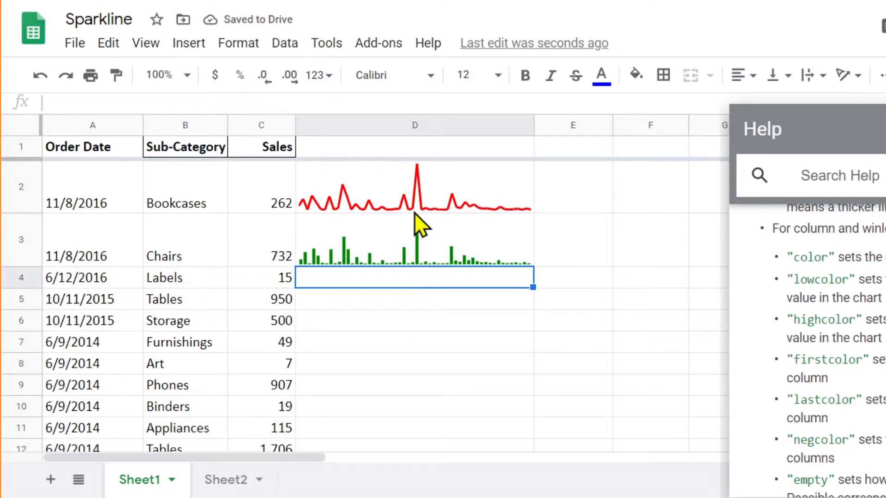
Step: Append a semicolon and the quoted option name "highcolor" after "green" in D3's sparkline formula
left_click(400, 261)
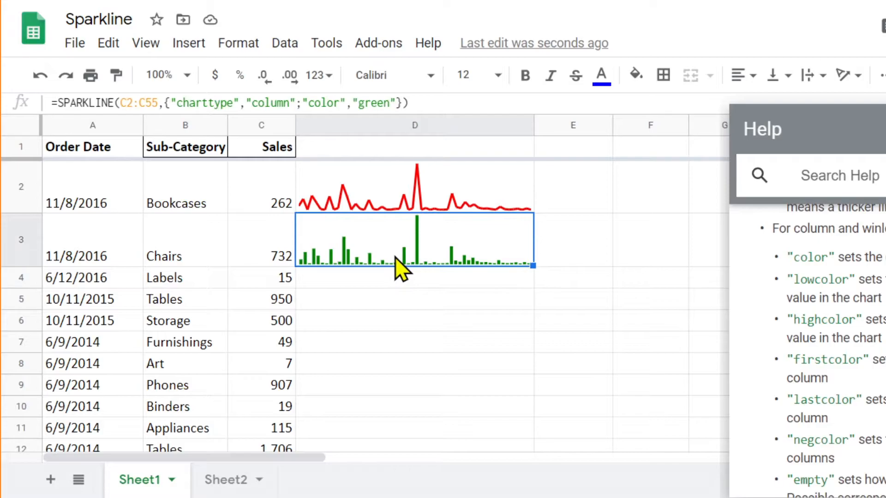
left_click(397, 106)
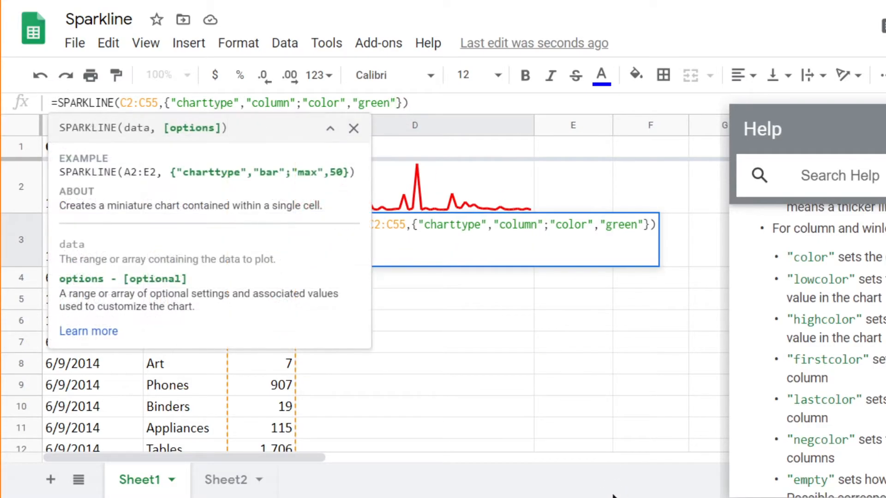
type("; ")
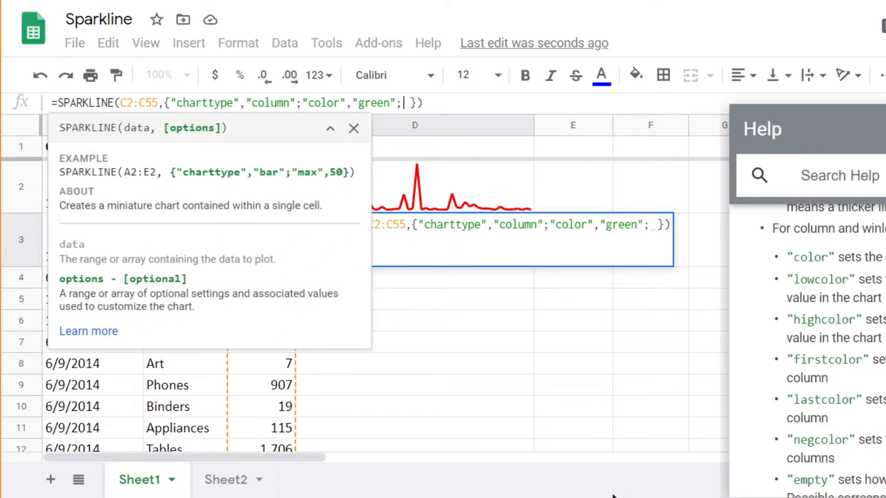
type("highcolo")
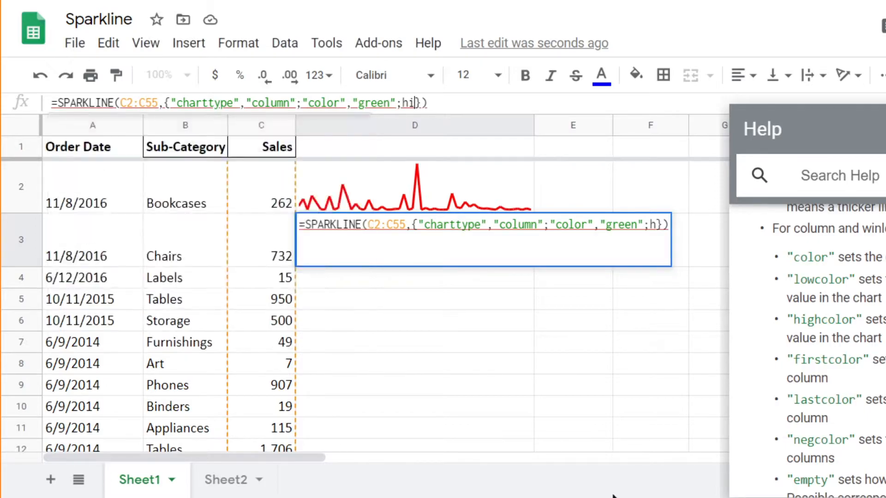
type("r")
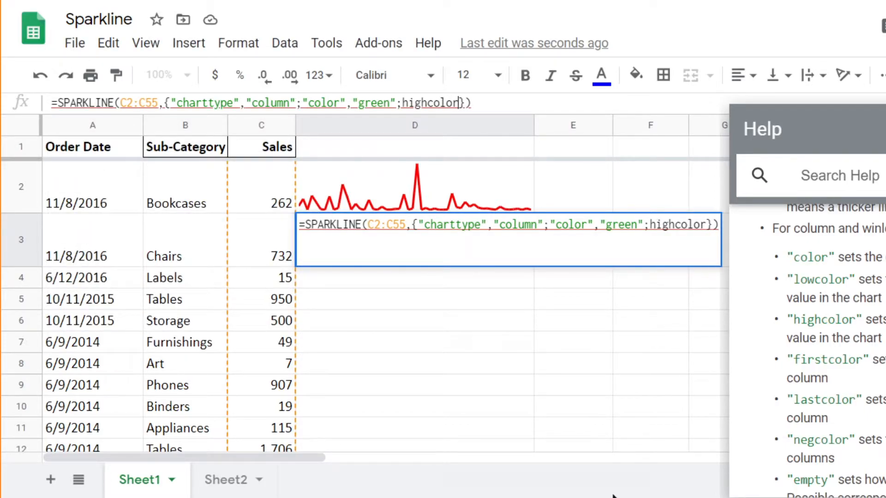
type("\"")
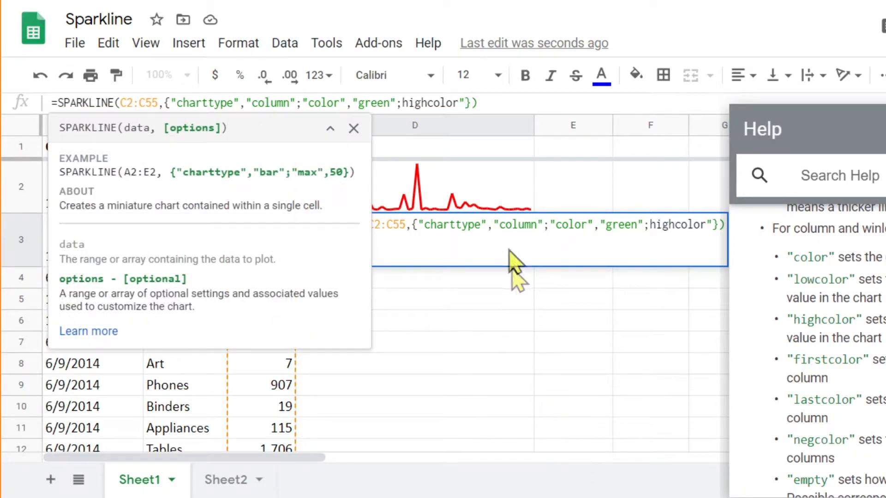
left_click(402, 102)
type("\"")
key("Right")
key("Right")
key("Right")
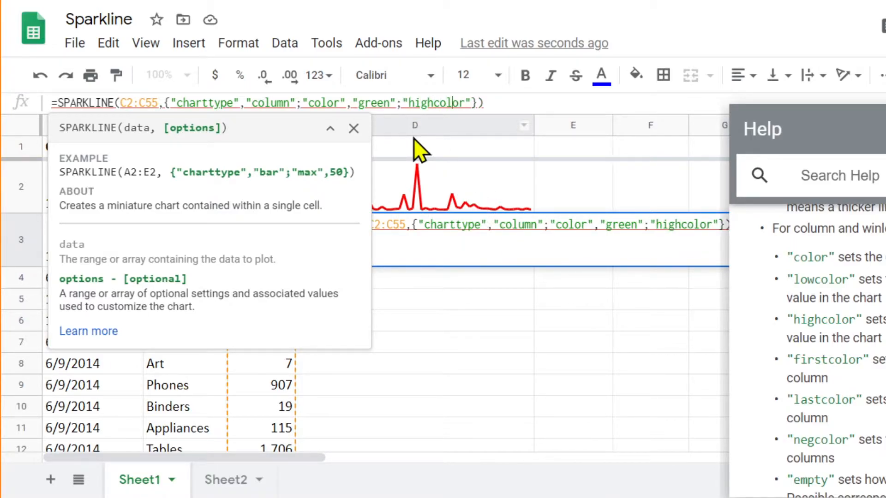
Step: Give the "highcolor" option in D3's sparkline formula the value "red" and commit the formula
type(",")
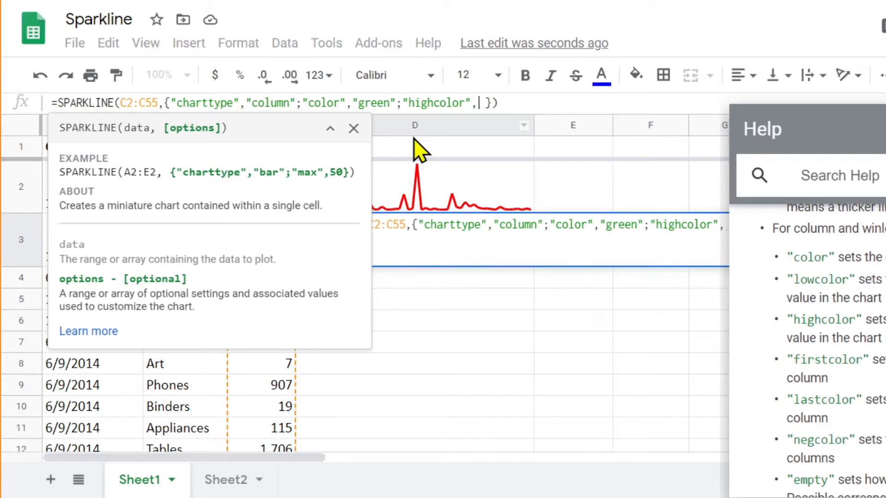
type("\"red")
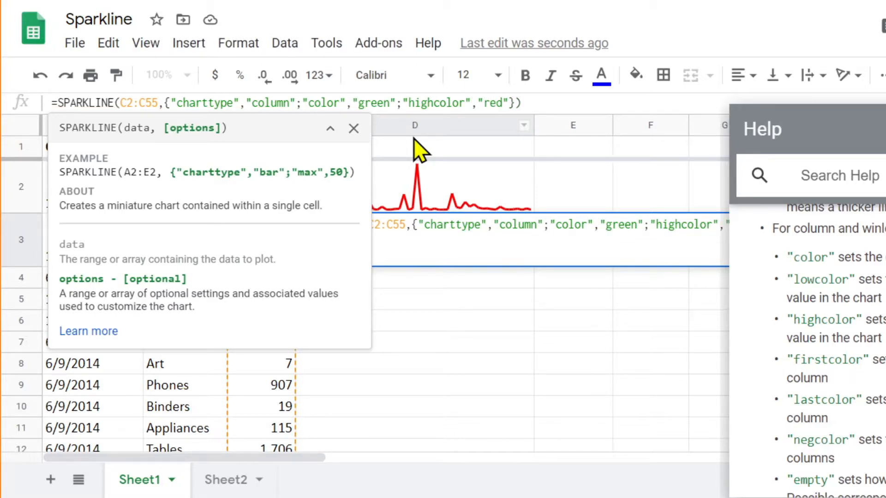
key("Return")
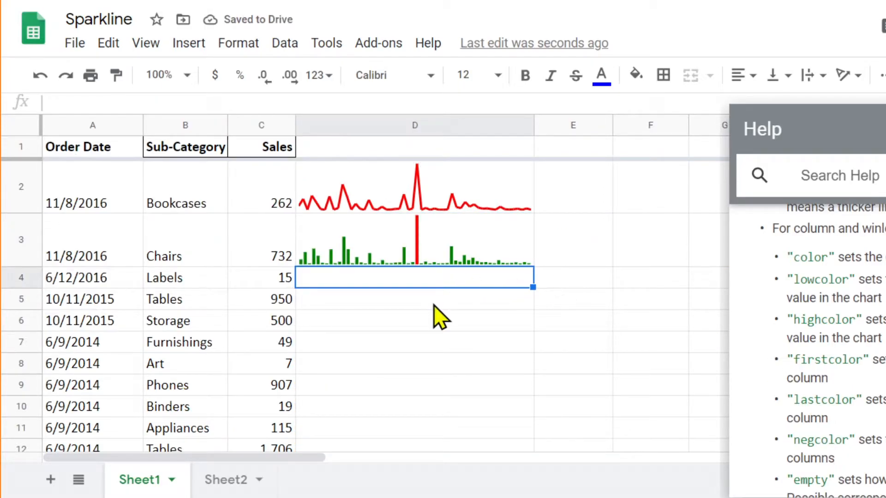
Step: Enter a SPARKLINE formula in D4 with the sales range C4:C11 as its data and close the parenthesis
left_click(420, 251)
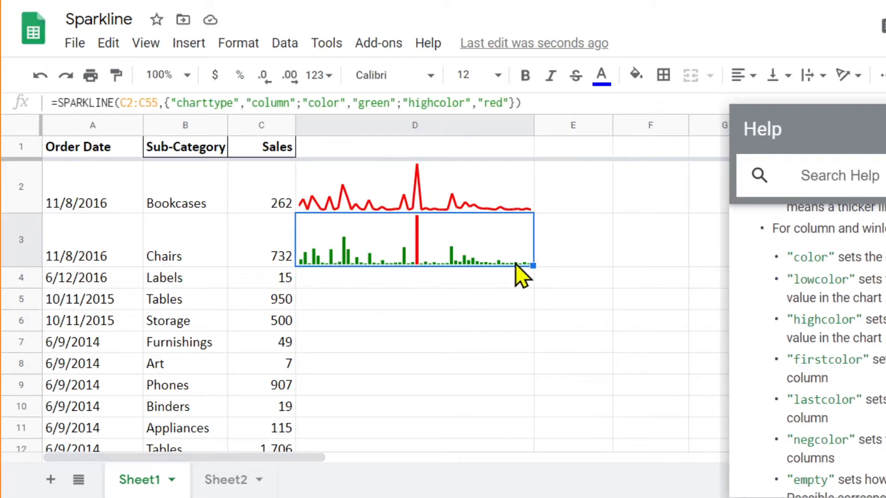
left_click(393, 281)
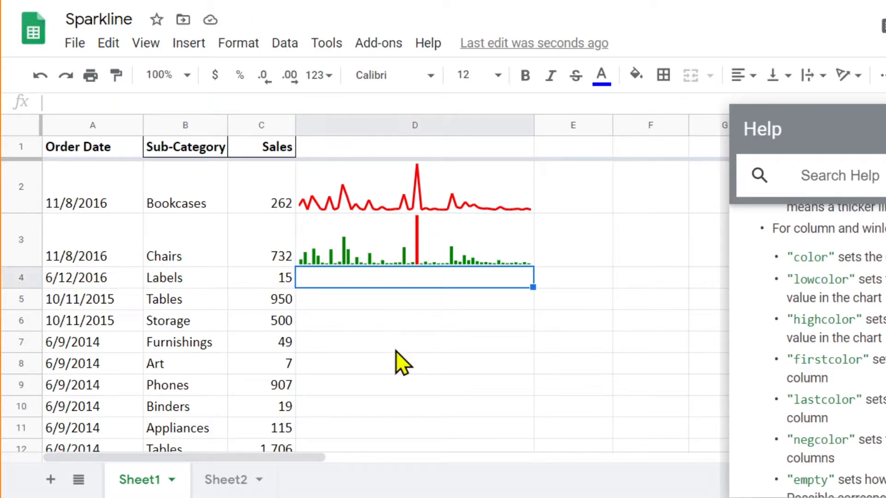
type("=")
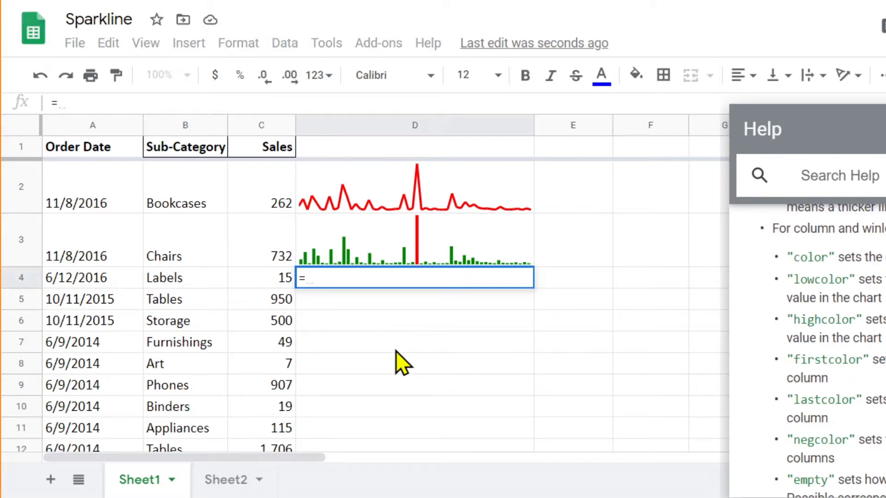
type("spart")
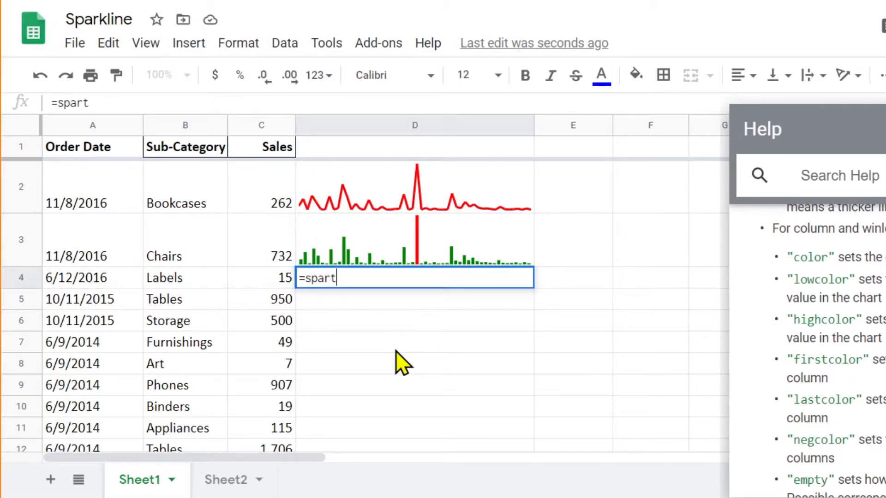
key("BackSpace")
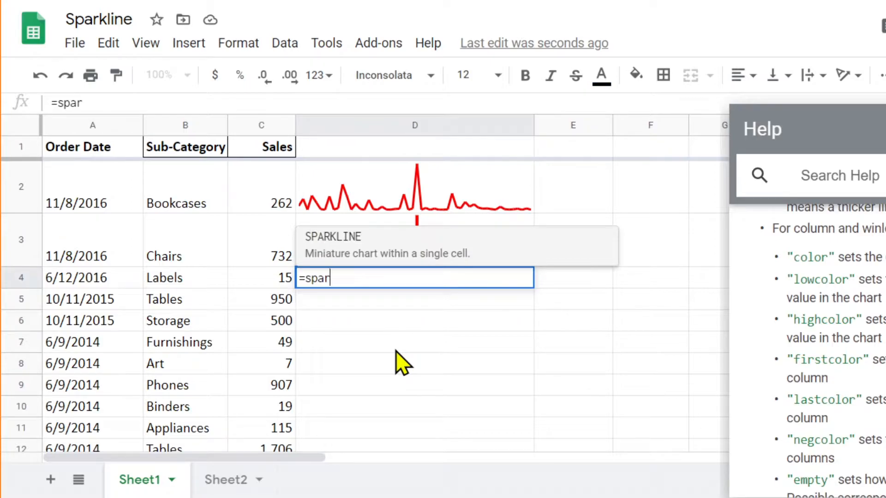
key("Tab")
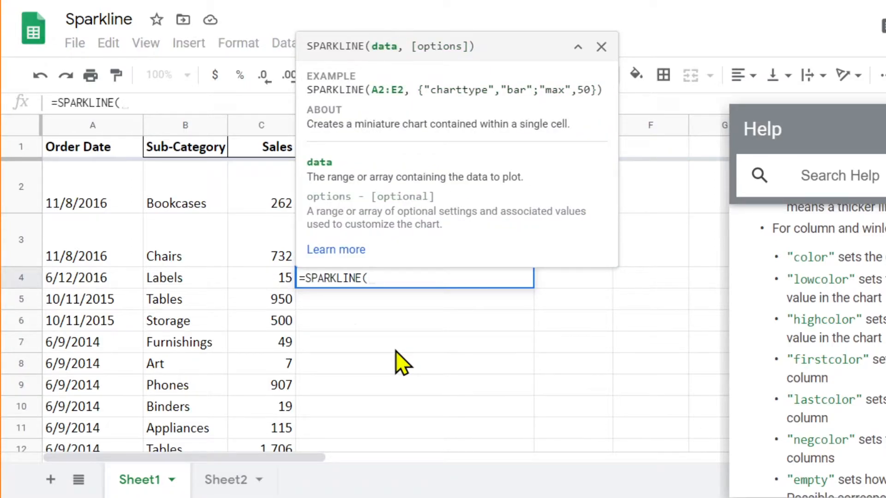
left_click_drag(267, 279, 264, 422)
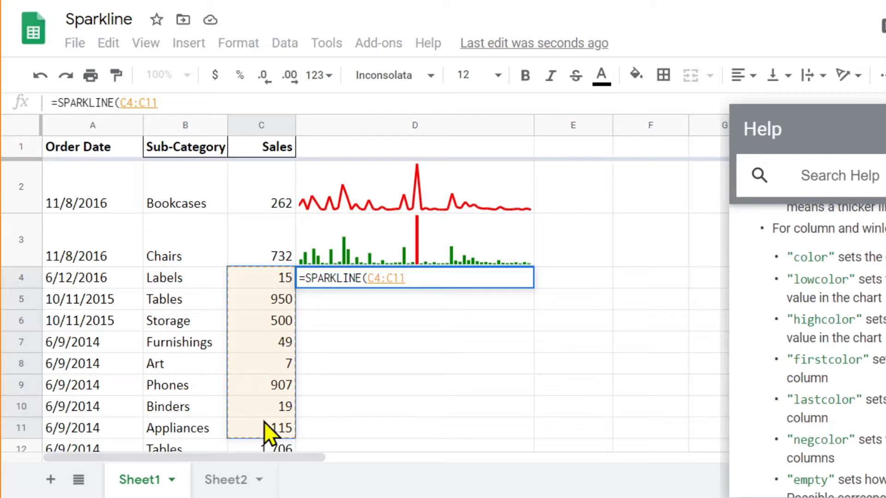
type(")")
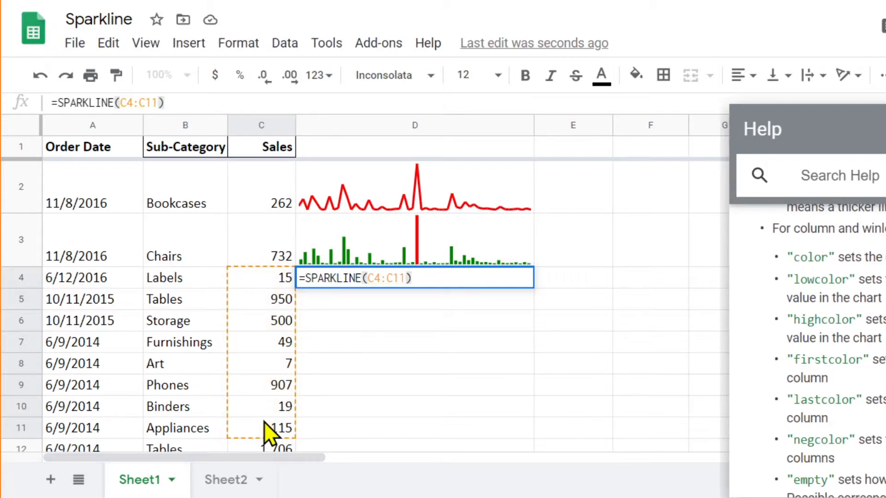
Step: Add the options array {"charttype","bar"} after the data range in D4's SPARKLINE formula and commit it
key("Left")
type(", ")
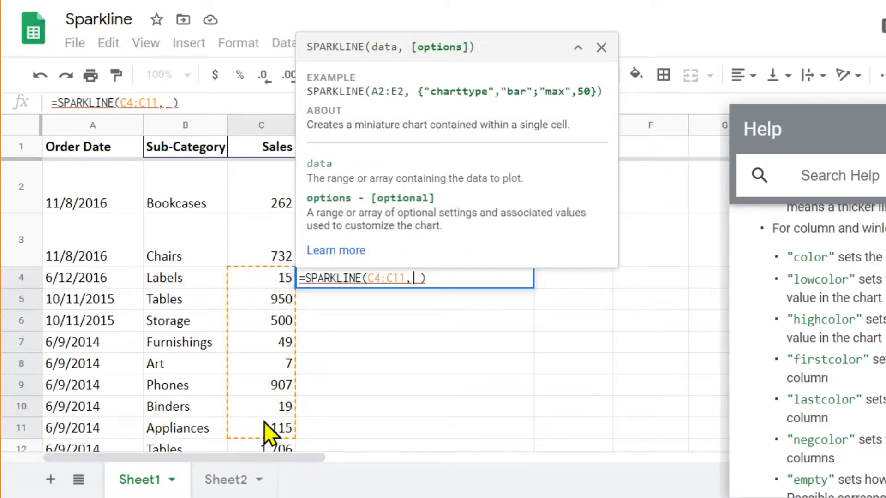
type("{}")
key("Left")
type("\"")
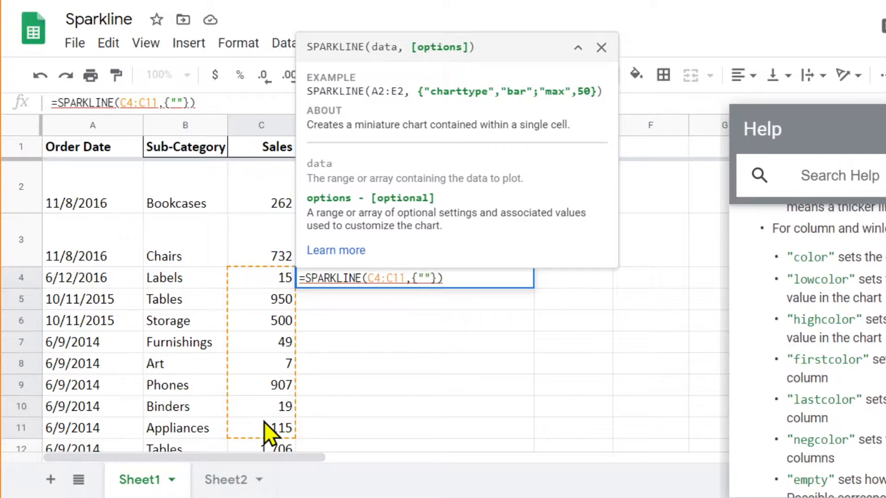
type("chartty")
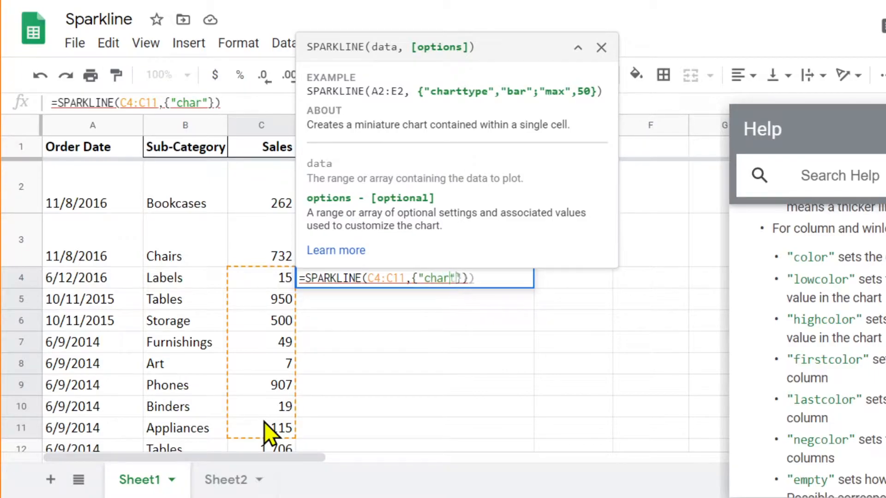
type("pe\"")
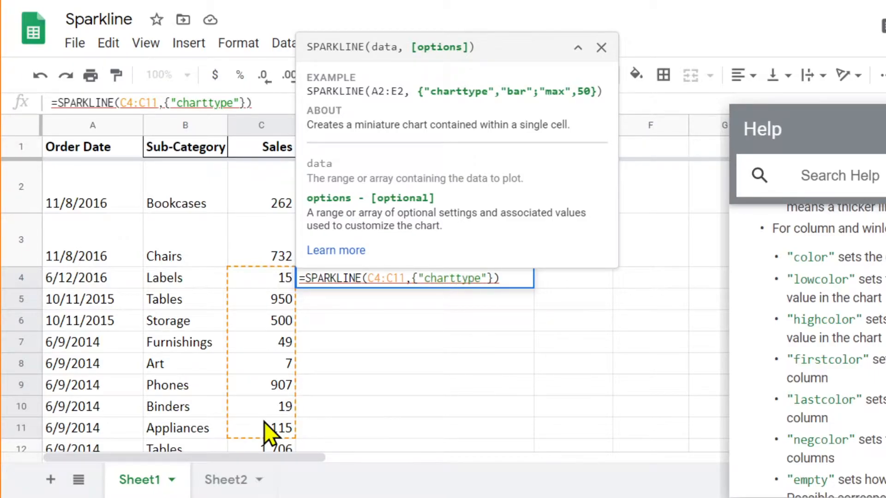
type(",\"bar")
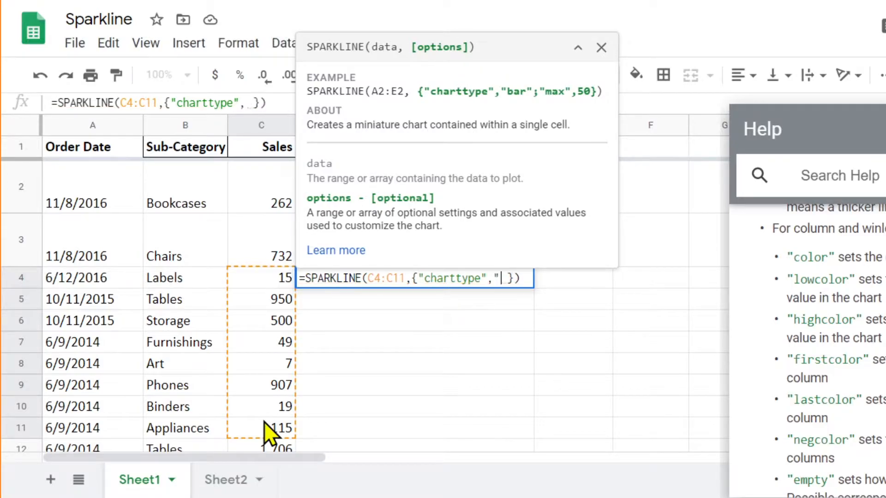
type("\"")
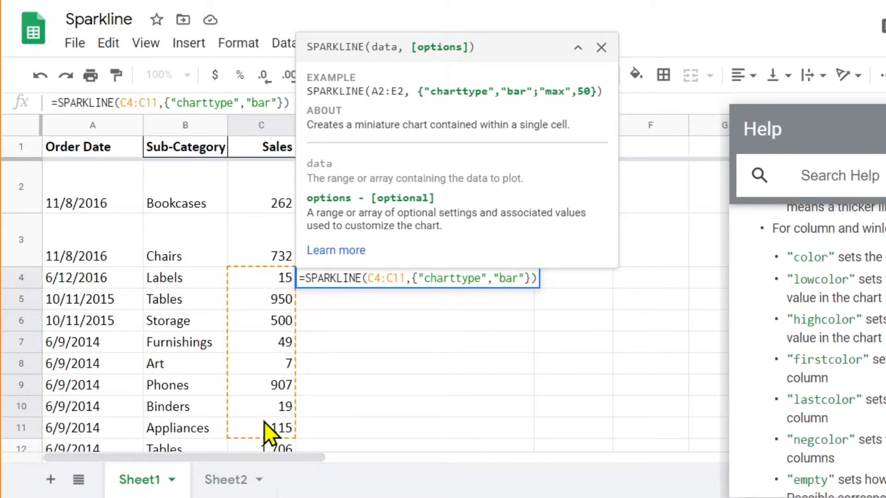
key("Return")
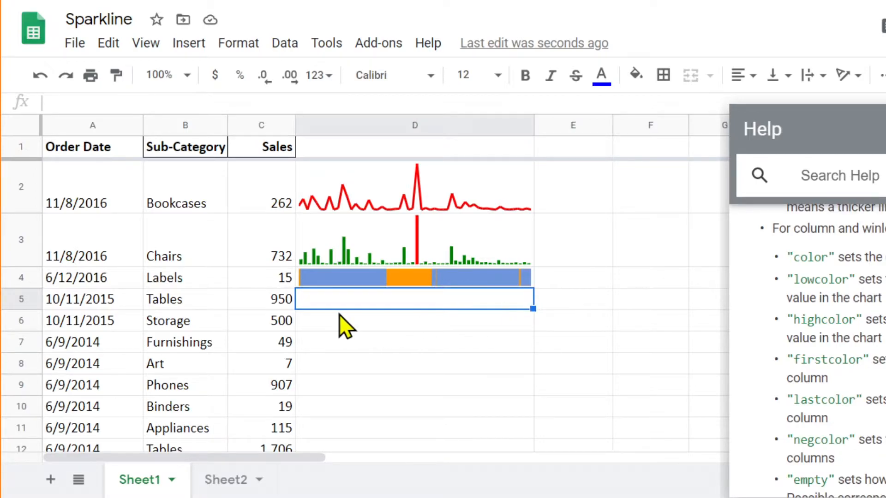
Step: Start a SPARKLINE formula in D5 with the single sales cell C5 as its data
scroll(353, 323, "down", 2)
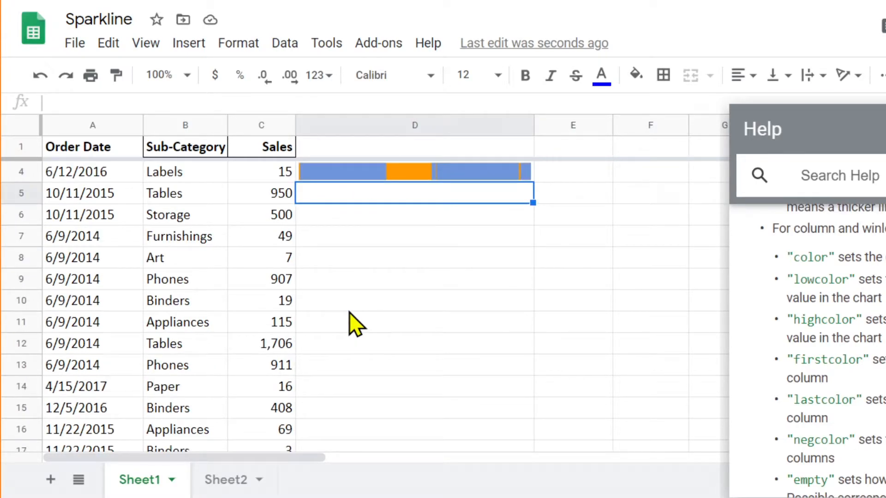
scroll(364, 322, "up", 2)
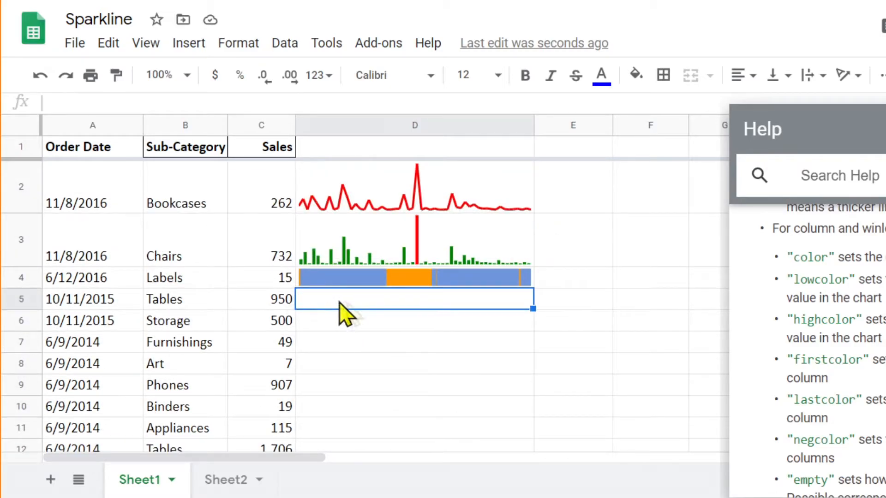
left_click(283, 301)
left_click(360, 300)
type("=spark")
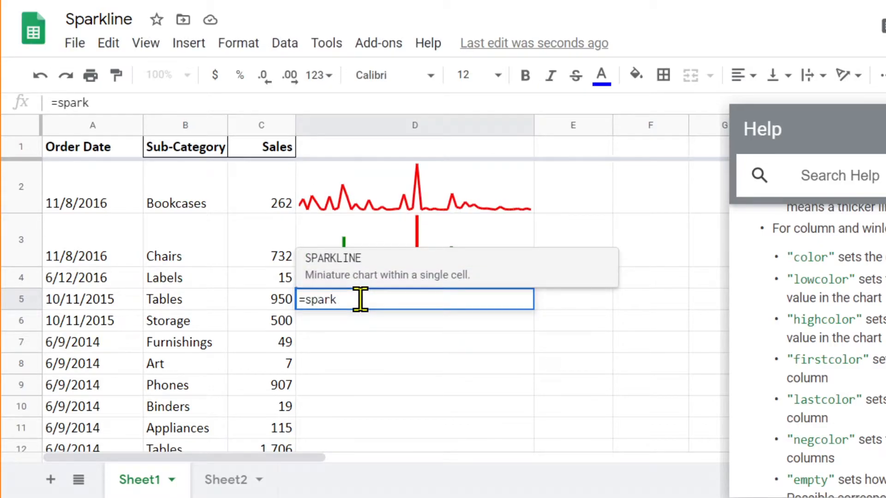
key("Tab")
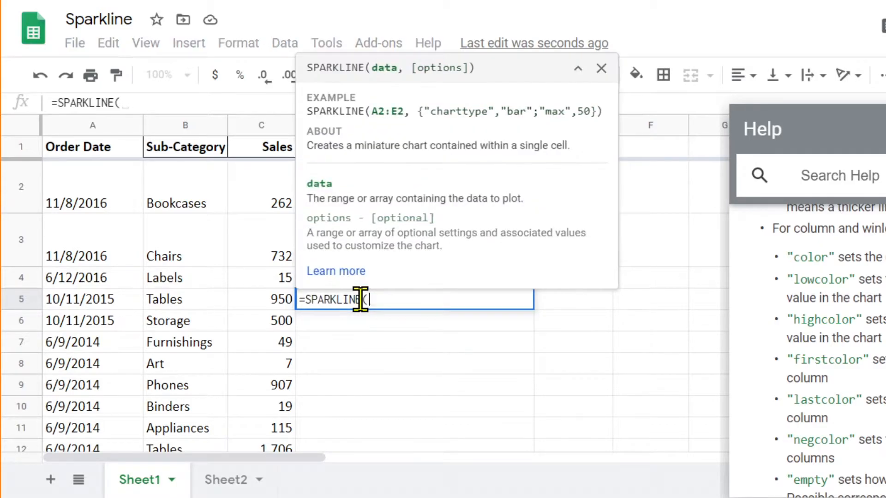
left_click(276, 308)
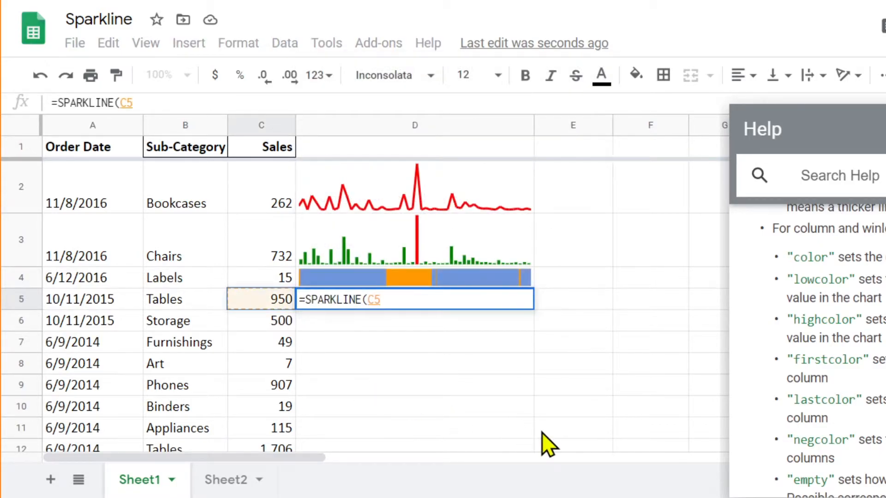
Step: Add the options array {"charttype","bar"} to D5's SPARKLINE formula and commit it
type(",")
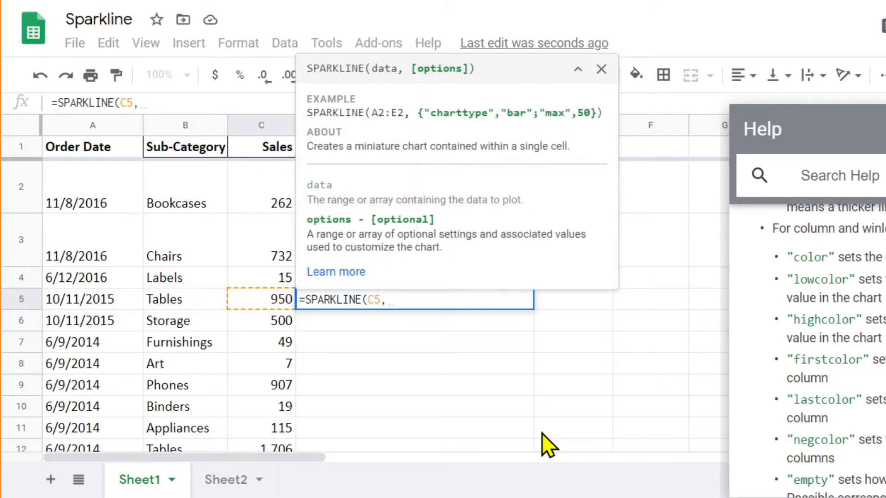
type("{")
type("\"\"")
type("chart")
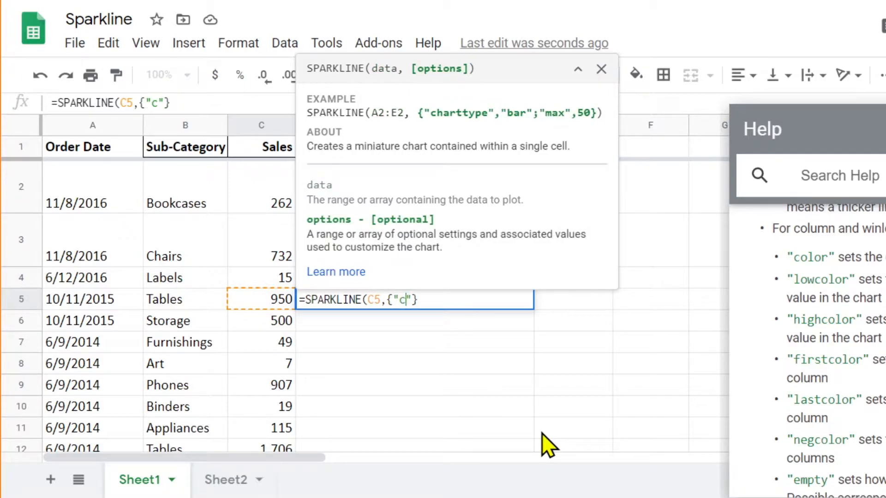
type("type")
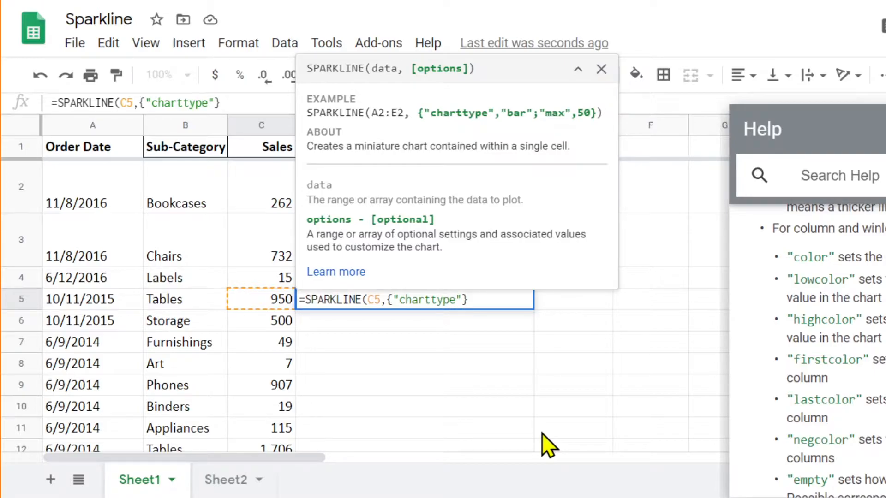
type(",\"bar\"")
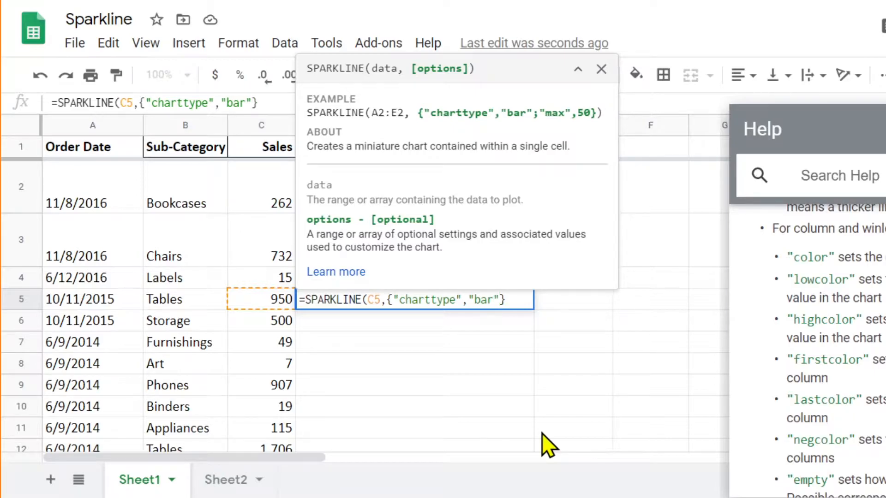
key("Return")
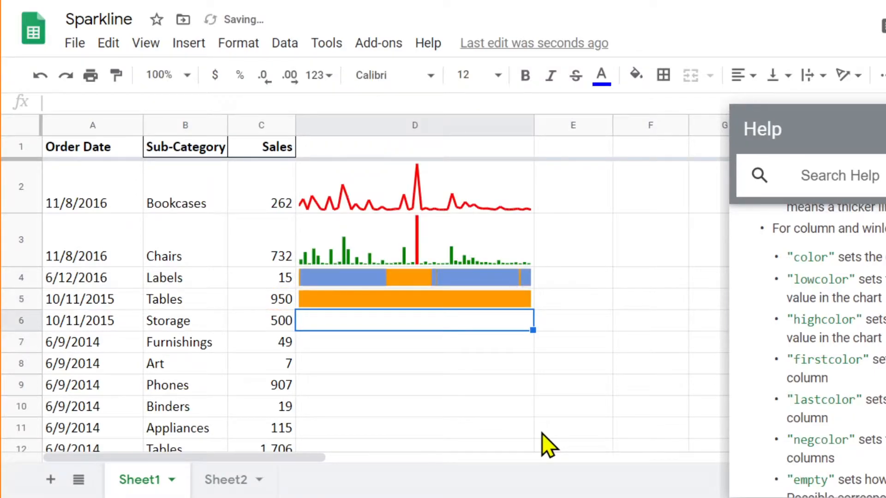
Step: Fill D5's bar sparkline formula down through D12
left_click(439, 304)
scroll(439, 350, "down", 2)
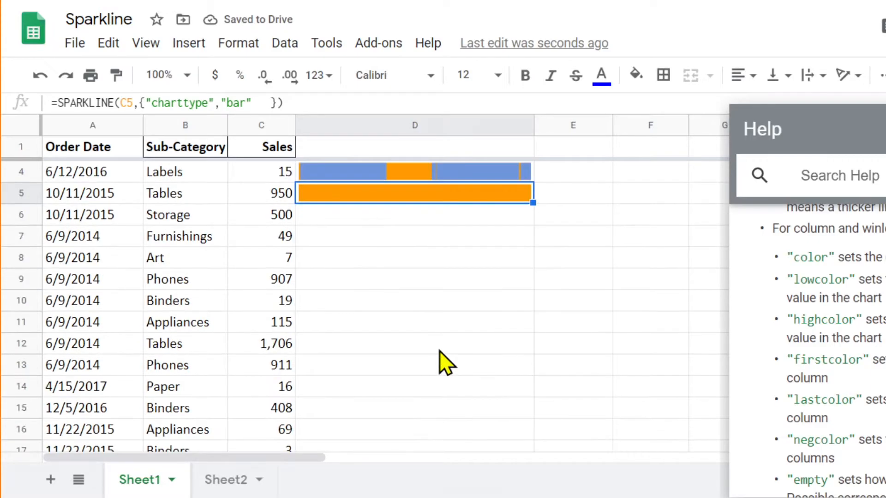
left_click_drag(535, 204, 522, 344)
scroll(464, 372, "up", 2)
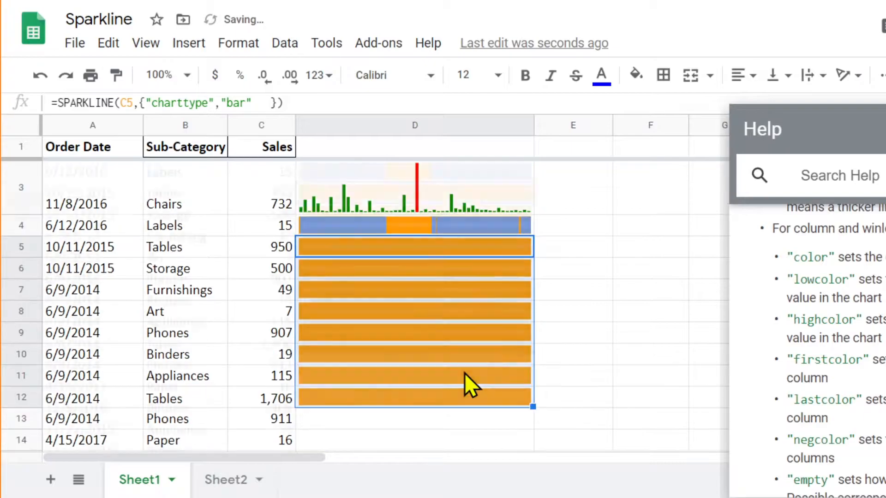
scroll(439, 345, "down", 2)
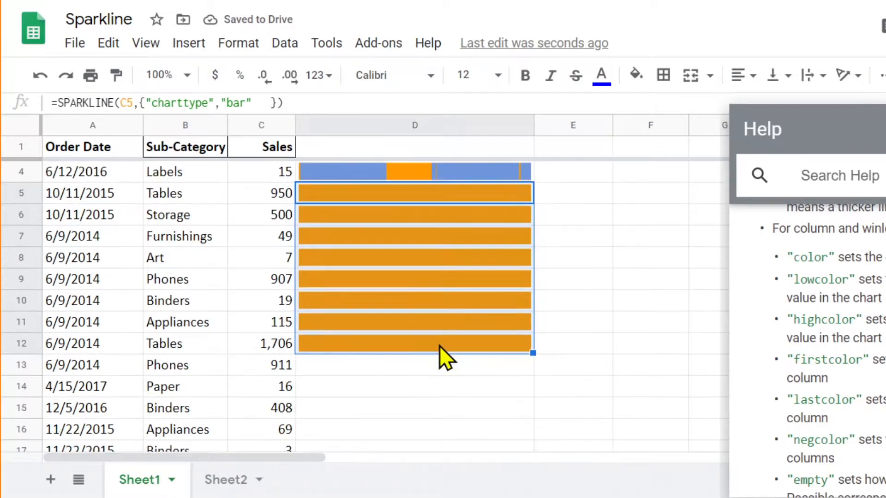
Step: Compare the sales values in C5:C8 with their bars and look up the bar chart options in the SPARKLINE help
left_click(278, 199)
left_click(279, 213)
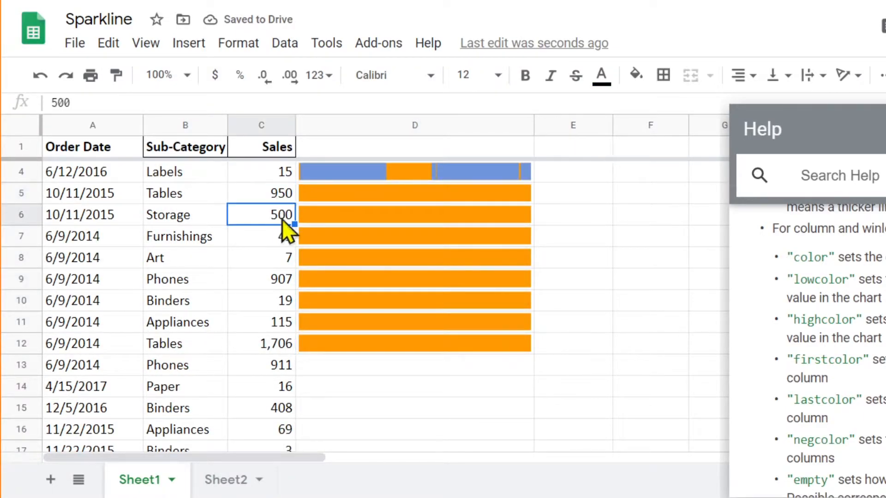
left_click(281, 236)
left_click(280, 258)
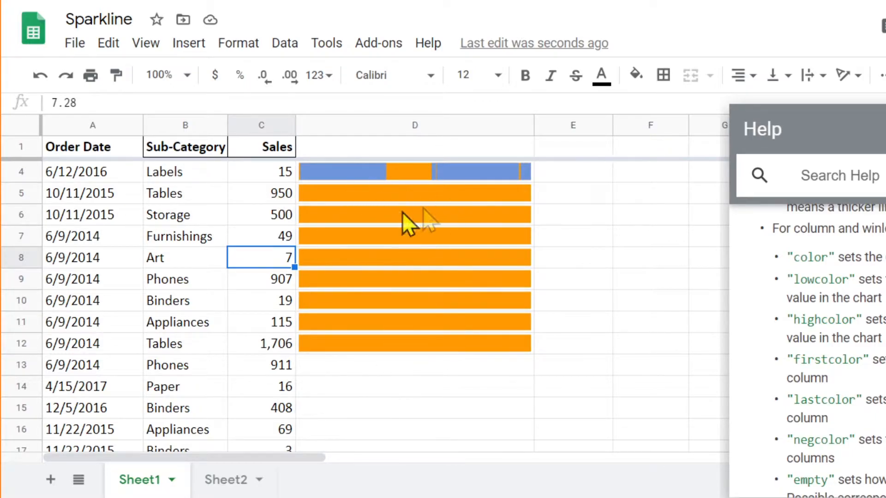
left_click(381, 193)
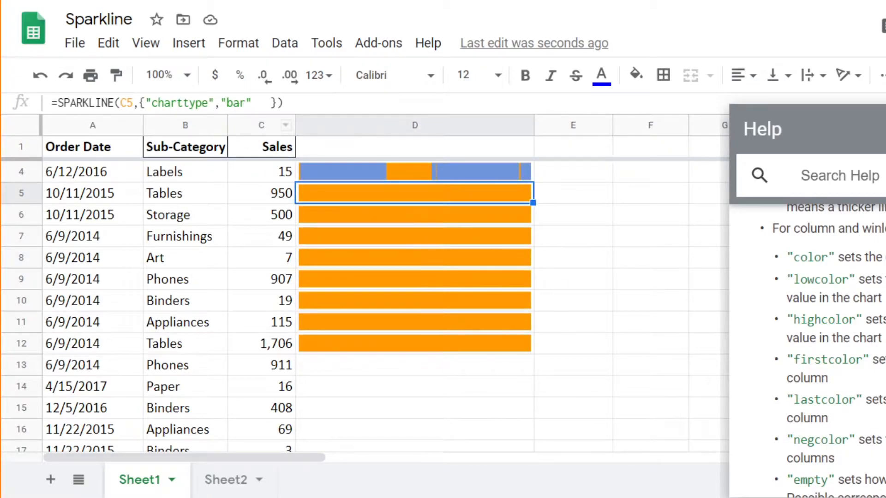
scroll(823, 401, "down", 4)
scroll(879, 402, "down", 5)
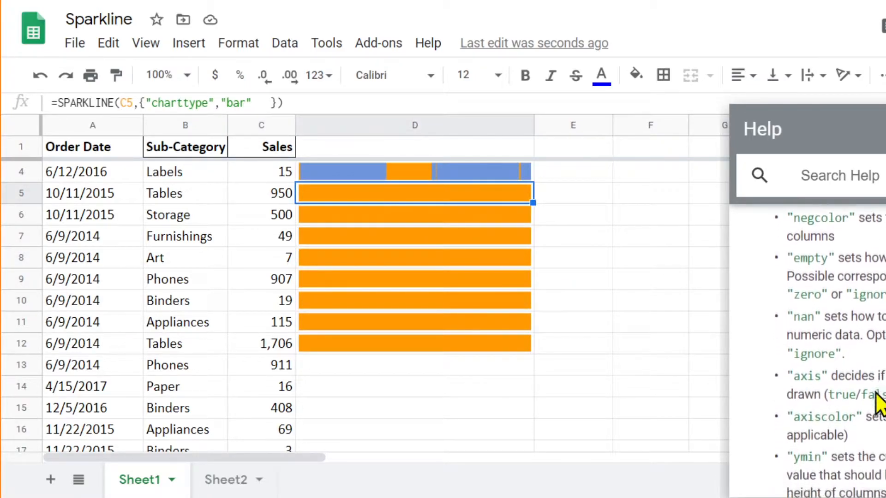
scroll(878, 402, "up", 1)
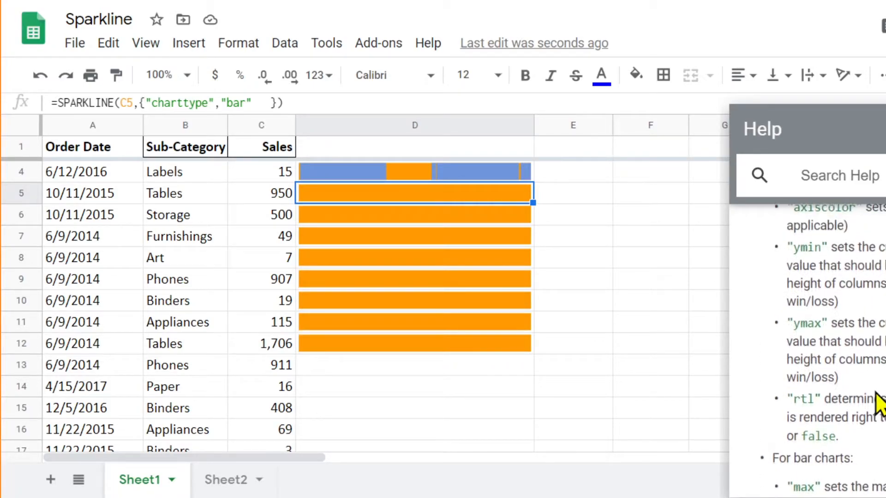
scroll(879, 402, "down", 5)
scroll(878, 400, "up", 1)
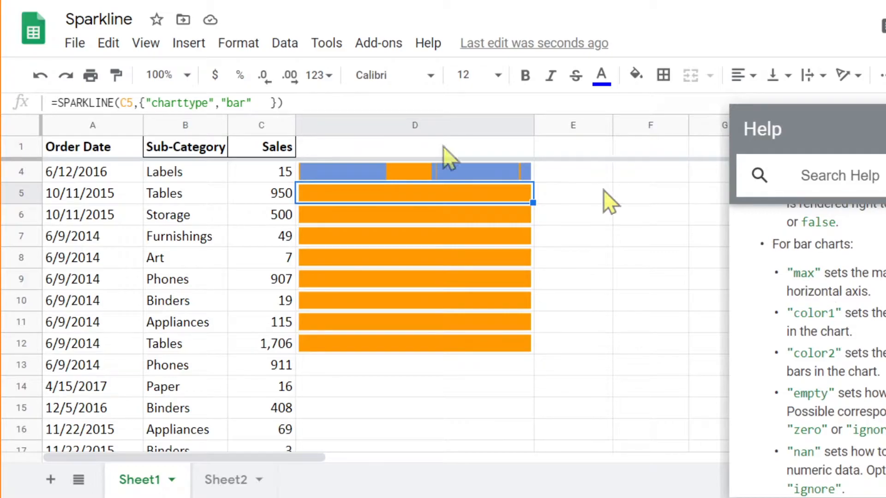
Step: Add a "max" option with the value 2000 after the chart type in D5's sparkline formula, separated by a semicolon, and commit it
left_click(259, 102)
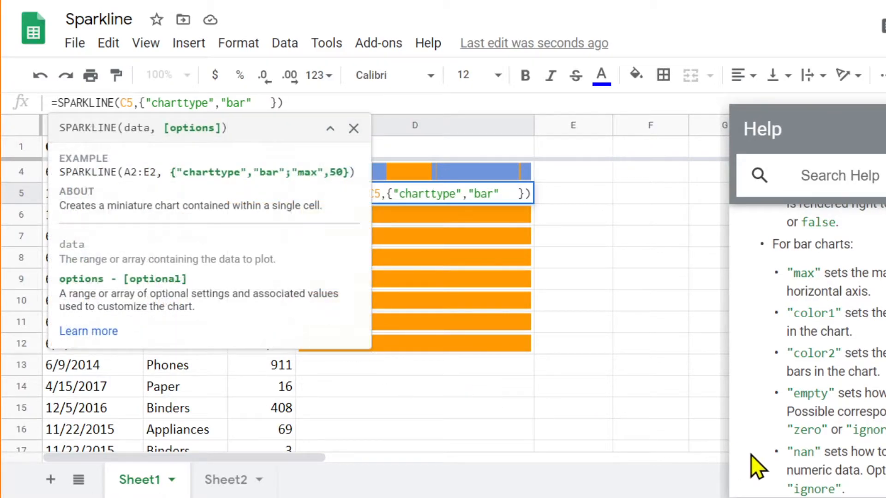
key("Left")
type(";")
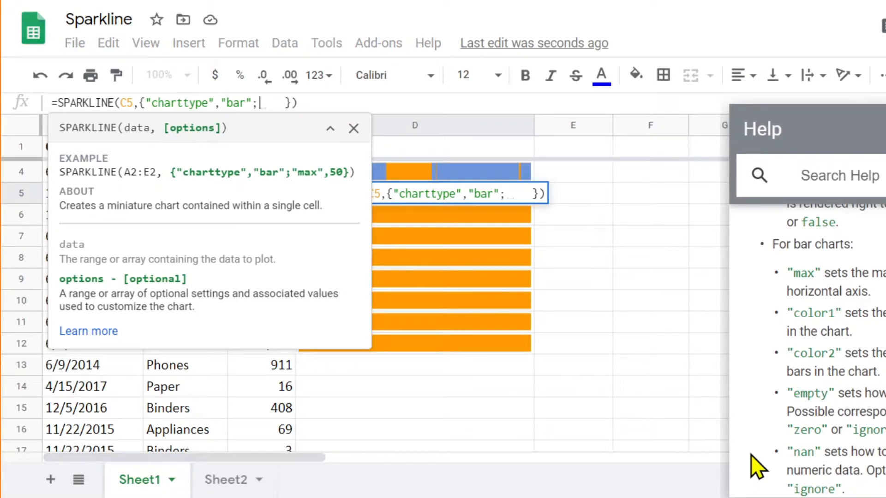
type("\"max")
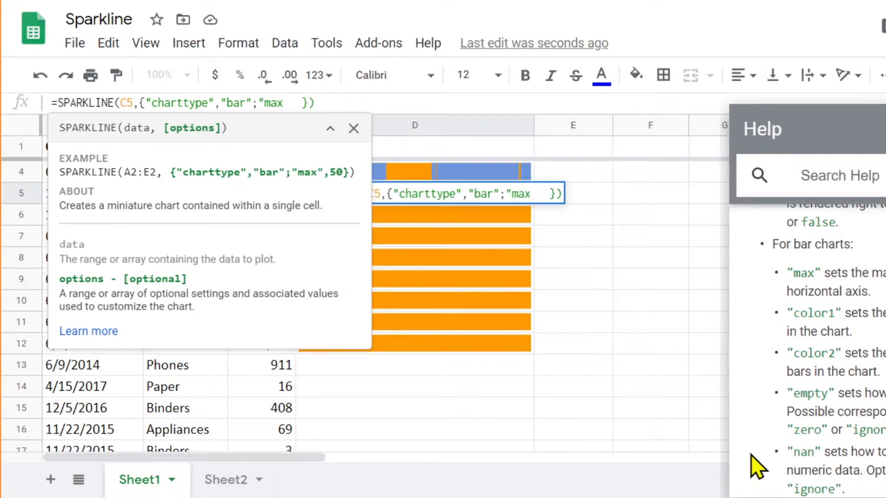
type(":")
key("BackSpace")
type("\",")
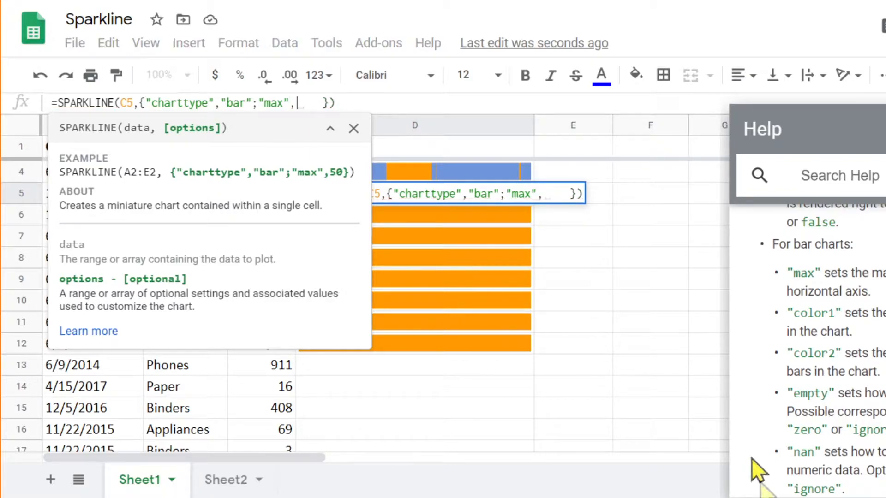
type("2000")
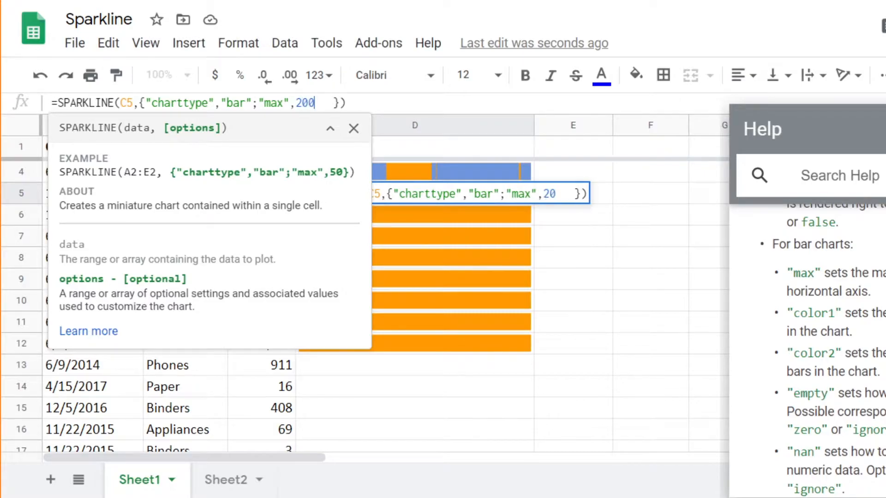
key("Return")
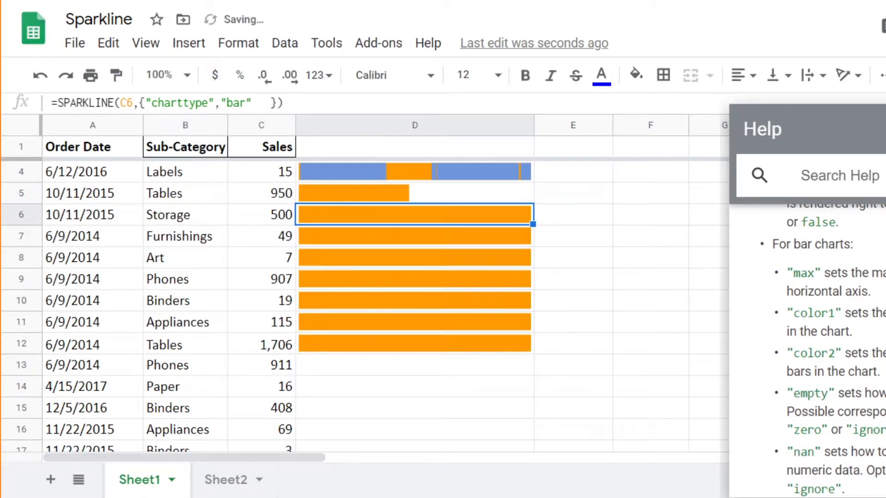
Step: Copy D5's bar sparkline formula with the "max" option down through D12
left_click(409, 198)
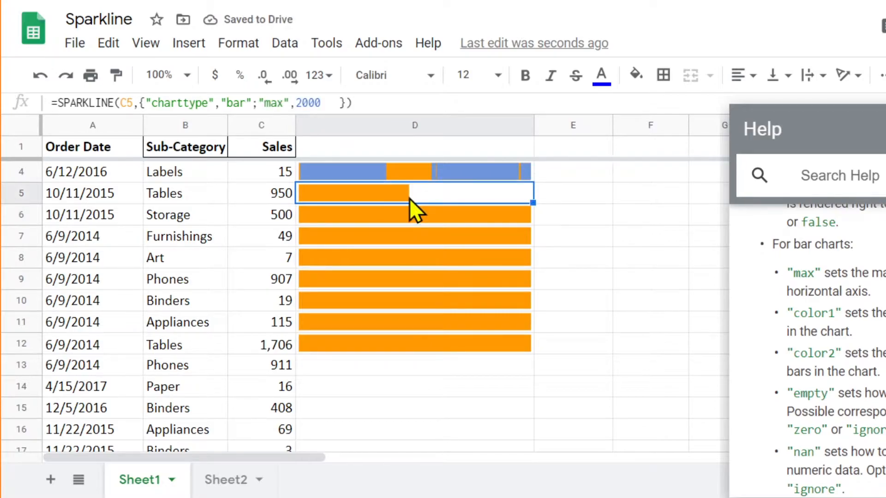
left_click_drag(533, 203, 532, 351)
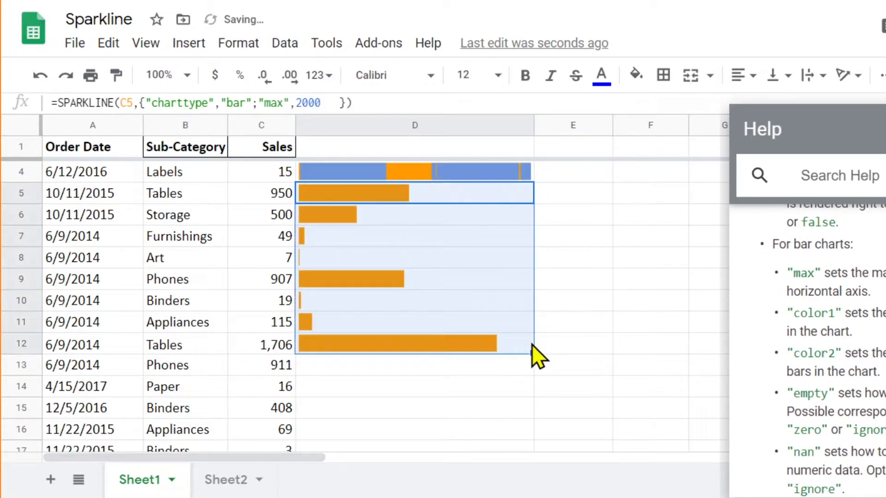
scroll(361, 345, "up", 3)
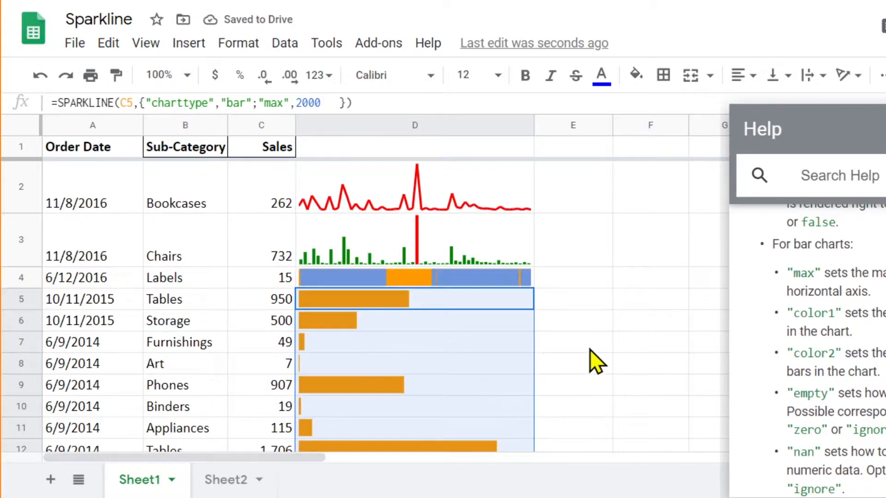
Step: Close the help and compare the bar sparklines and formulas in D5:D12 with the sales values in C5:C12
scroll(590, 349, "down", 2)
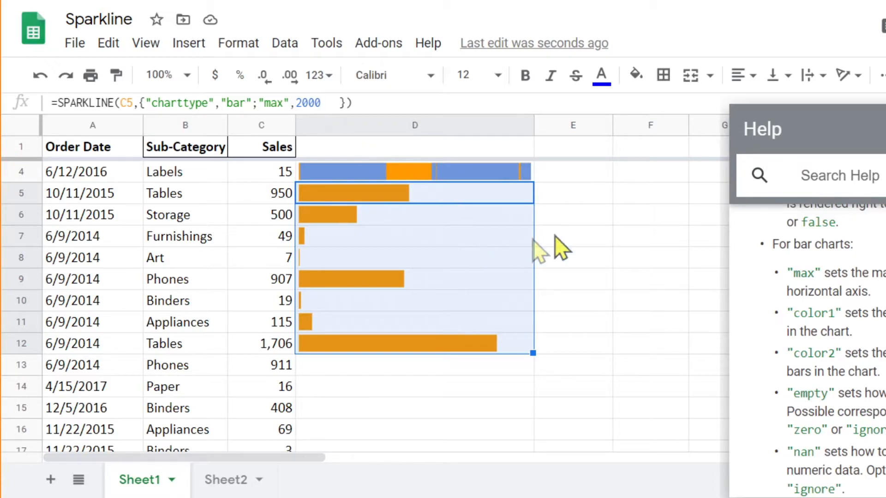
key("Escape")
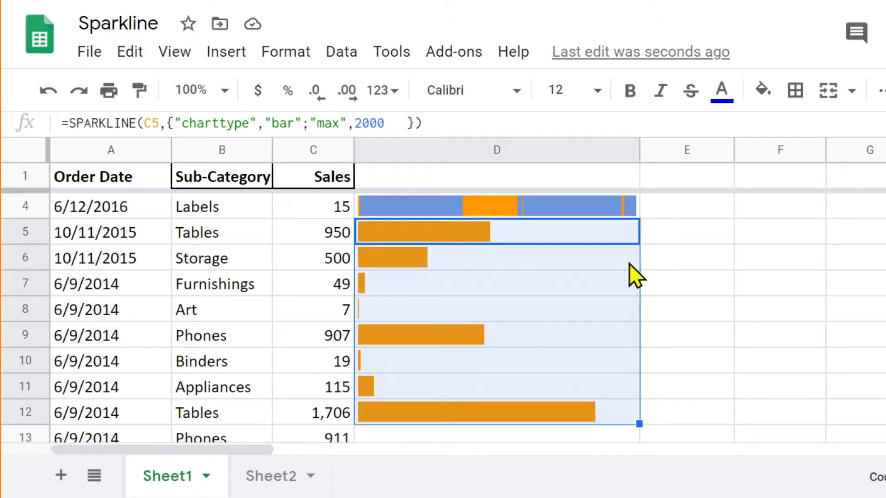
left_click(673, 284)
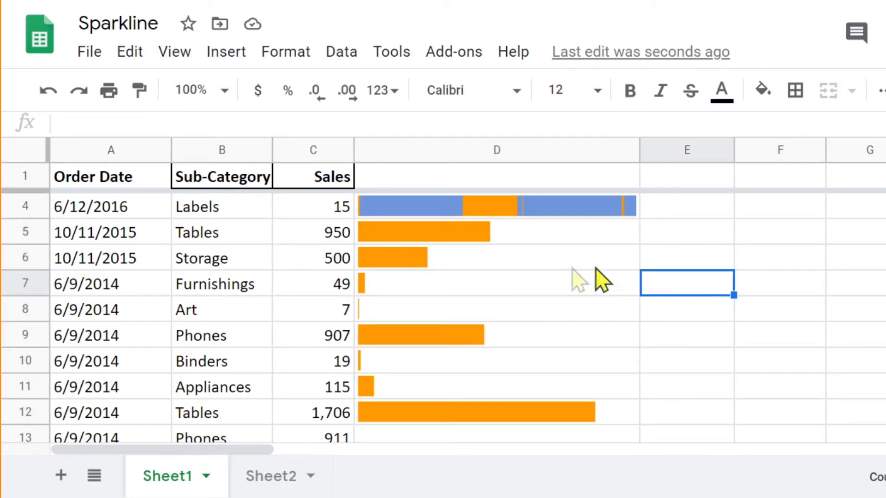
left_click(417, 261)
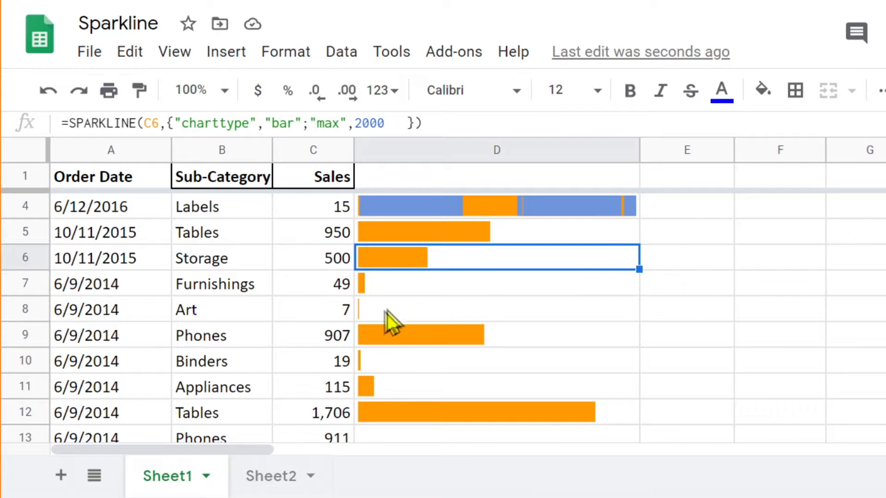
left_click(358, 314)
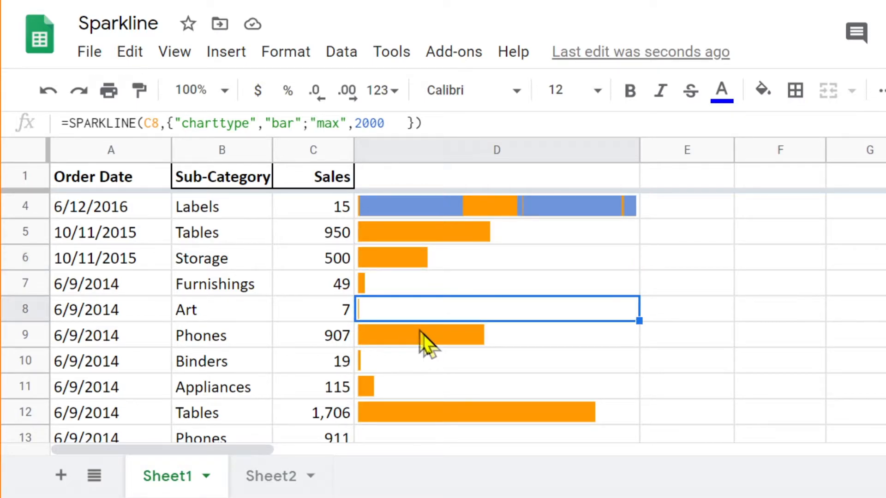
scroll(416, 316, "down", 1)
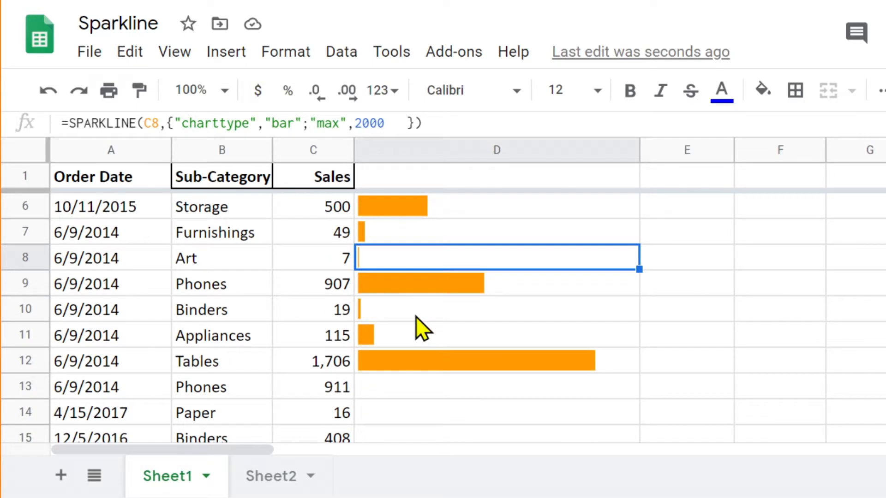
left_click(414, 359)
scroll(415, 355, "up", 2)
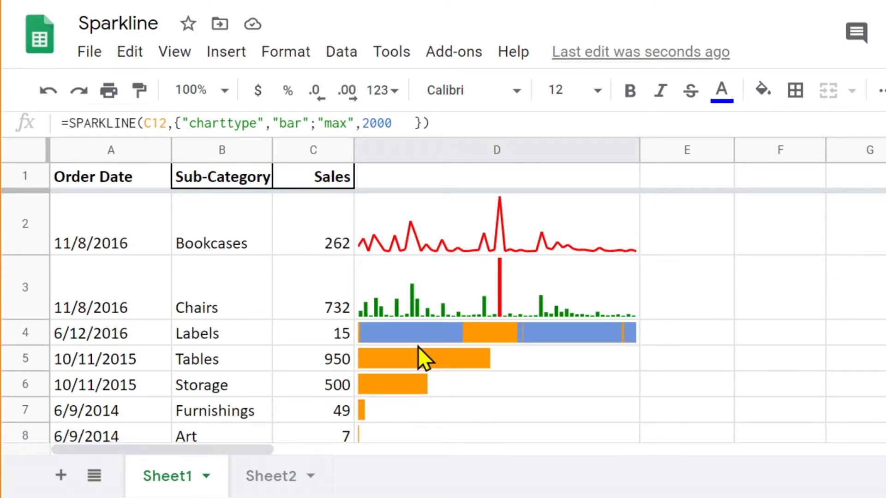
scroll(417, 351, "down", 2)
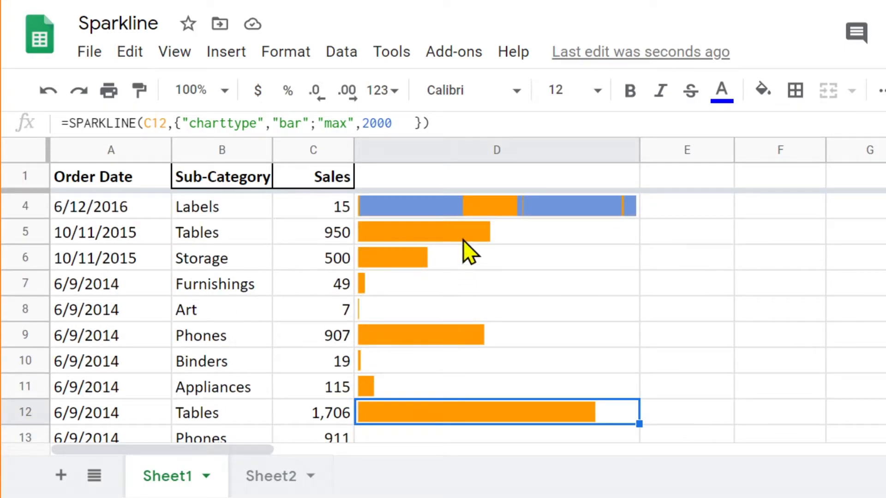
left_click(462, 239)
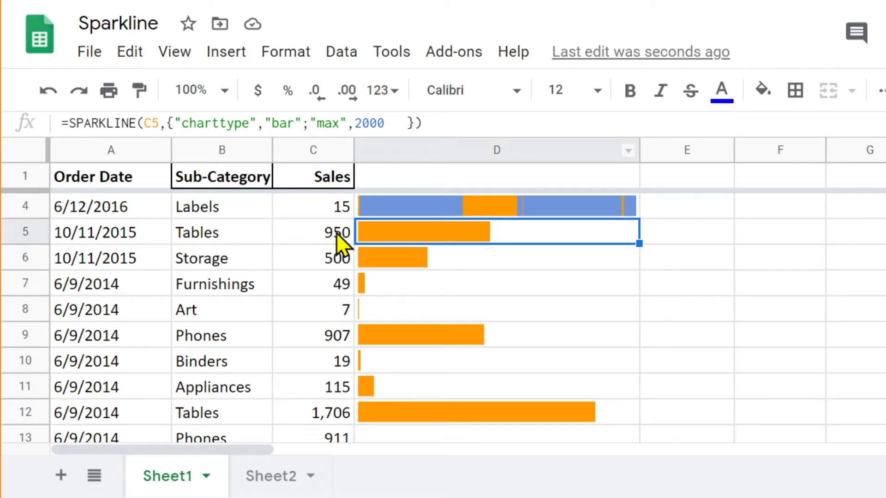
left_click_drag(336, 233, 324, 410)
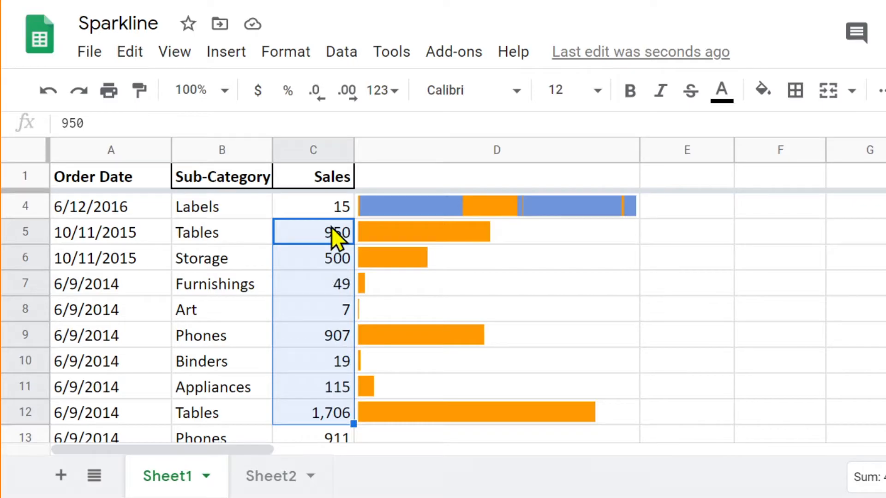
Step: Replace the fixed 2000 in D5's "max" option with max(C5:C12) and commit the formula
left_click(453, 239)
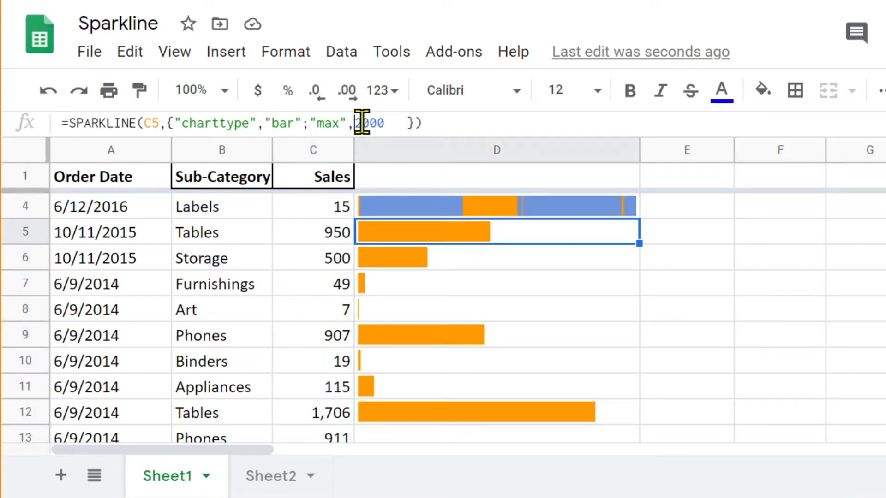
double_click(369, 123)
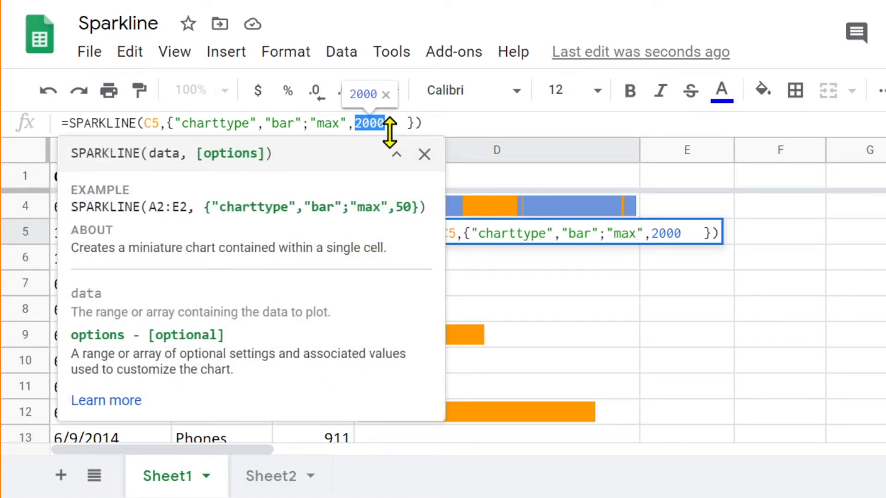
type("max")
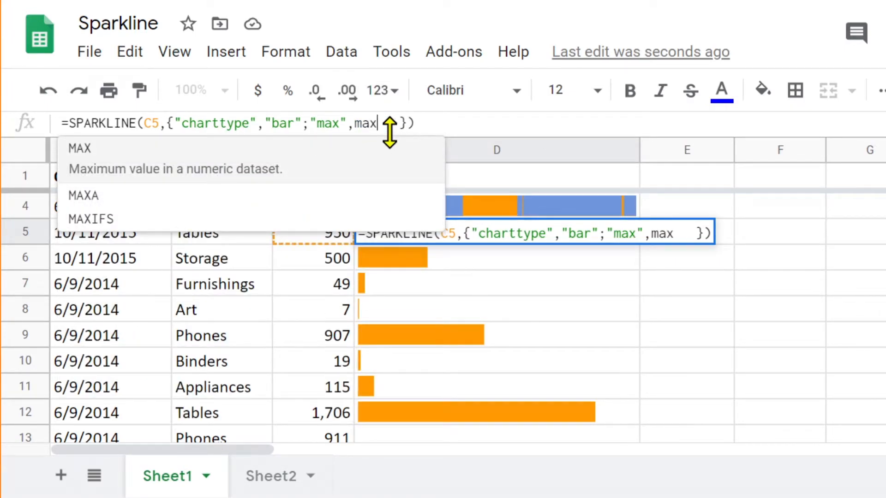
type("(")
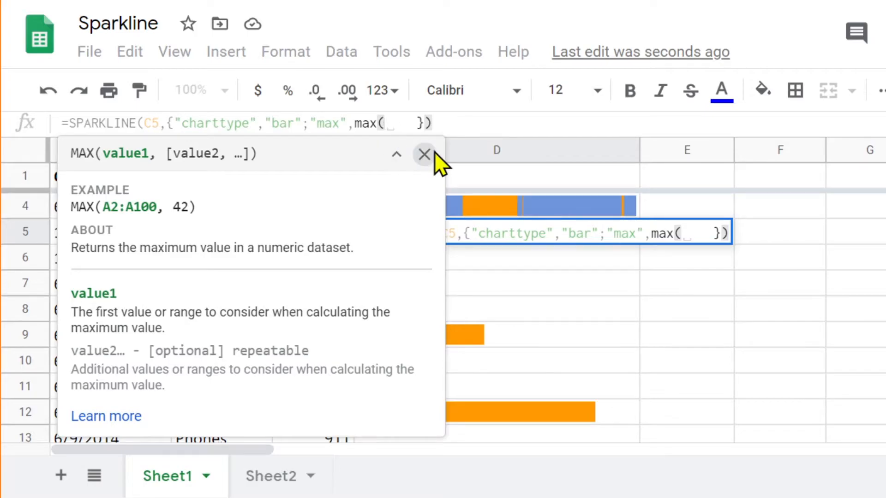
left_click(424, 154)
left_click(318, 235)
left_click_drag(308, 238, 310, 406)
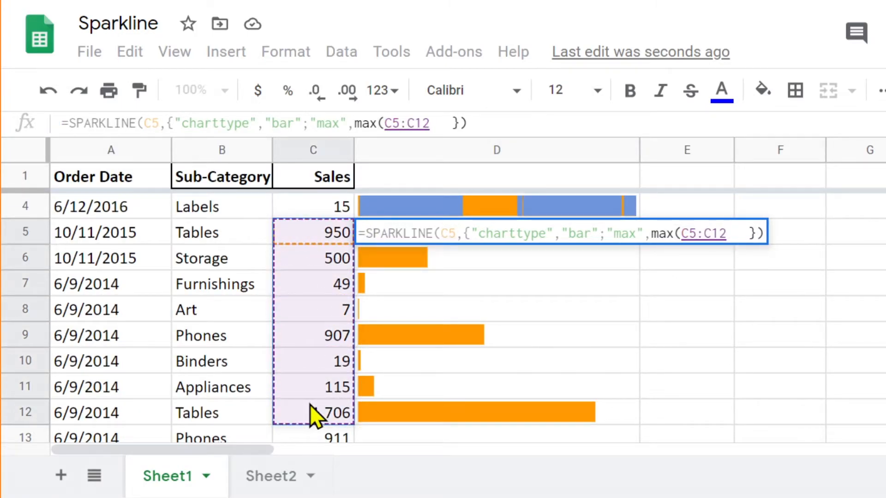
type(")")
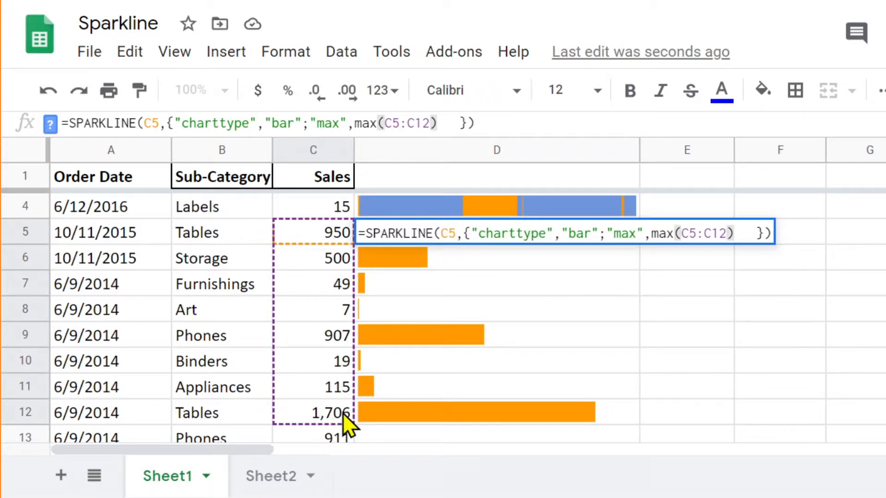
key("Return")
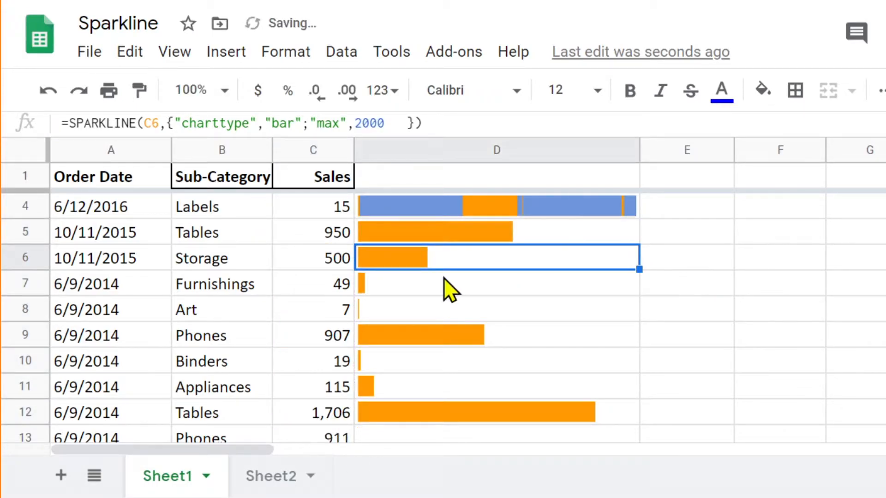
Step: Make the range inside D5's max function absolute as $C$5:$C$12 and commit the formula
left_click(546, 241)
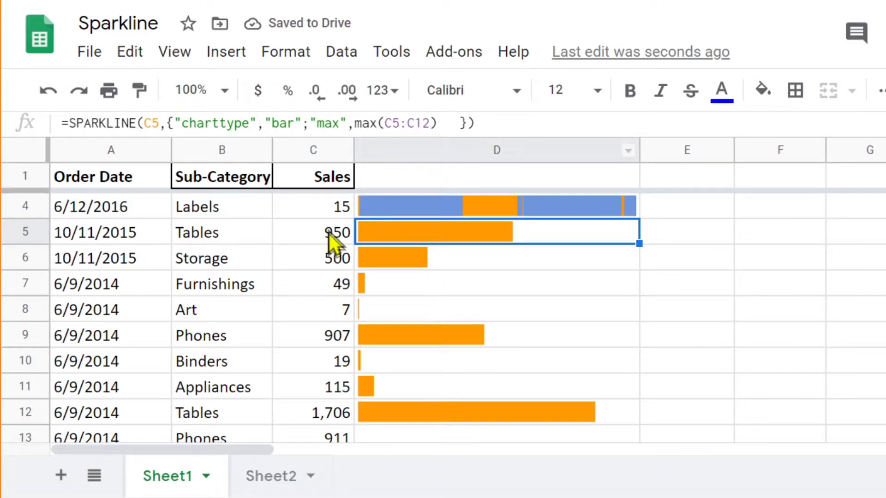
left_click(392, 122)
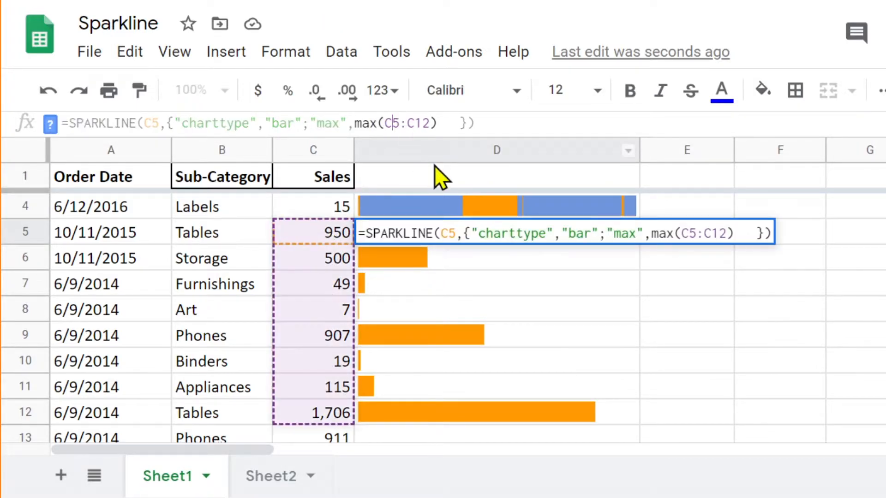
key("F4")
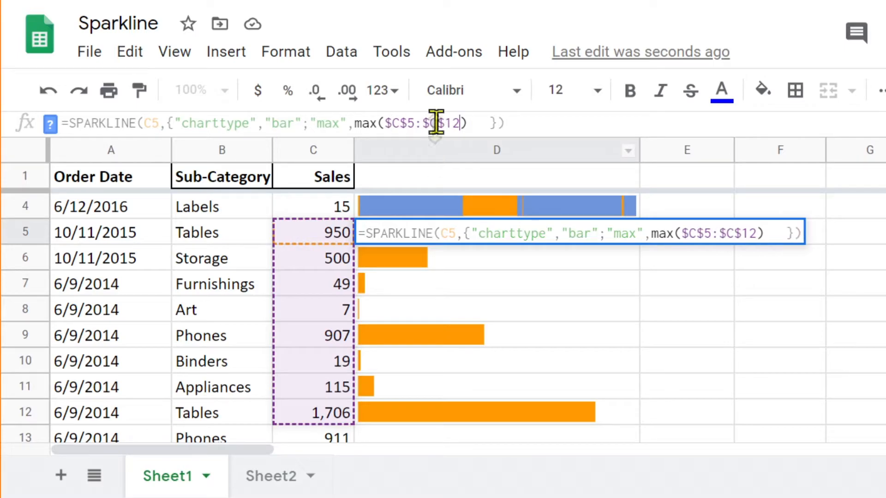
key("Return")
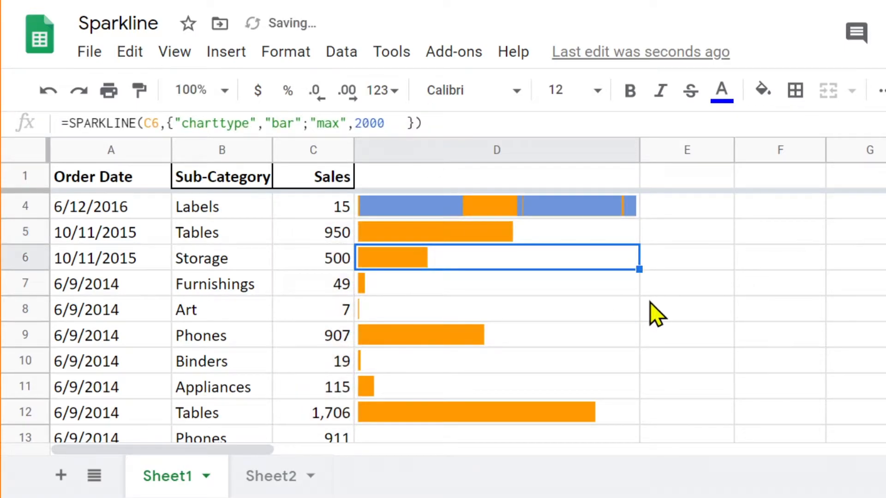
Step: Fill D5's sparkline formula with the max($C$5:$C$12) limit down through D12 and check the copied bars
left_click(605, 237)
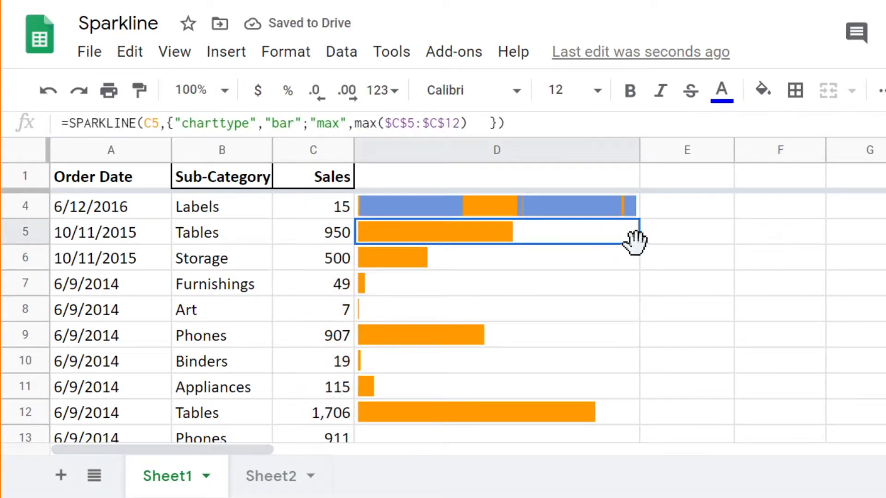
left_click_drag(639, 244, 648, 420)
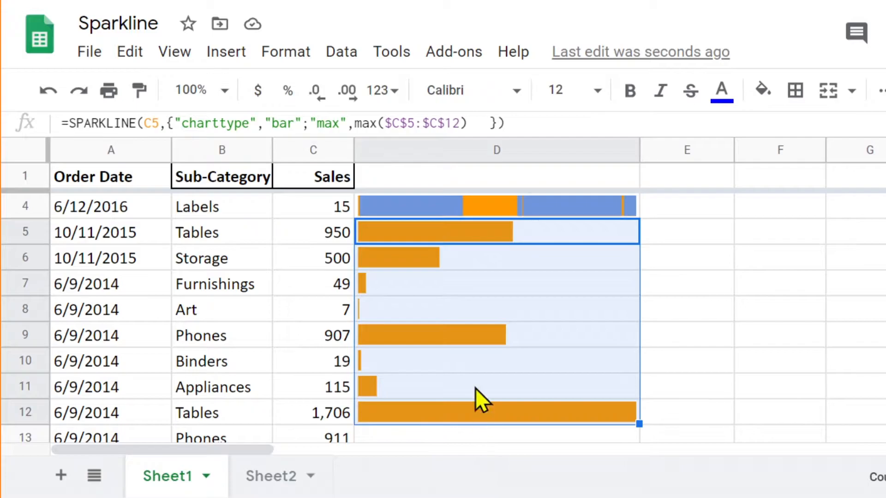
left_click(466, 242)
left_click(498, 269)
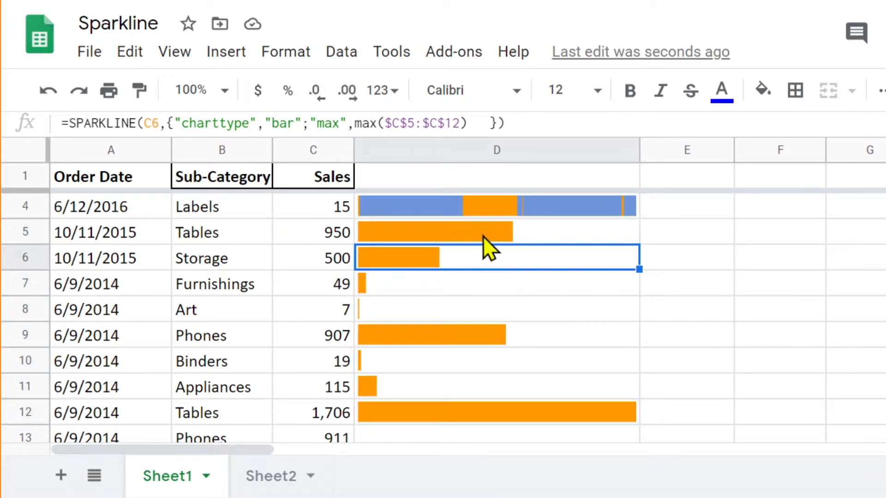
Step: Add a "color1" option with the value "green" after the "max" option in D5's sparkline formula, separated by a semicolon, and commit it
left_click(483, 236)
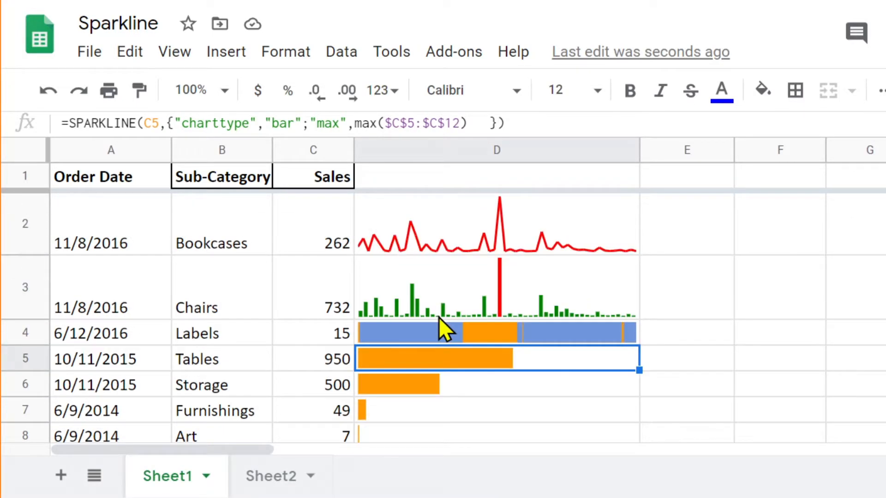
scroll(438, 323, "down", 3)
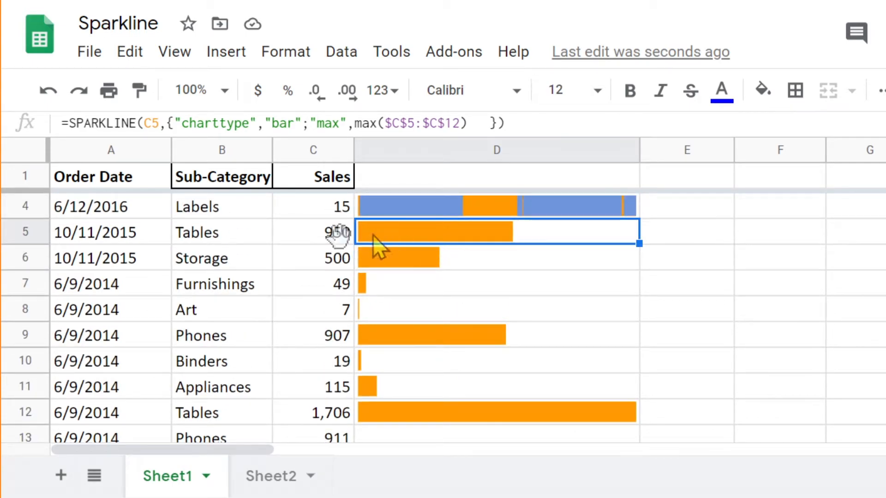
left_click(471, 122)
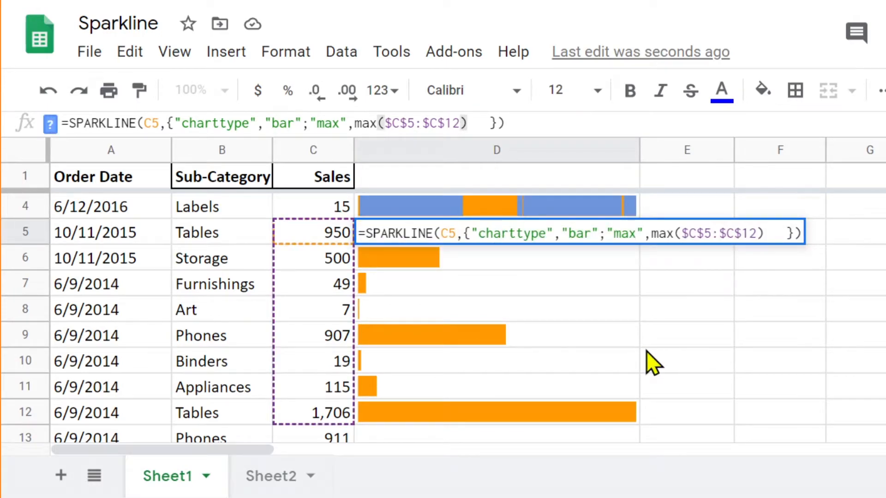
type(";")
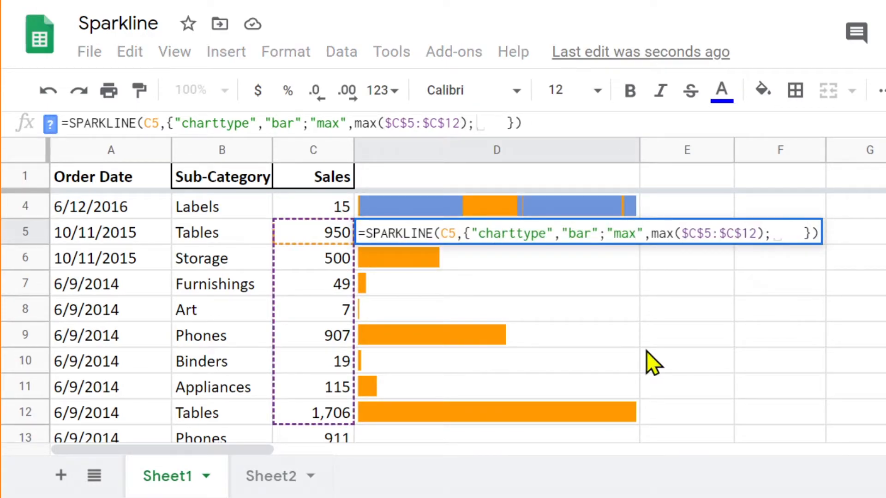
type("\"\"color1")
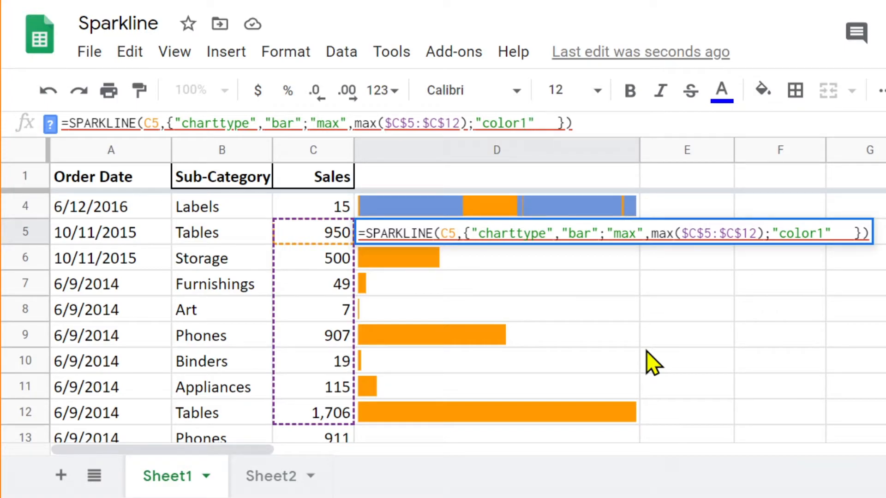
type(", ")
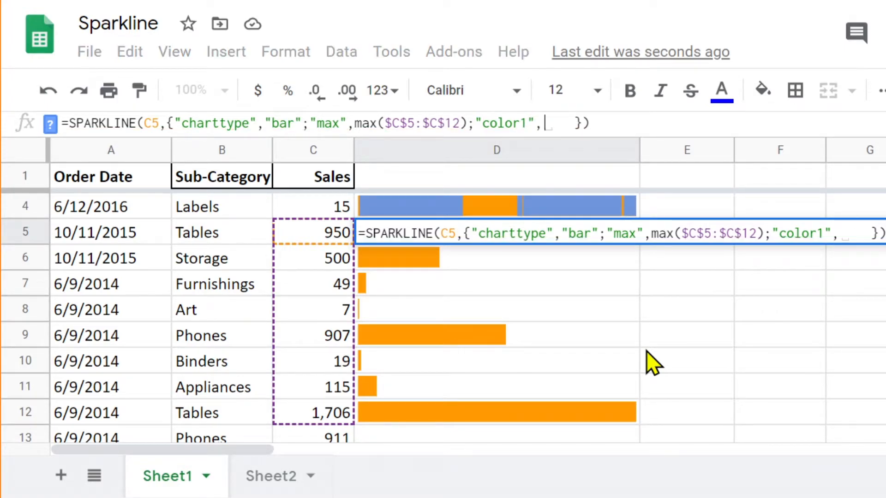
type("\"")
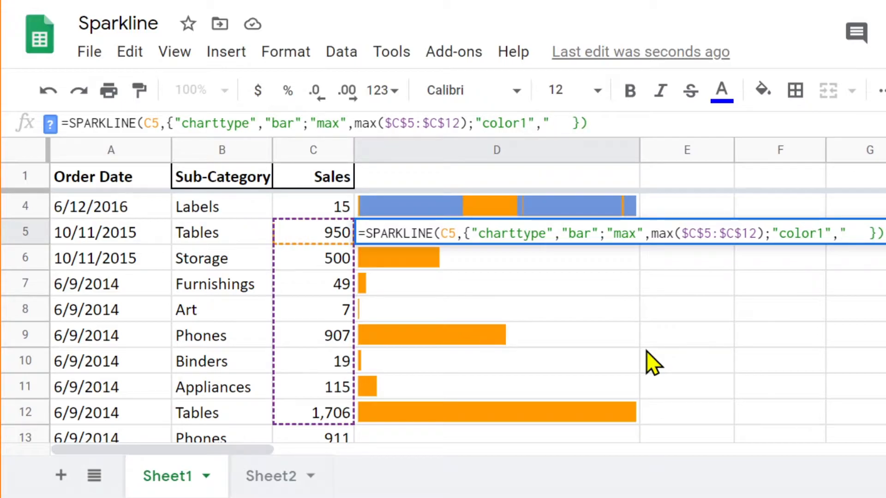
type("green\"")
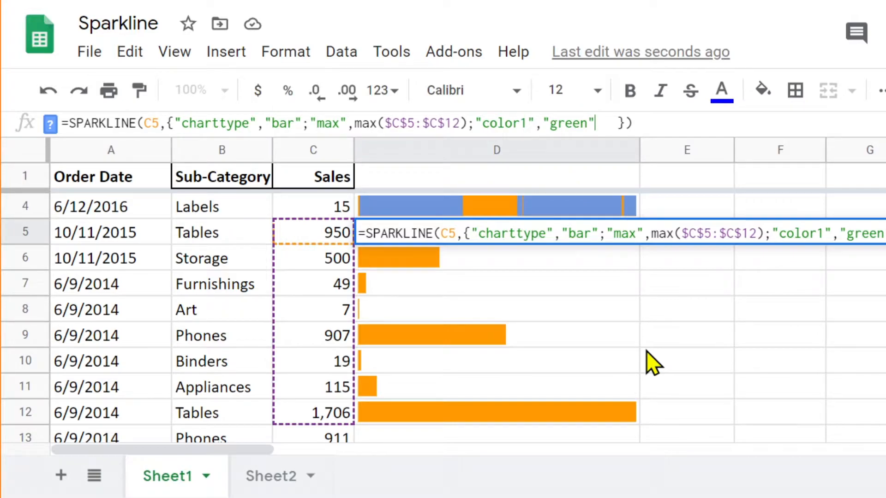
key("Return")
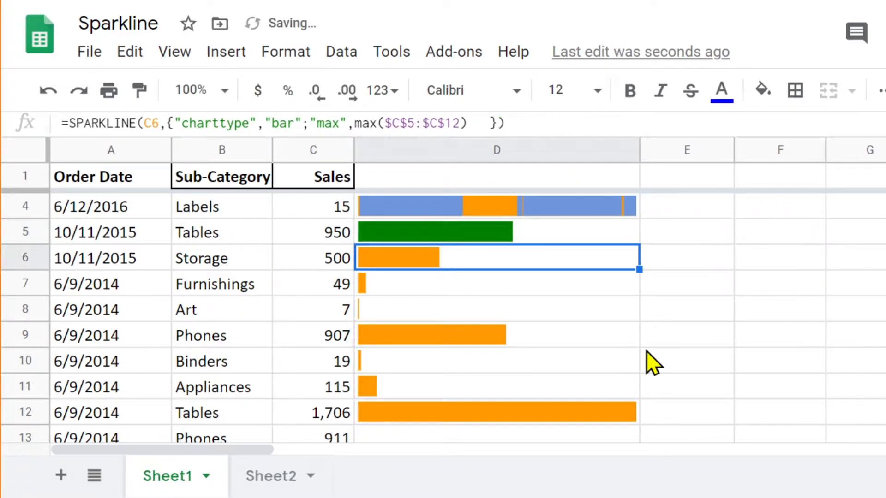
left_click(495, 238)
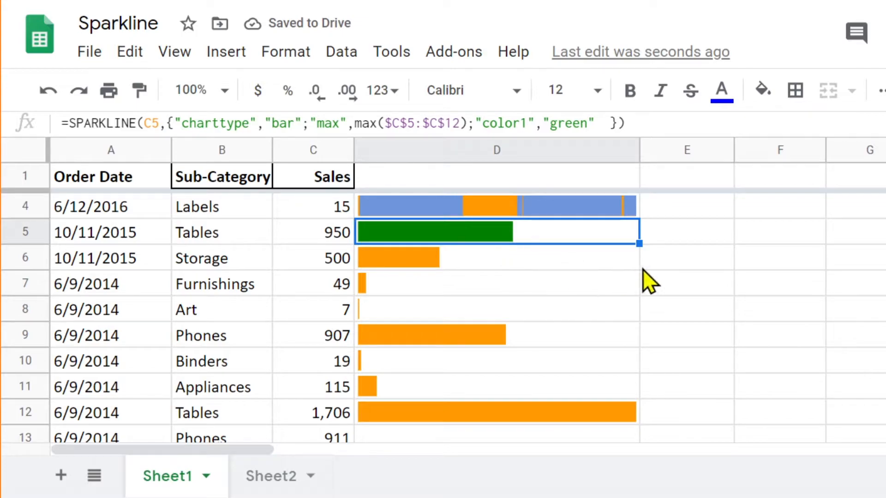
left_click(522, 262)
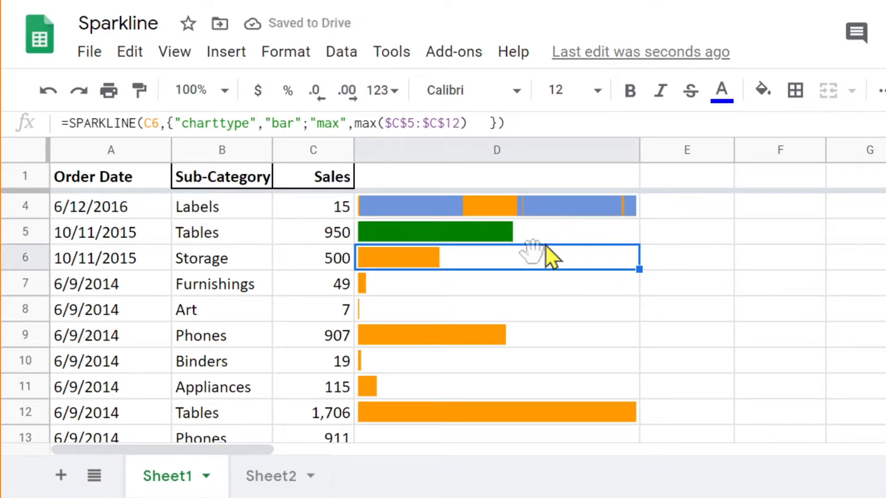
Step: Fill D5's sparkline formula with the green "color1" option down into D6 and check the copied formula
left_click(534, 239)
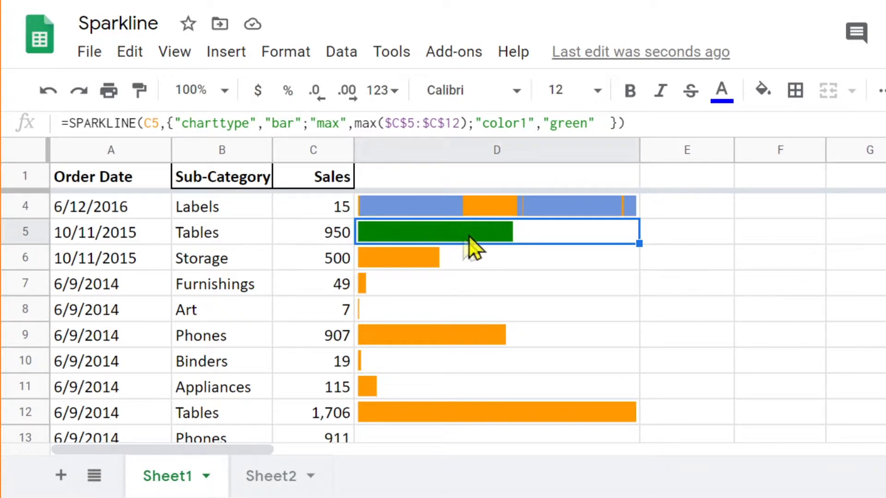
left_click_drag(638, 243, 638, 253)
left_click(471, 259)
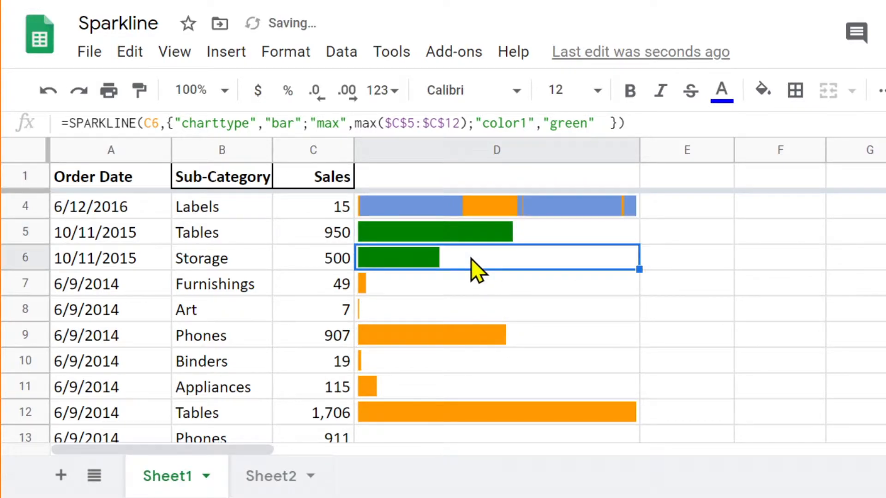
Step: Set the "color1" value in D6's sparkline formula to "lightgreen" and compare its bar and formula with D5's
left_click(550, 123)
type("ligh")
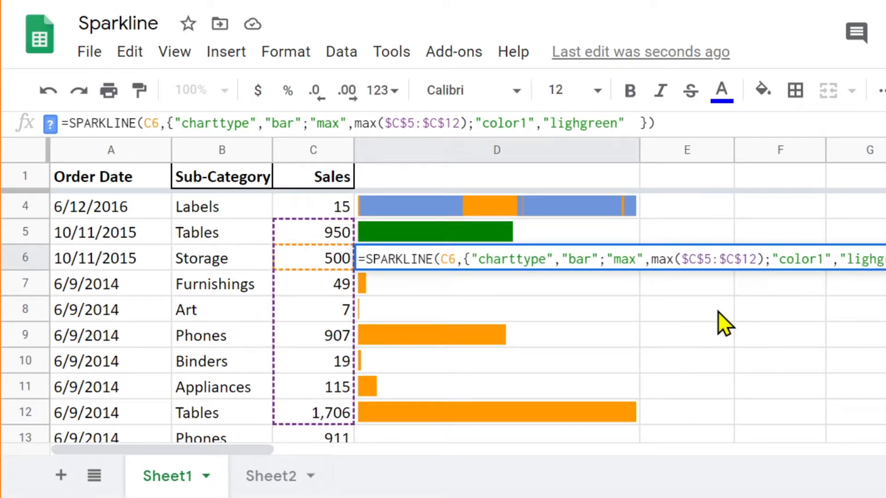
type("t")
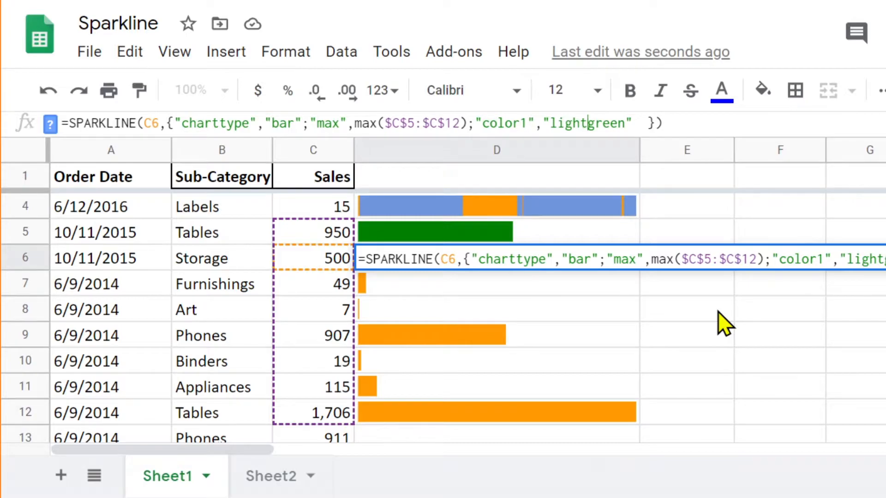
key("Return")
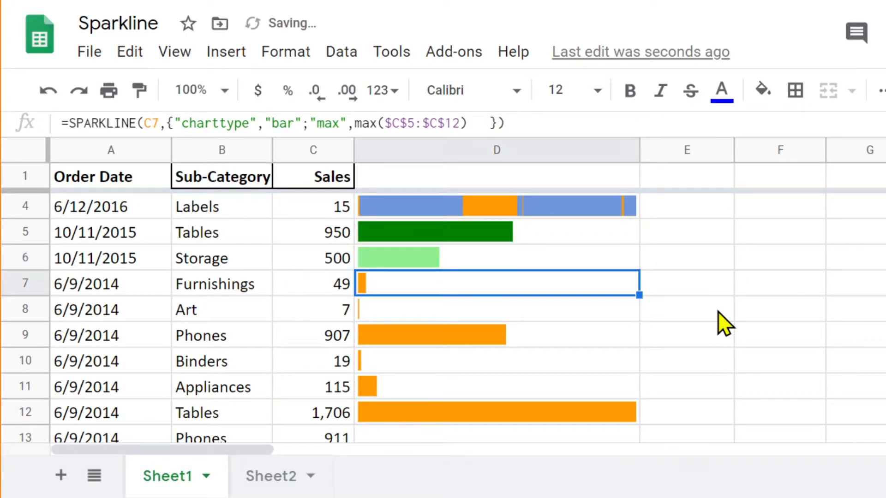
left_click(439, 266)
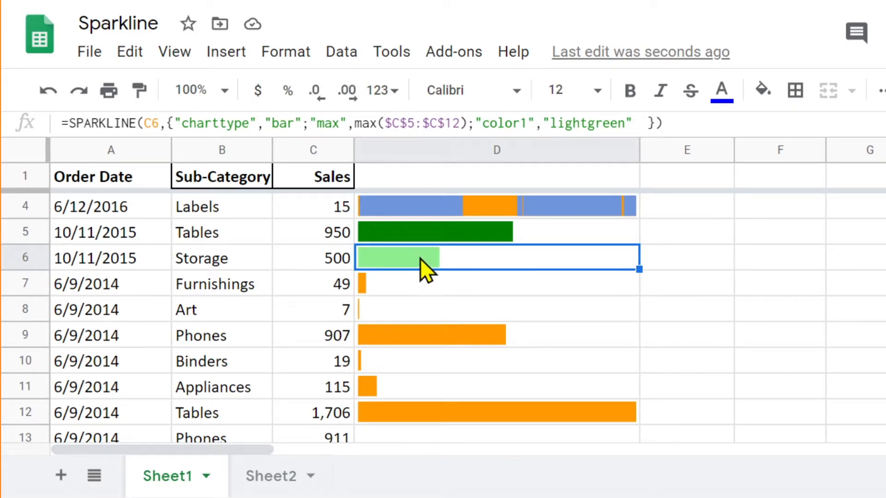
left_click(458, 233)
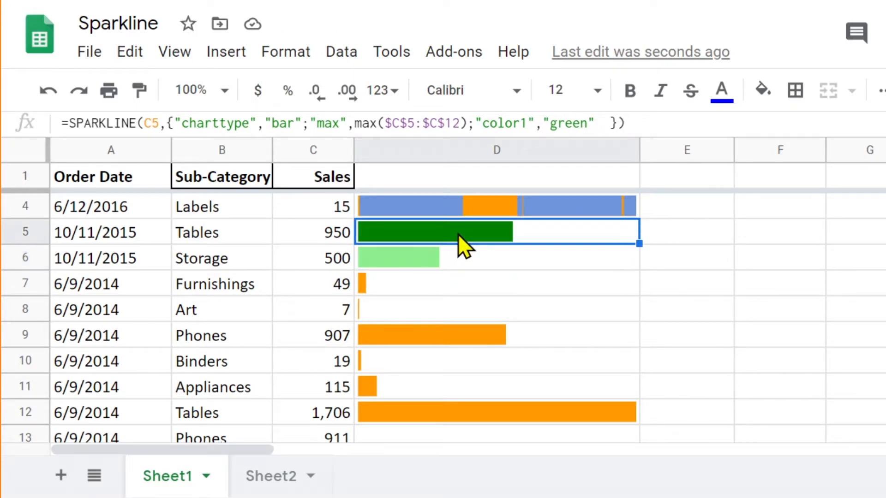
left_click(439, 263)
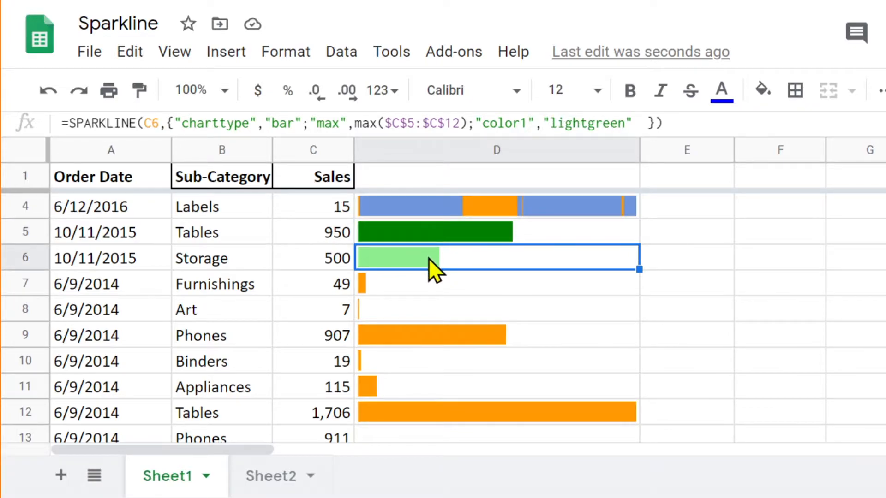
left_click(475, 240)
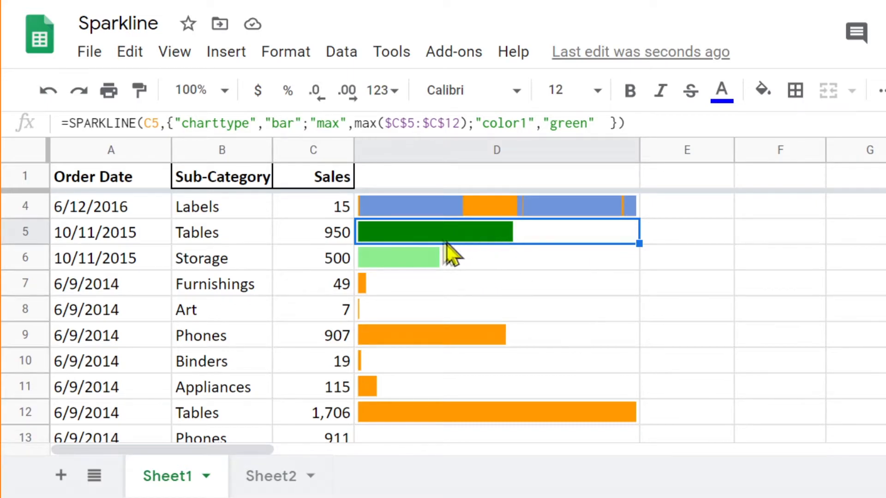
left_click(474, 264)
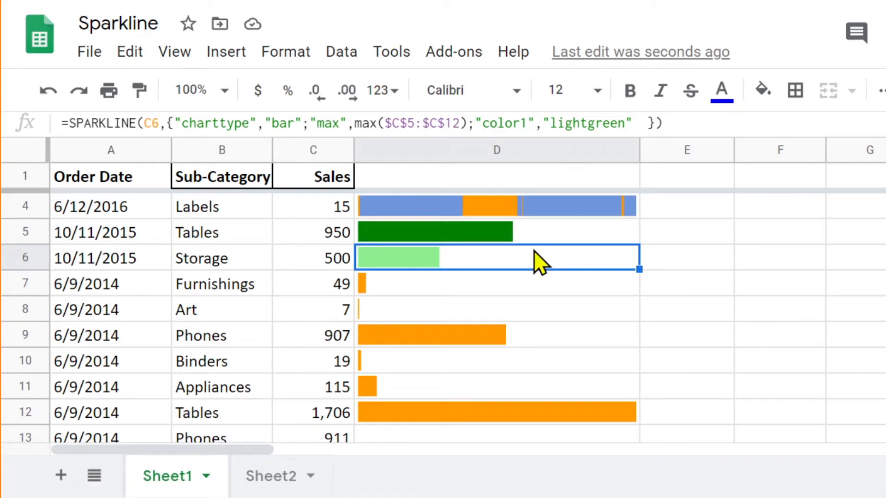
Step: Select the empty cell F4 and open the custom colour picker for its fill colour
left_click(801, 209)
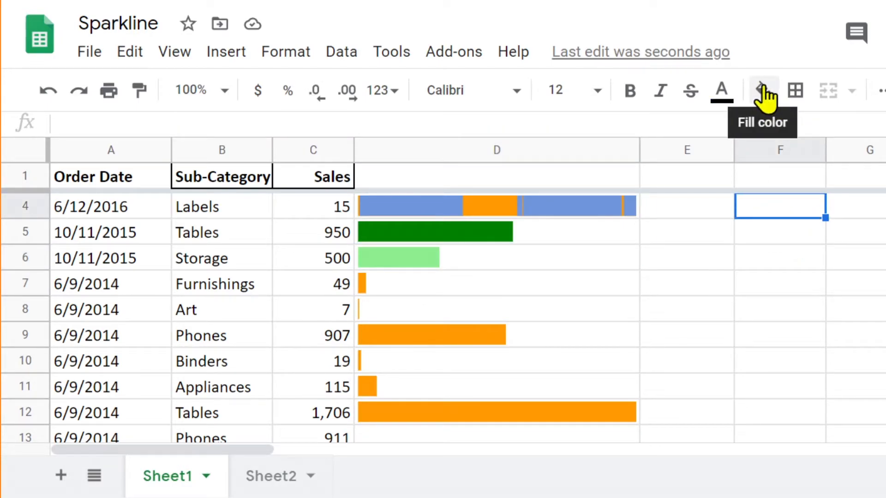
left_click(801, 258)
left_click(804, 211)
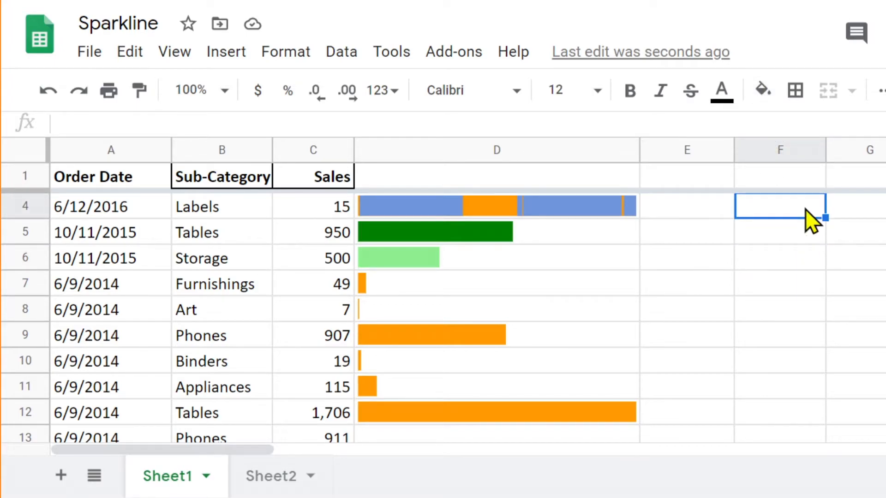
left_click(764, 89)
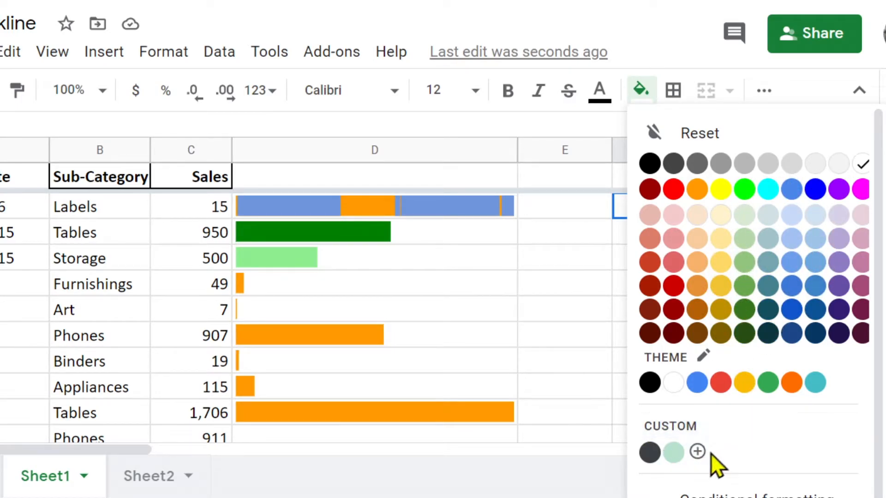
left_click(698, 452)
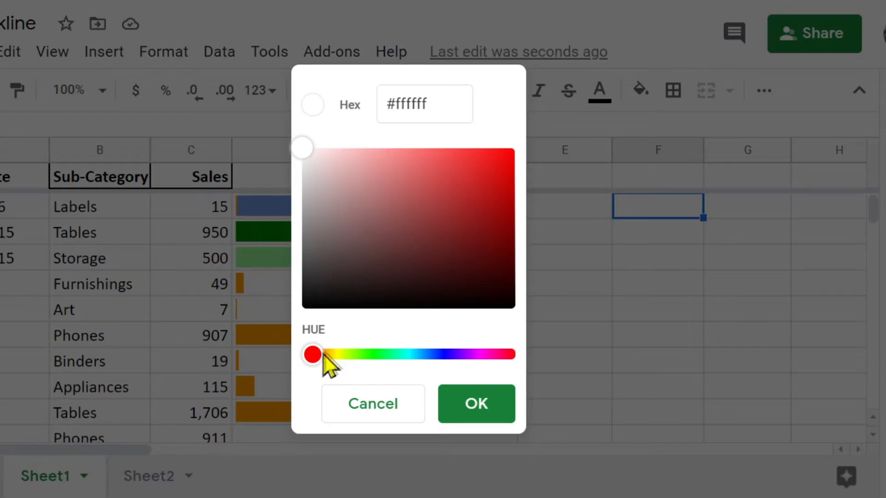
Step: Try a green and a blue hue in the colour picker and sample blue shades such as #9091da
left_click_drag(318, 355, 383, 355)
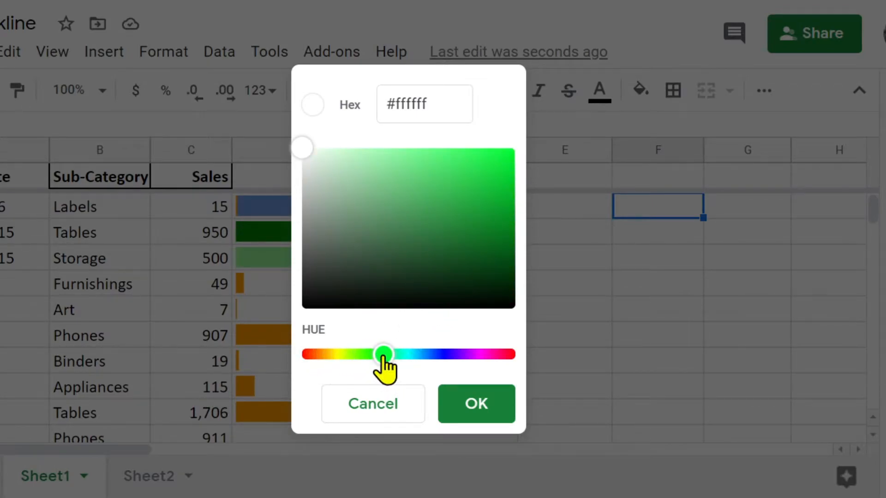
left_click_drag(385, 364, 439, 365)
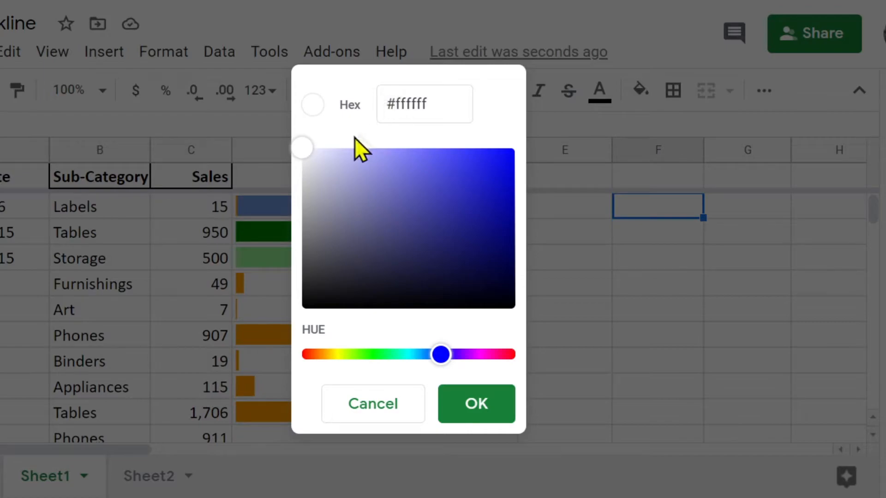
left_click(306, 149)
left_click_drag(306, 150, 373, 165)
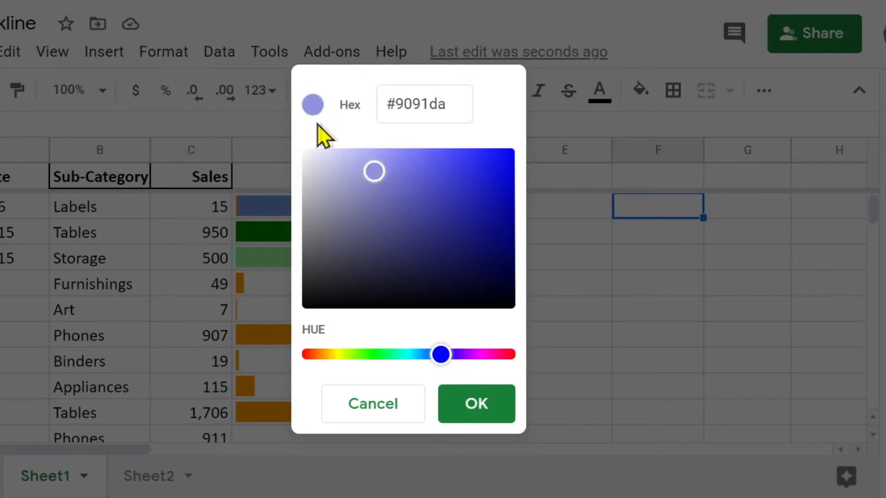
left_click(389, 184)
left_click_drag(389, 184, 437, 213)
Step: Choose the bright green shade #3ef546, copy its hex code, and dismiss the picker without applying the fill
left_click_drag(439, 355, 378, 356)
left_click_drag(437, 215, 461, 154)
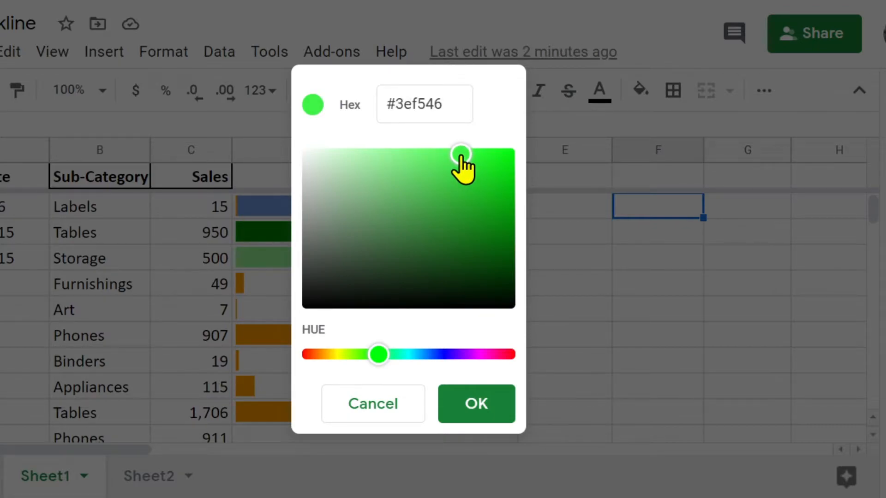
left_click_drag(450, 104, 382, 102)
key("ctrl+c")
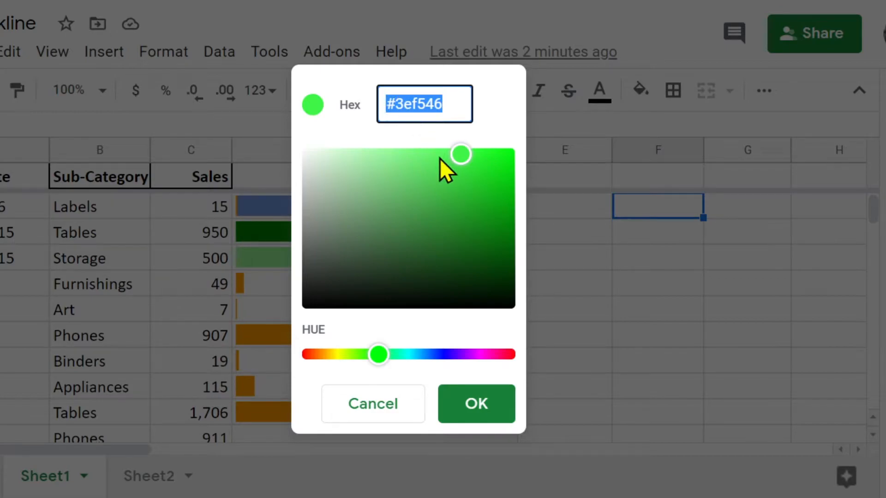
left_click(375, 408)
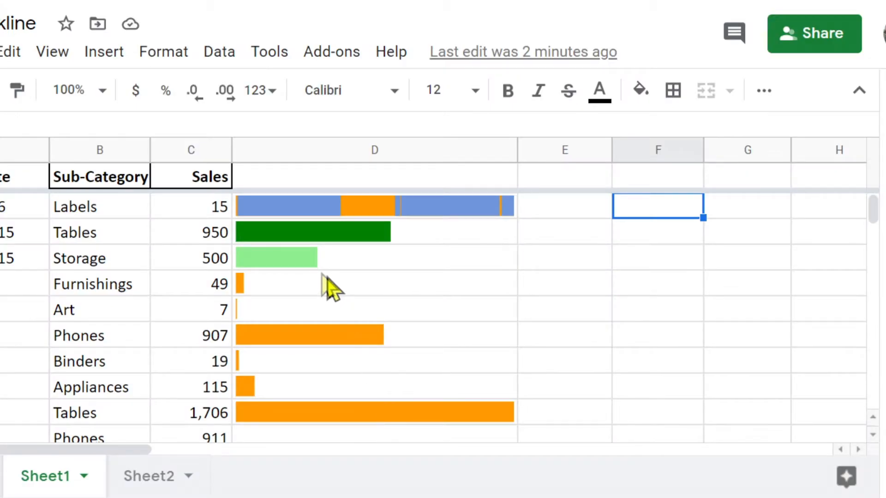
Step: Replace the "color1" value in D6's sparkline formula with the copied hex code #3ef546, commit it, and check the bar
left_click(292, 256)
left_click(433, 124)
left_click_drag(555, 124, 625, 130)
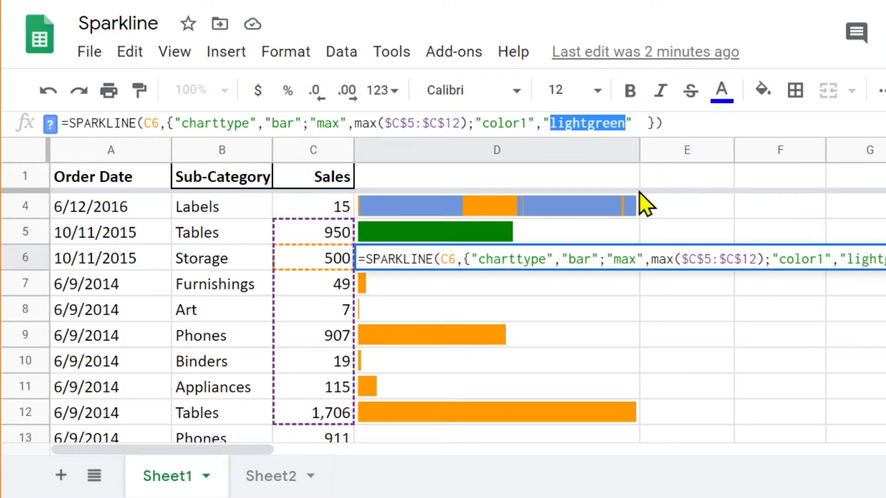
key("ctrl+v")
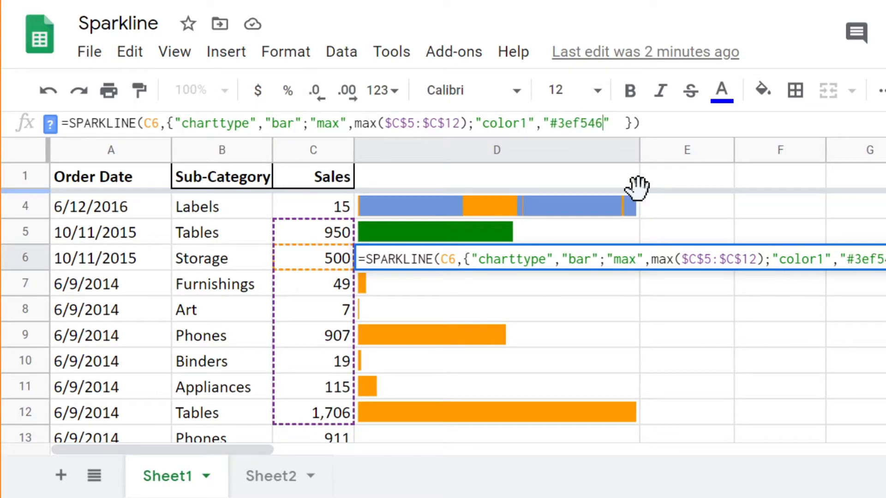
key("Return")
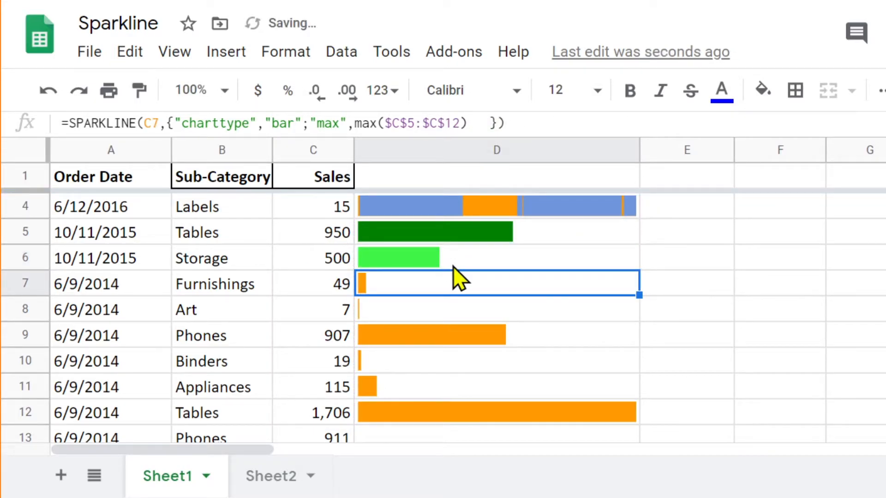
left_click(455, 266)
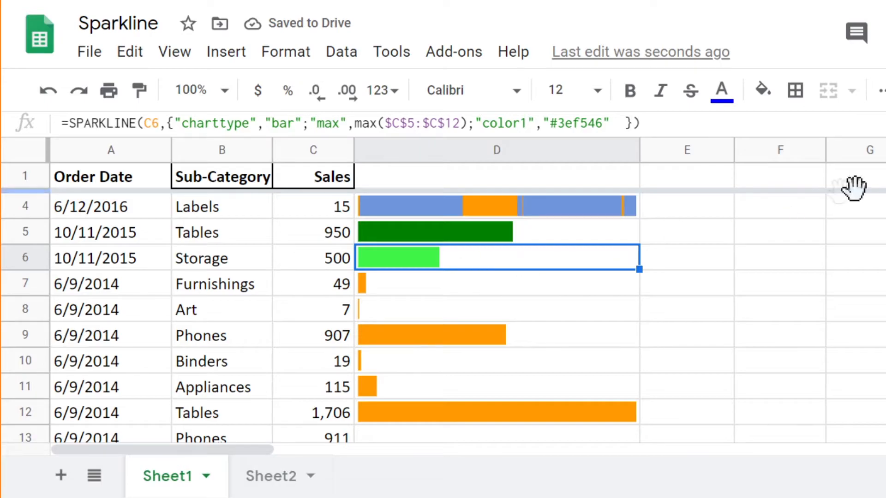
Step: Switch to Sheet2 and examine the project start, end and duration cells, the task list and the 100% weight column
left_click(787, 215)
left_click(420, 265)
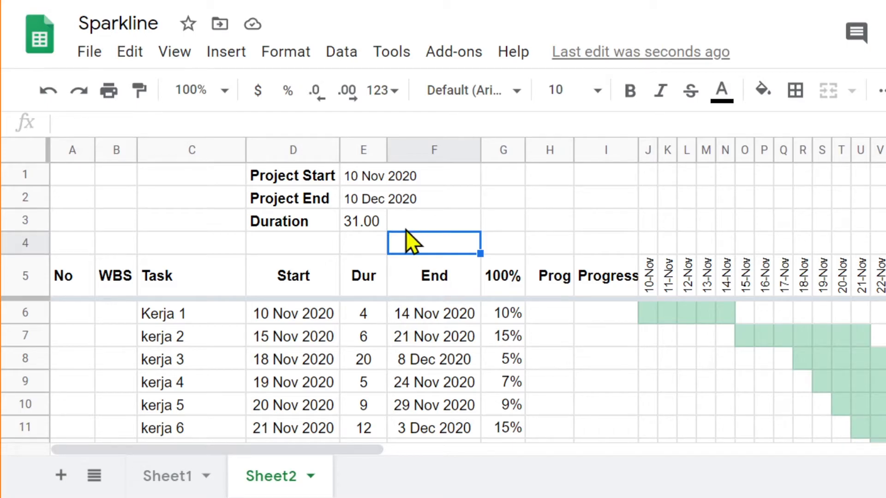
left_click(361, 183)
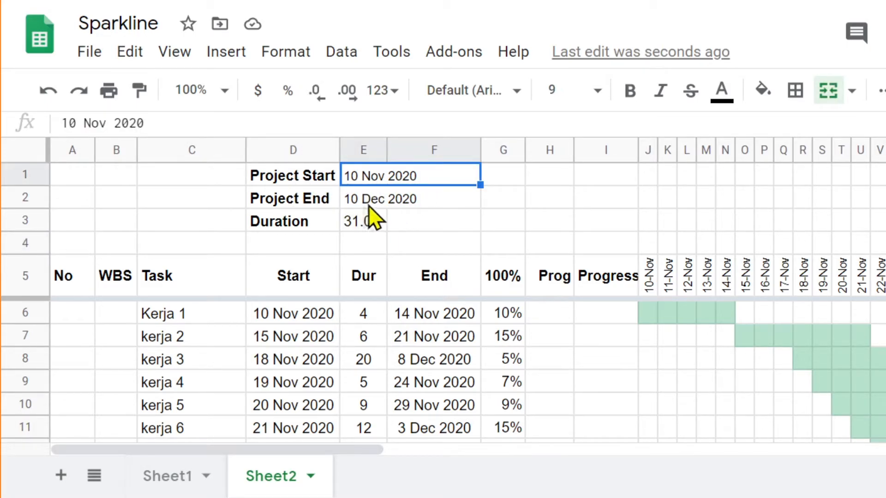
left_click(386, 206)
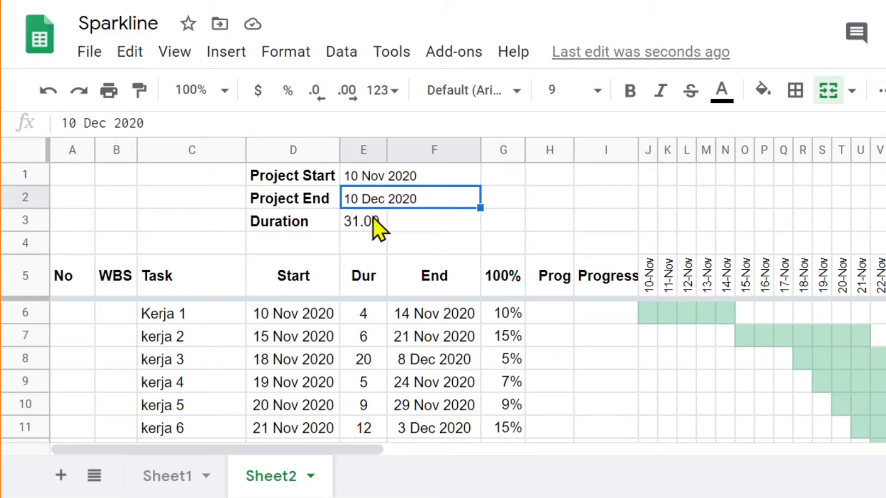
left_click(374, 226)
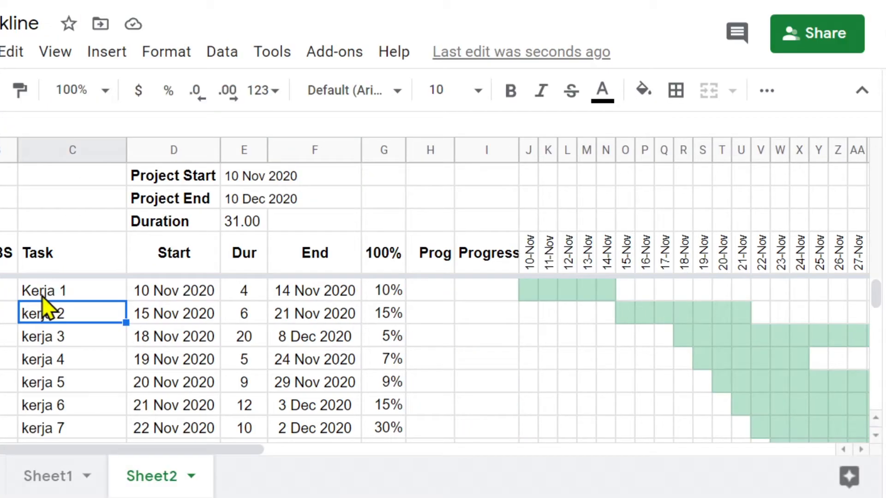
left_click(43, 295)
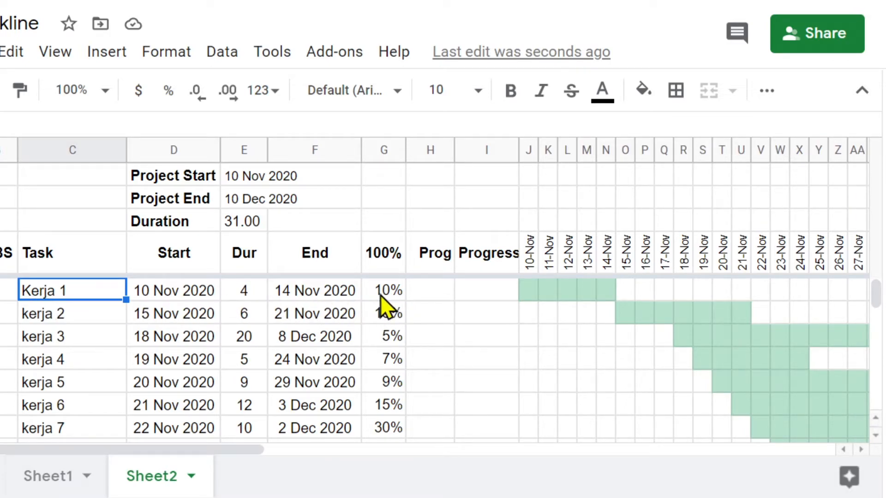
left_click(390, 262)
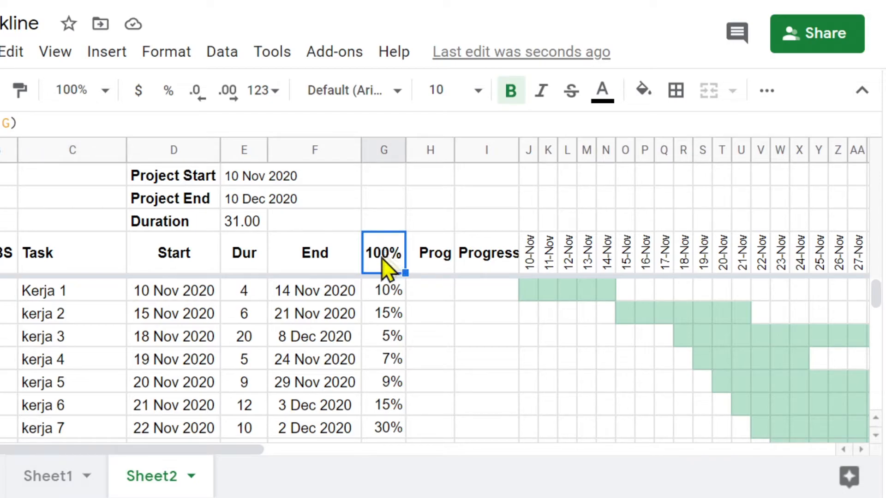
scroll(390, 316, "down", 3)
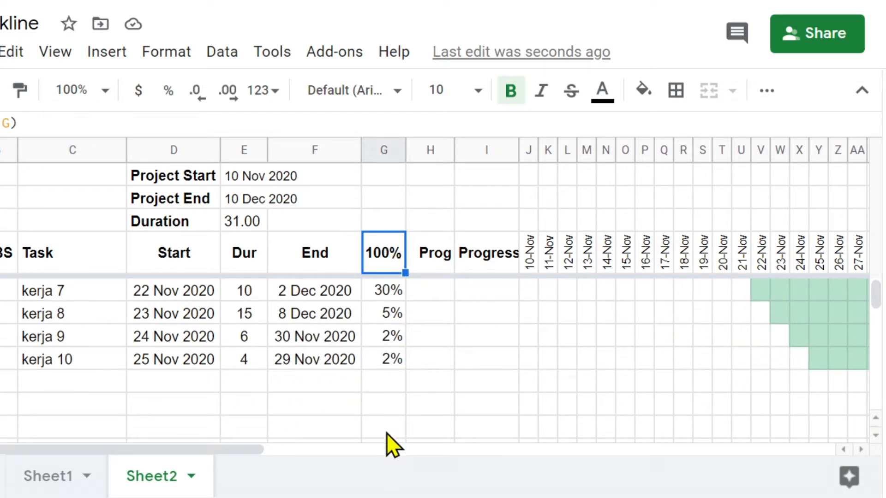
scroll(393, 382, "up", 3)
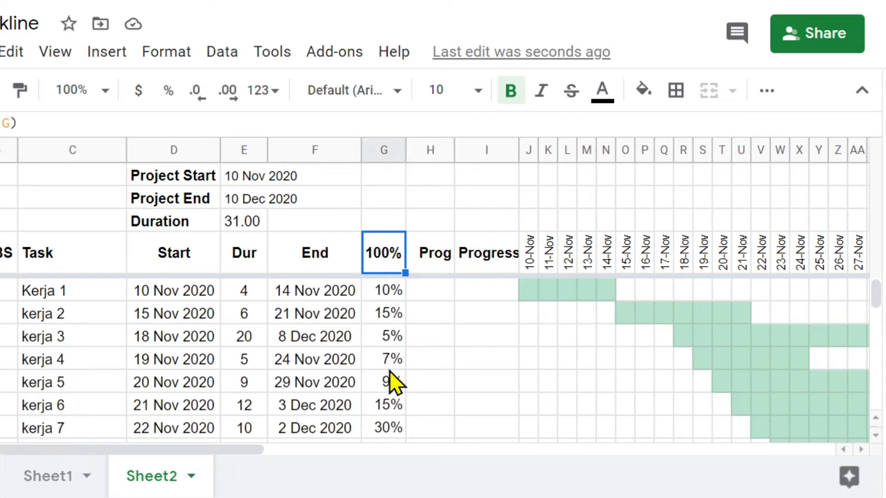
Step: Enter 10% as the Prog value for the task Kerja 1
left_click(436, 296)
type("10")
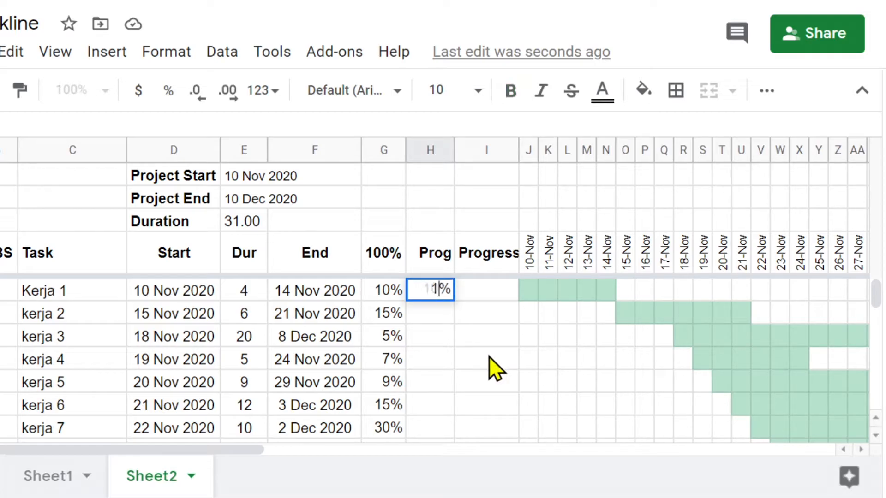
key("Return")
Step: Start a SPARKLINE formula in Kerja 1's Progress cell I5, with H5 as data and an empty pair of option braces
left_click(504, 296)
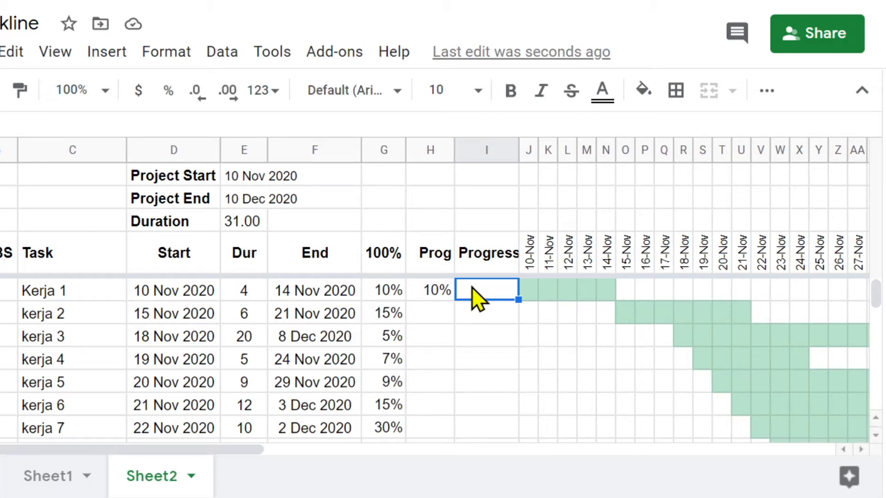
type("=")
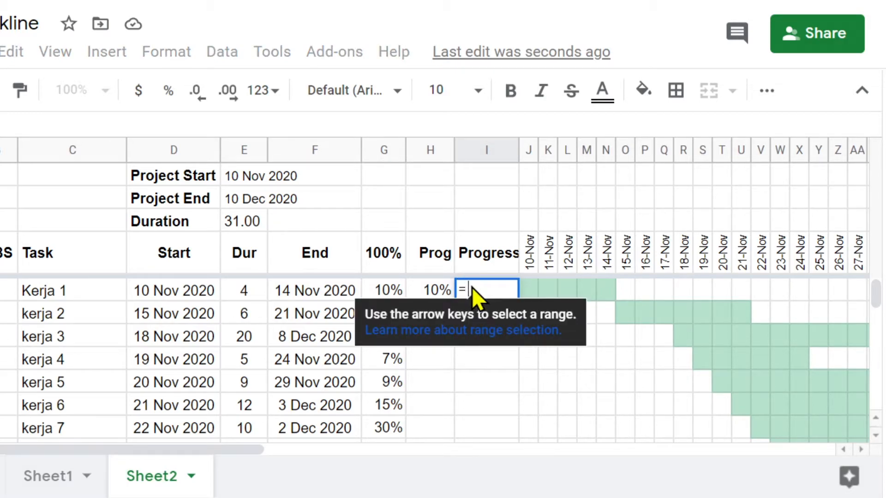
type("spark")
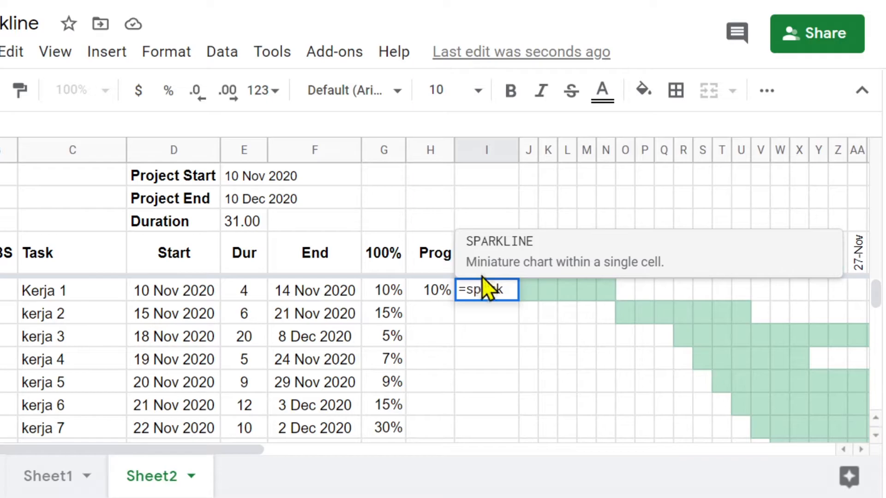
left_click(510, 253)
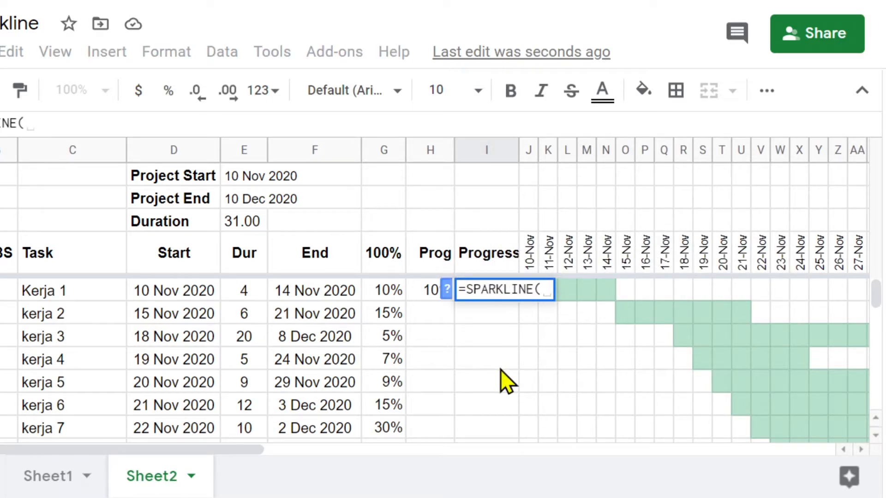
left_click(425, 296)
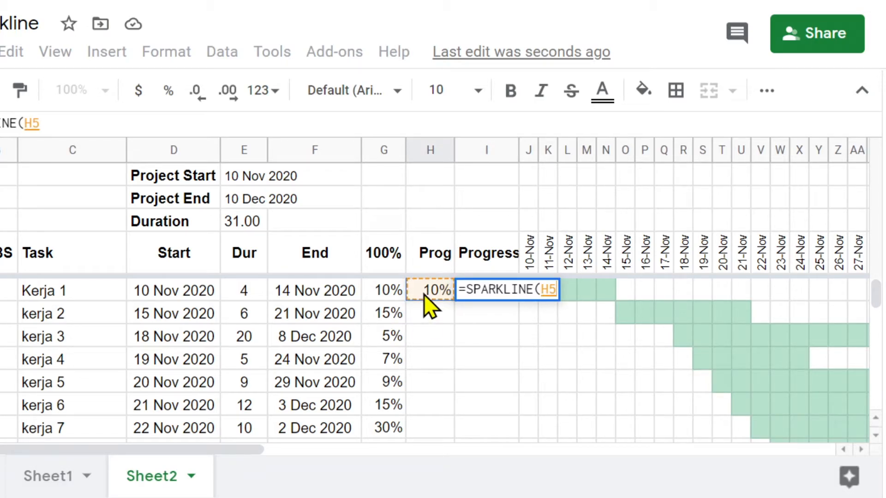
type(", ")
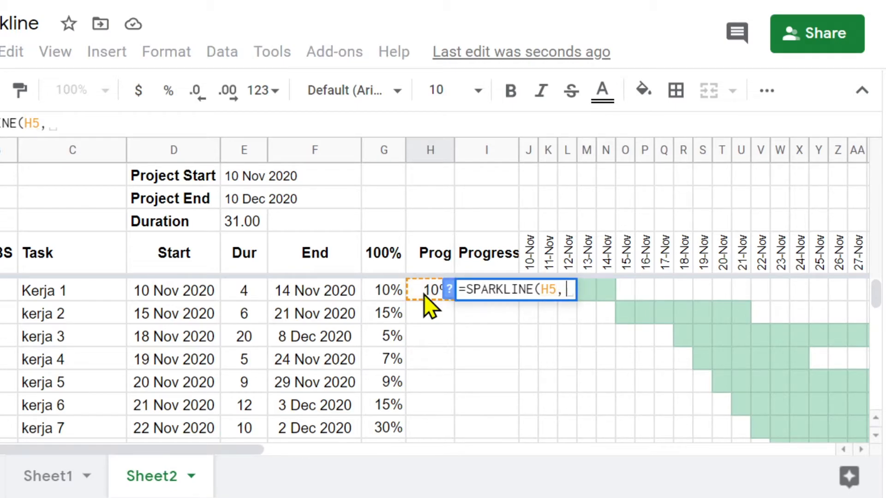
type("{}")
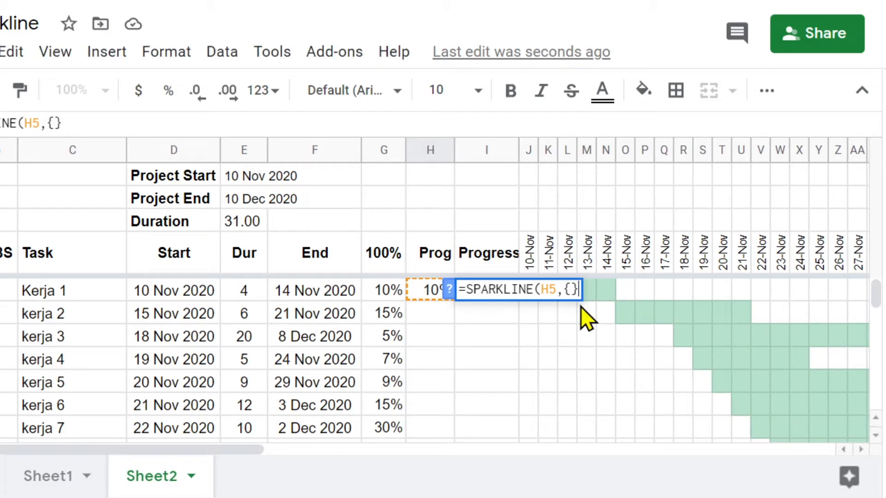
type(")")
left_click(571, 289)
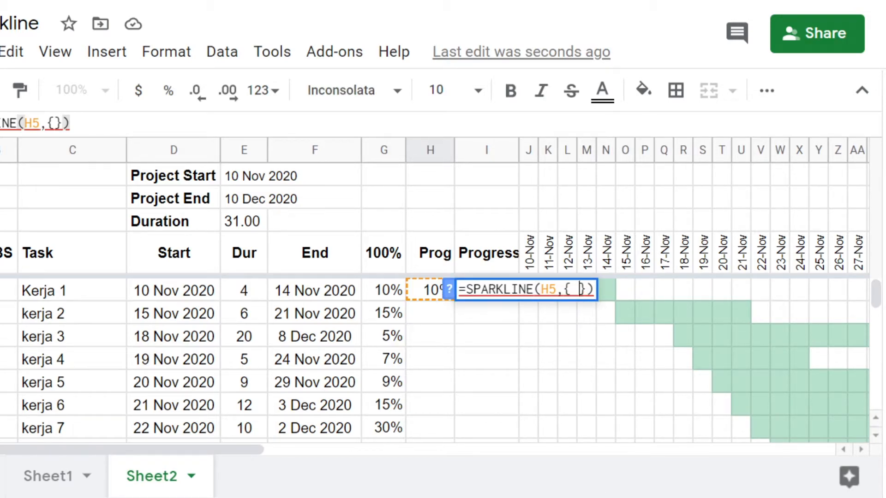
key("Left")
key("Left")
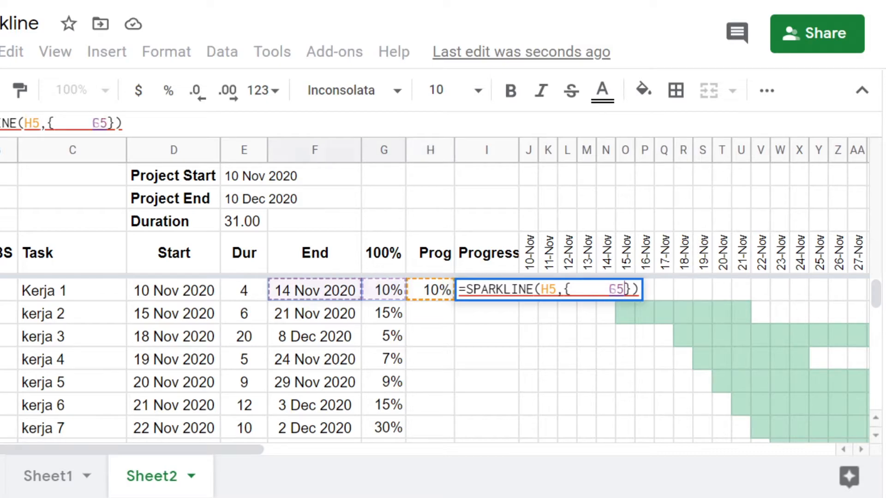
key("BackSpace")
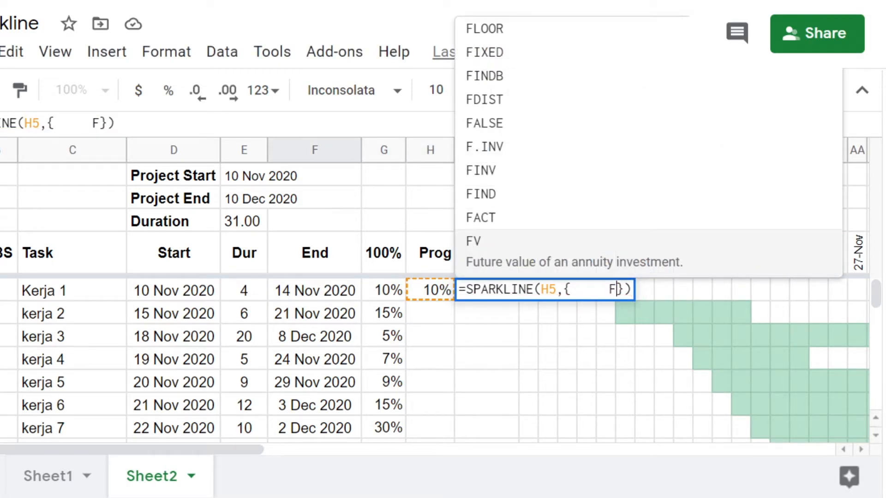
key("BackSpace")
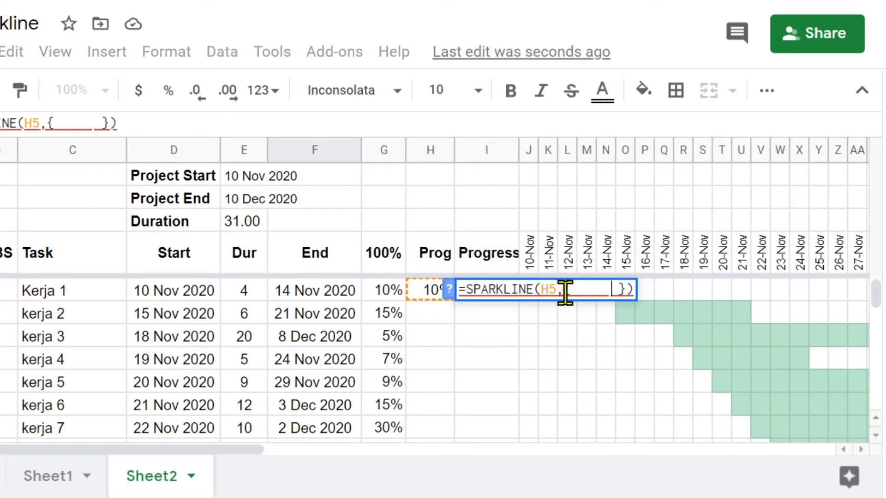
key("BackSpace")
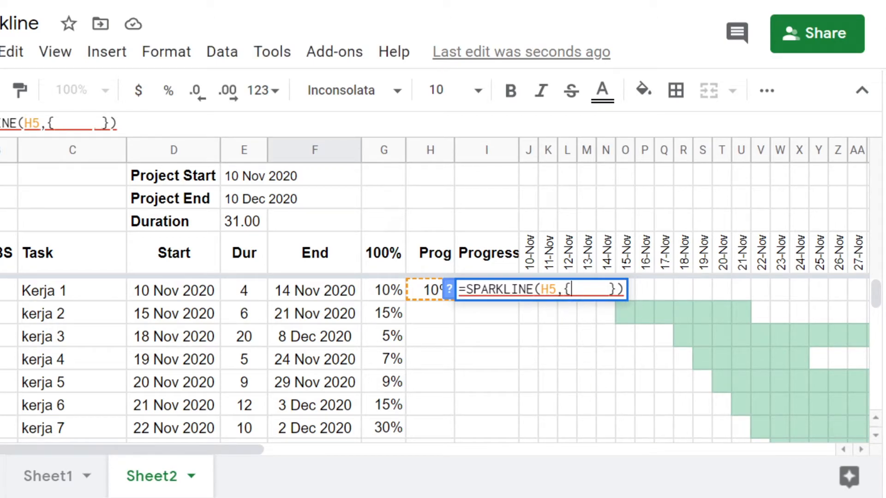
Step: Add the option "charttype","bar" inside the braces of I5's sparkline formula
type("\"\"")
key("Left")
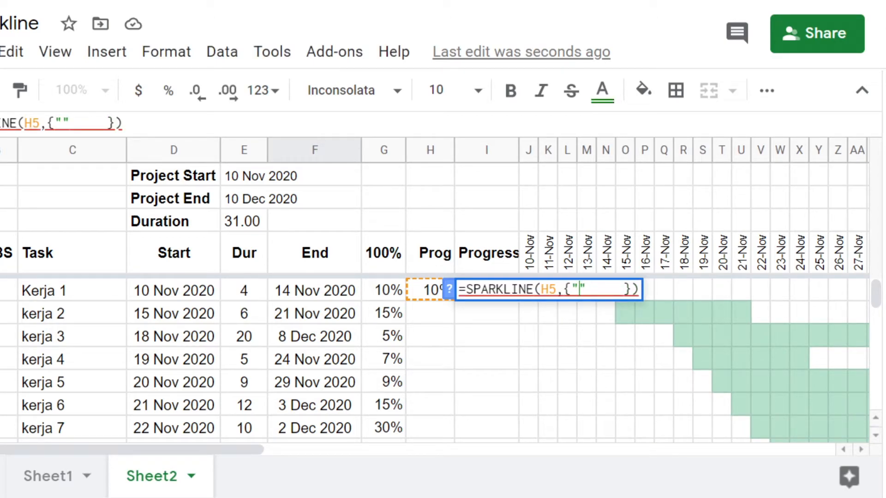
type("chart")
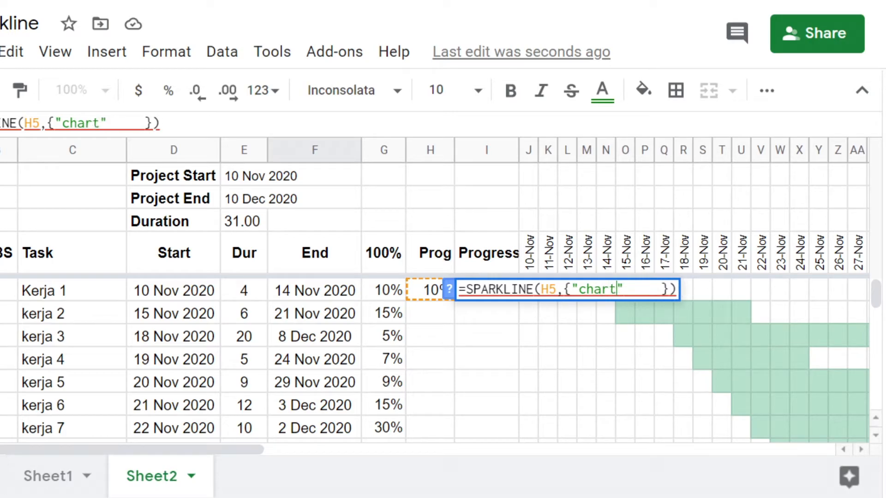
type("type")
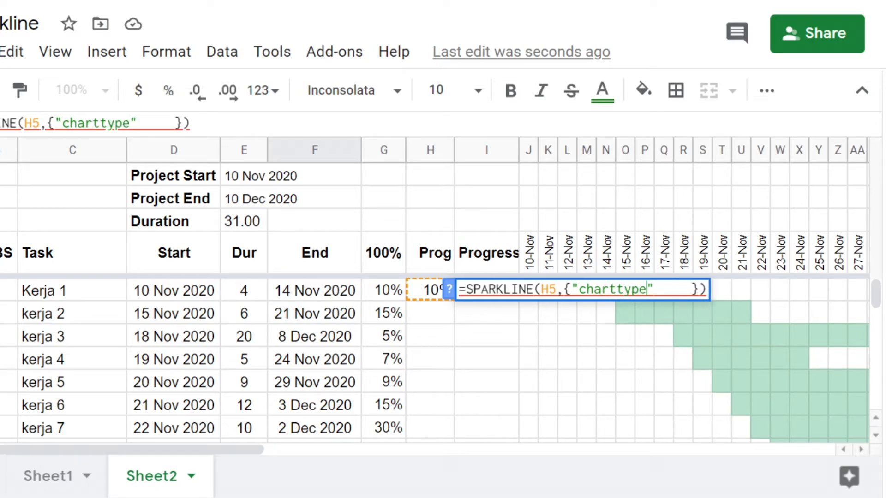
key("Right")
type(", ")
type("\"bar")
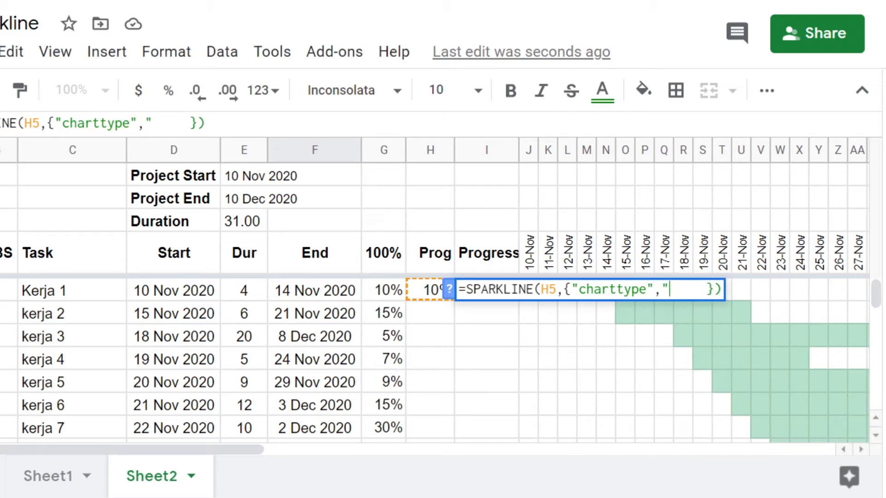
type("\"")
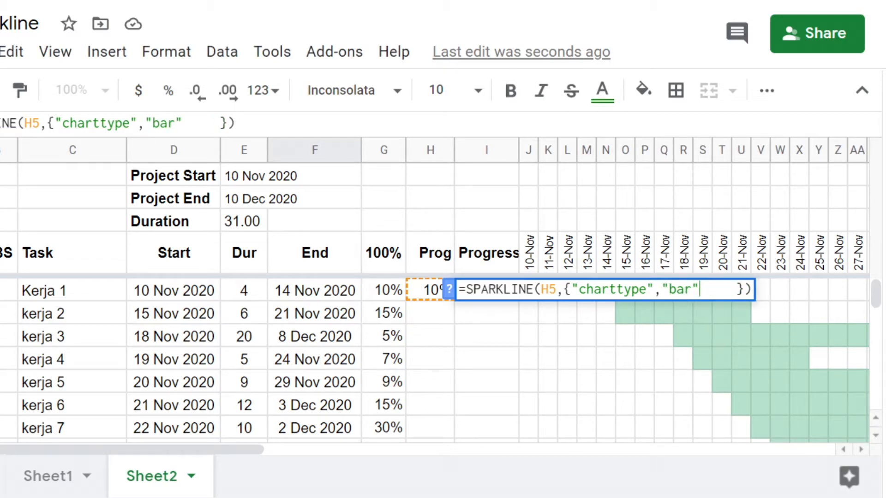
type("; ")
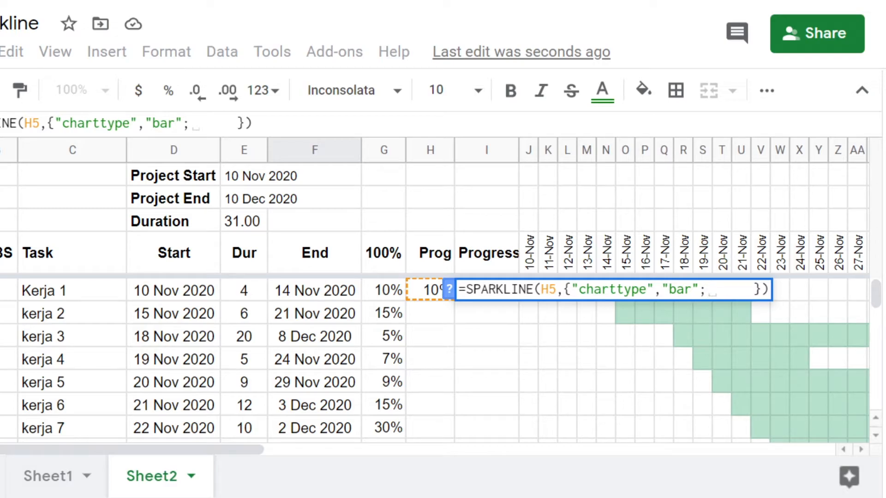
type("\"color1")
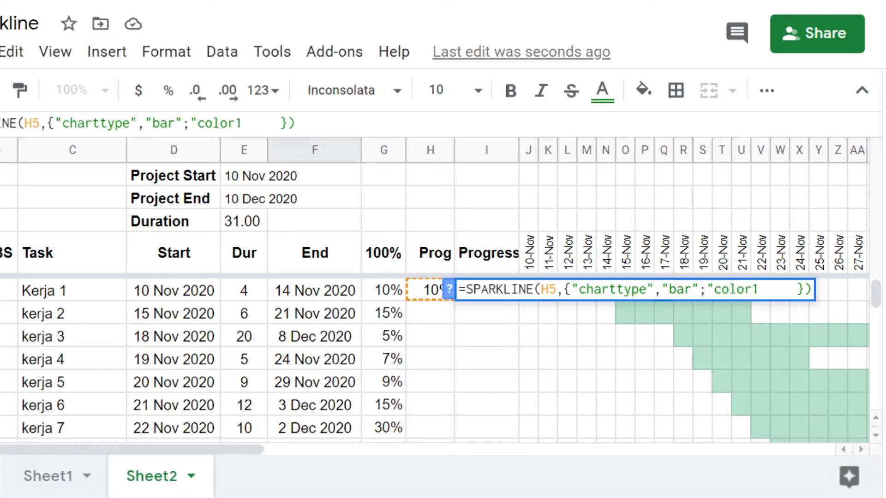
type("\"")
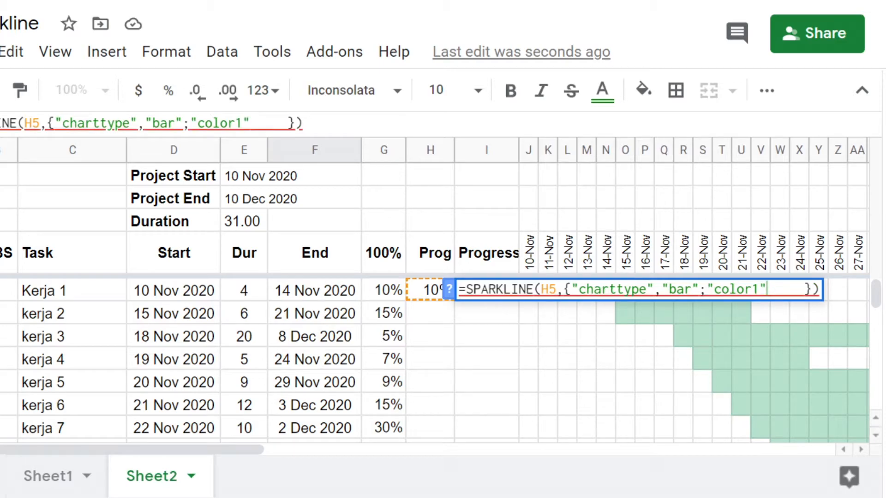
type(", ")
type("\"gree")
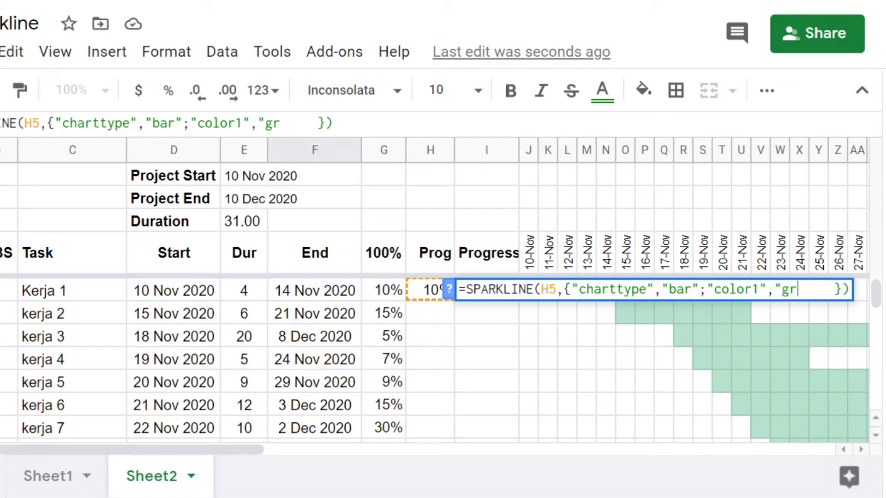
type("n")
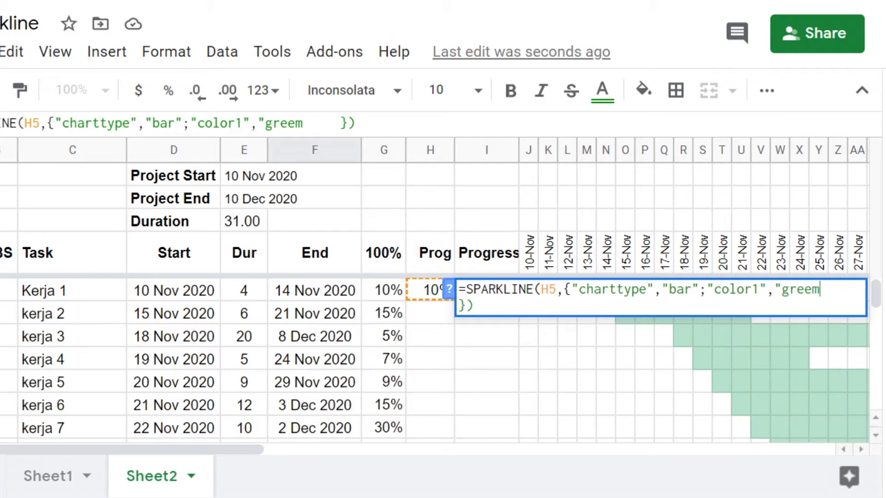
type("\"")
Step: Append the option "color1","green" after a semicolon in I5's sparkline formula and commit it
key("Return")
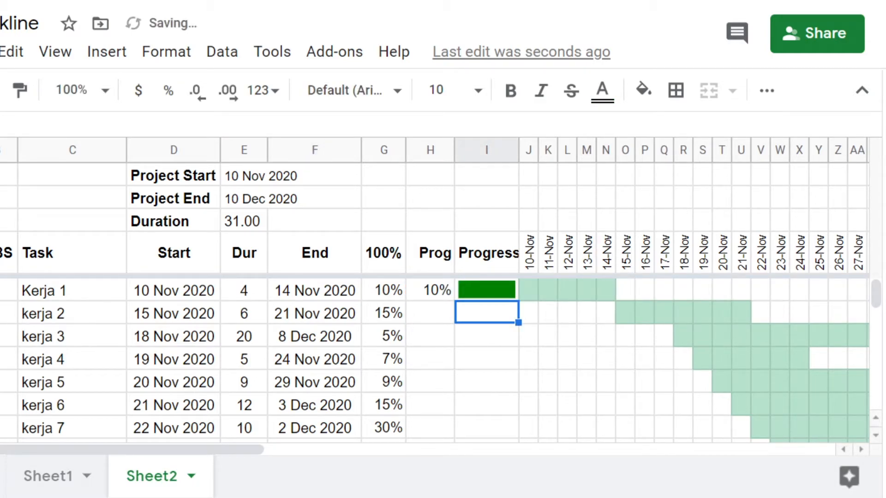
Step: Compare Kerja 1's weight in G5 and Prog value in H5 with the progress bar in I5
left_click(494, 293)
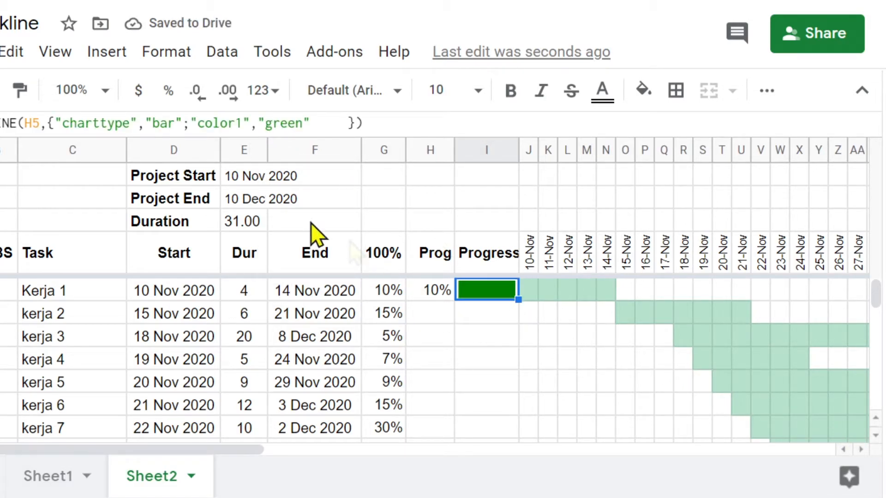
left_click(436, 293)
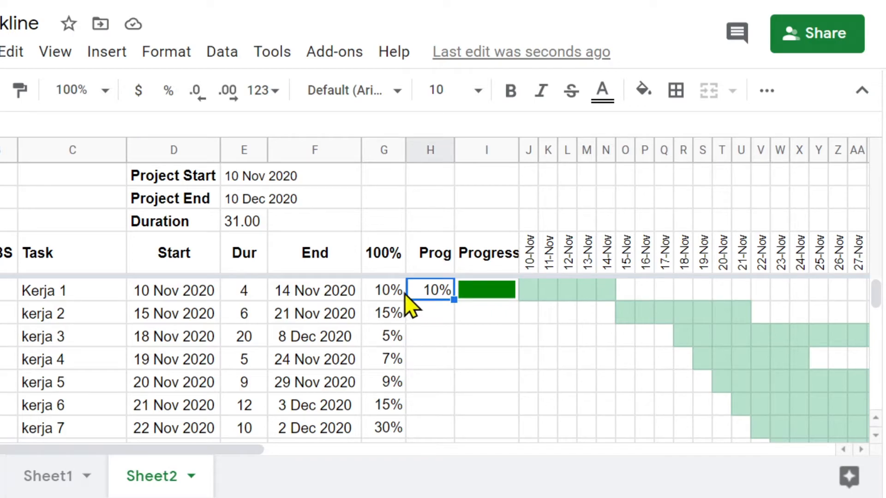
left_click(389, 292)
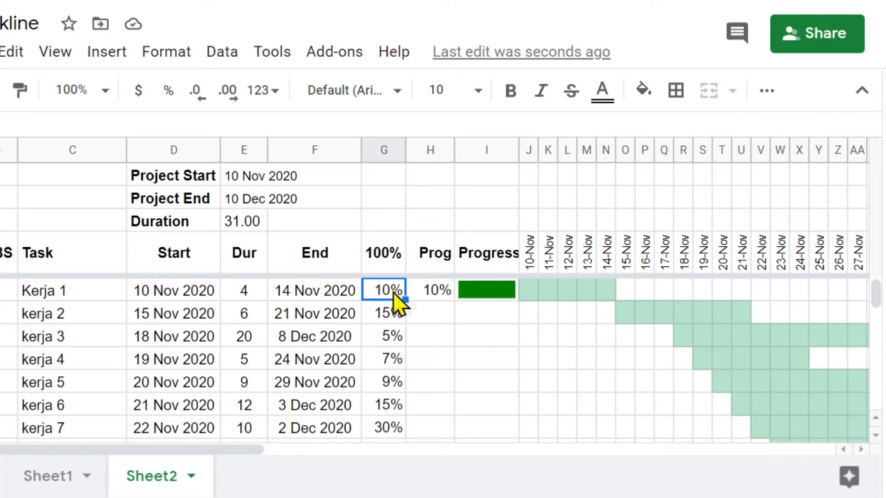
left_click(484, 297)
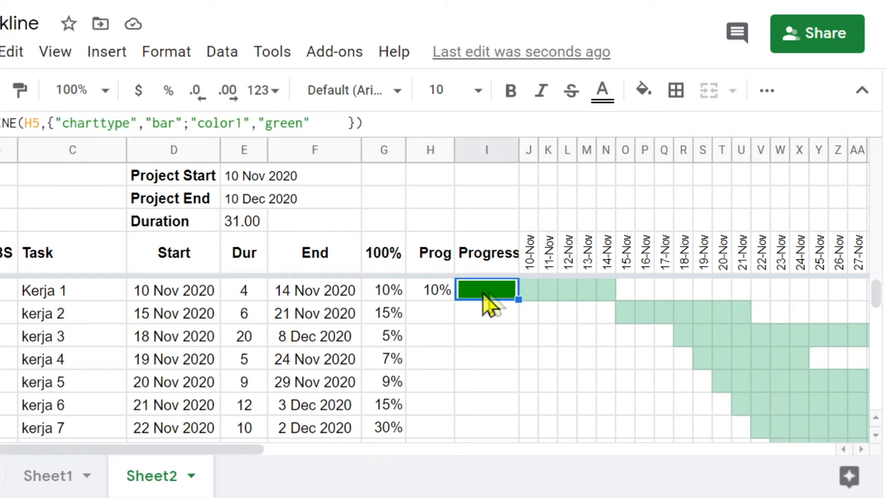
left_click(442, 300)
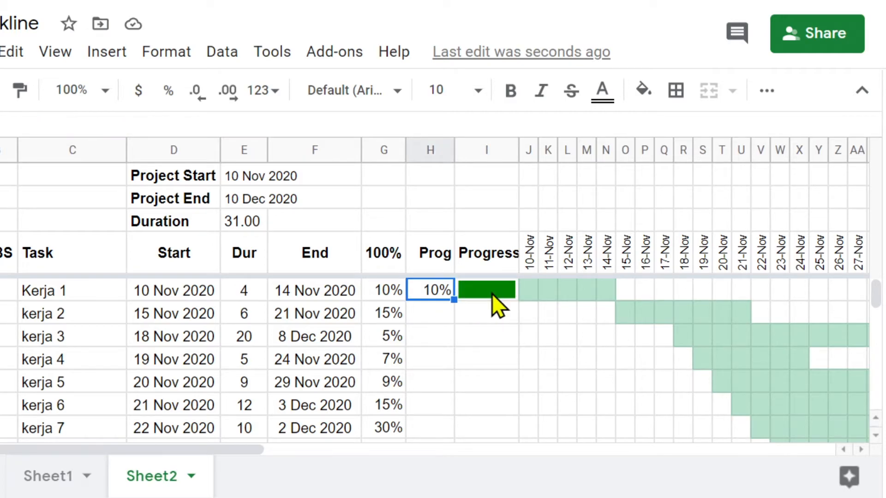
Step: Begin wrapping Kerja 1's sparkline formula in I5 in an IF function with the condition H5=G5
left_click(497, 305)
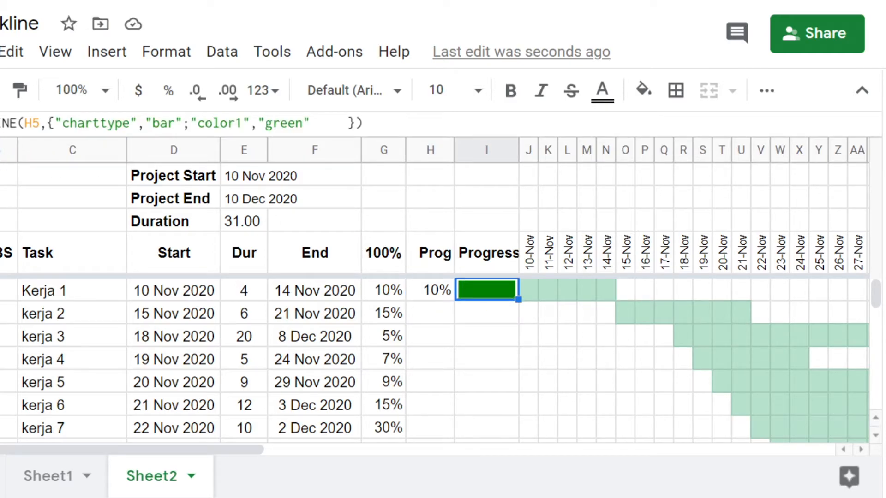
key("Return")
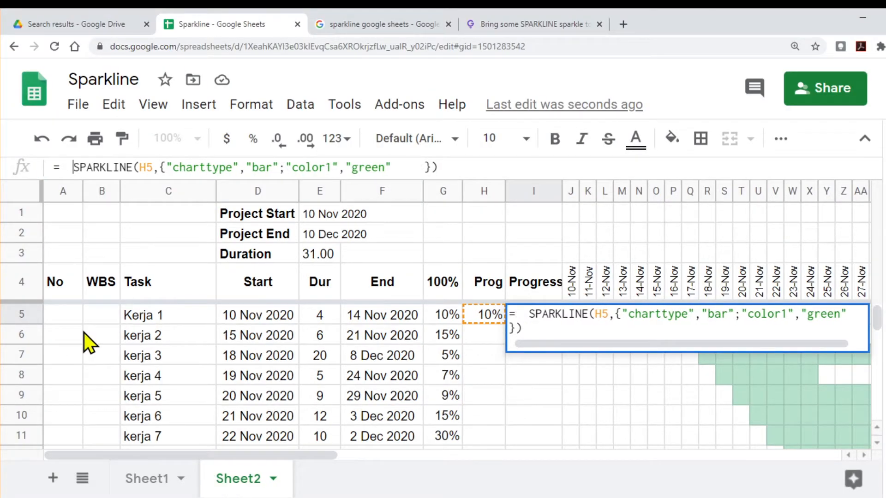
key("Left")
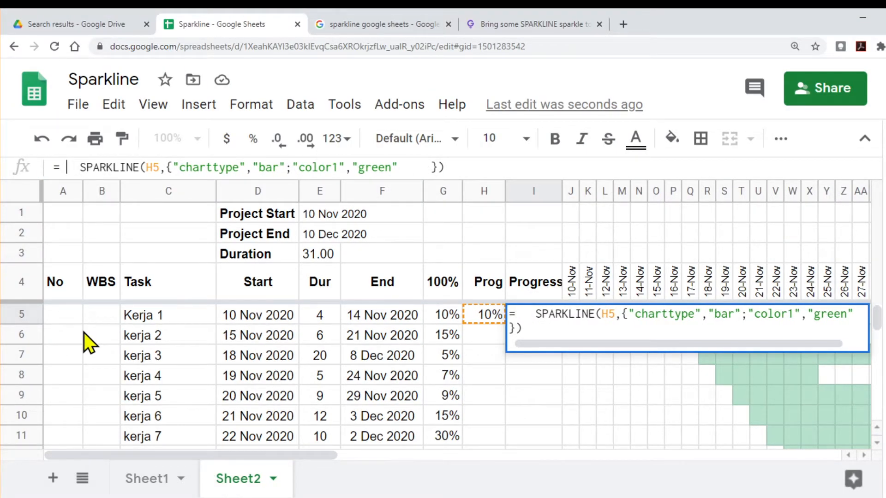
type("if")
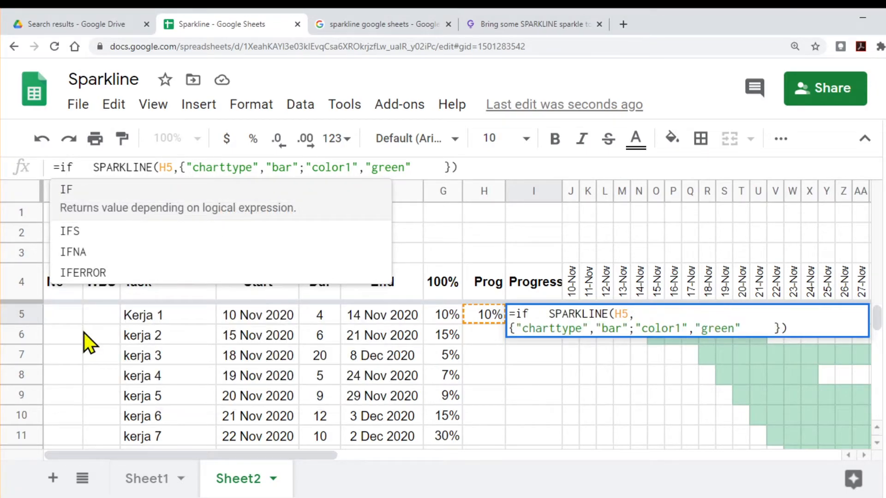
type("(")
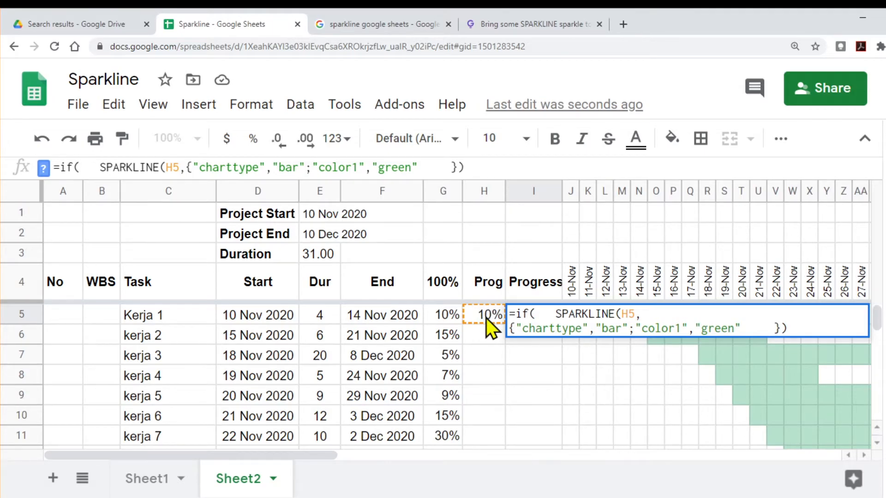
type("h5=")
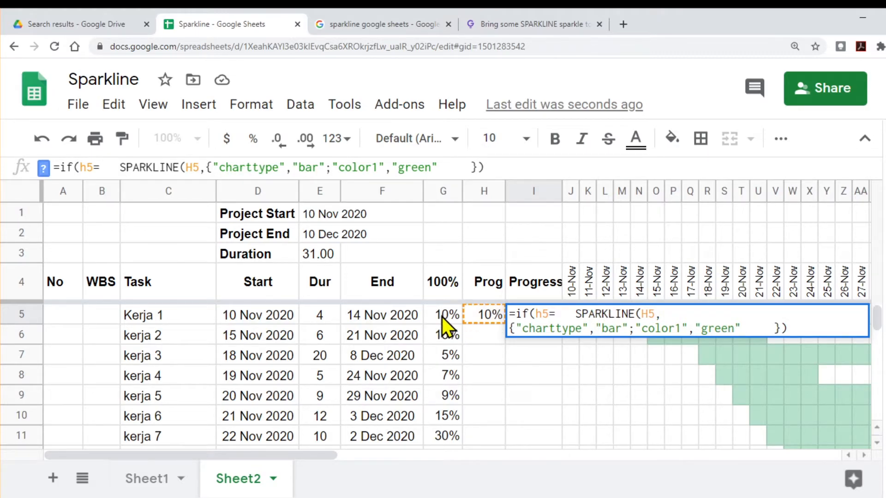
type("g5,")
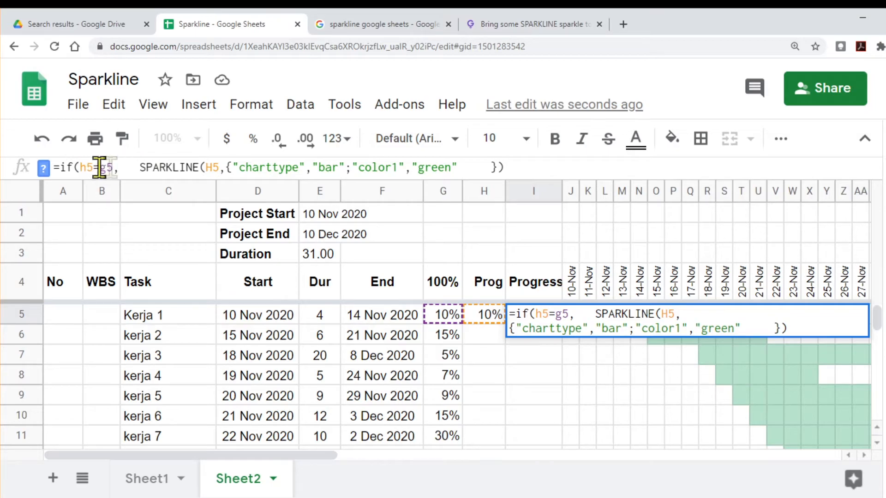
Step: Add an empty string "" as the IF's false result in I5, close the function and commit the formula
left_click(507, 167)
type(", \"\"")
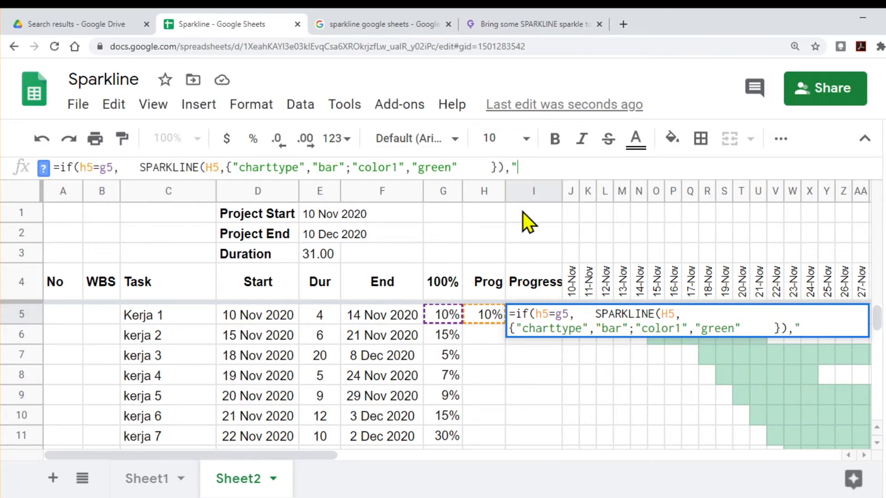
type(")")
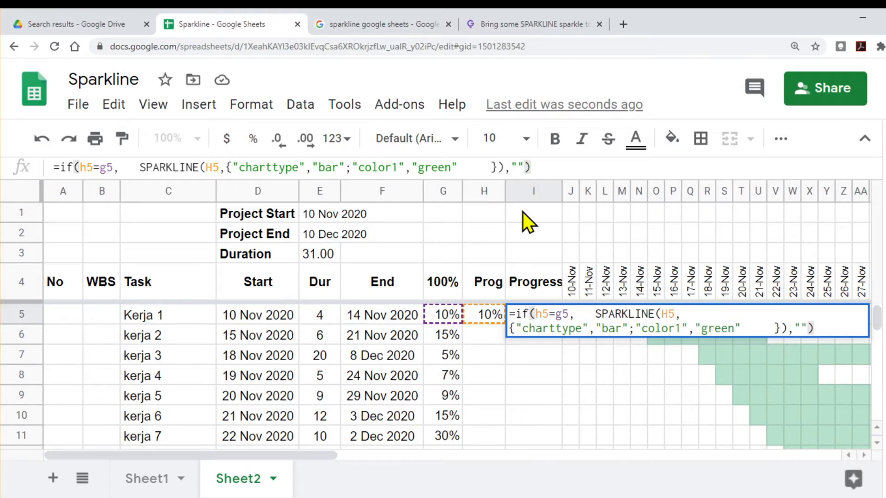
key("Return")
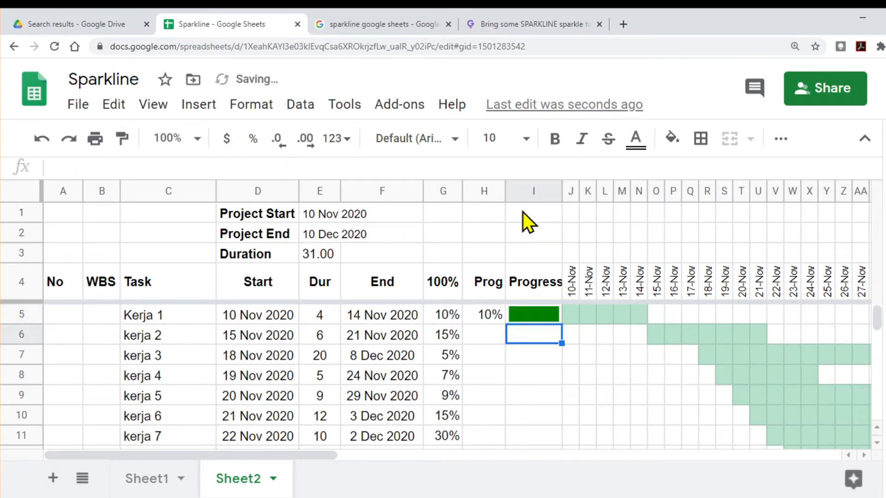
Step: Test I5's IF formula by setting Kerja 1's Prog in H5 to 5%, and return it to 10%
left_click(487, 318)
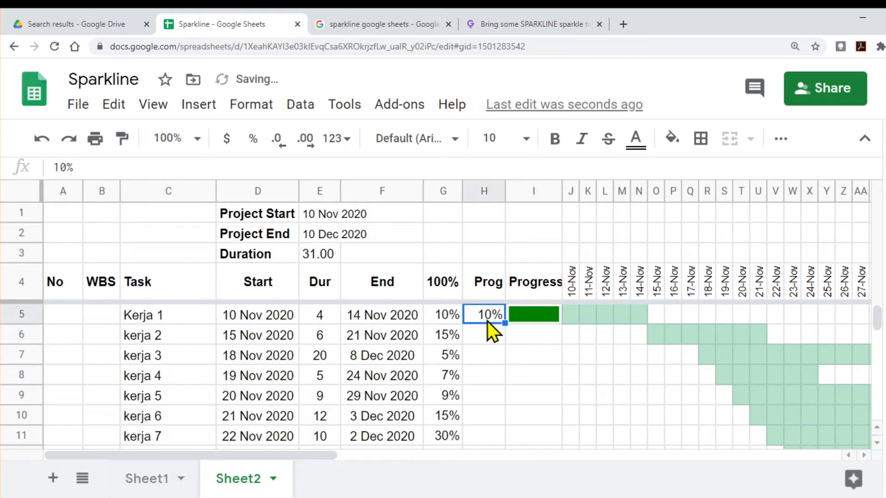
type("5%")
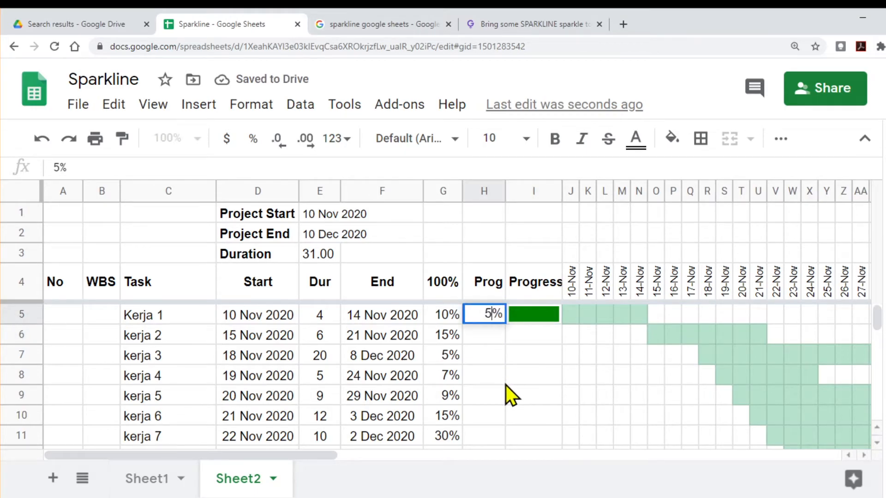
key("Tab")
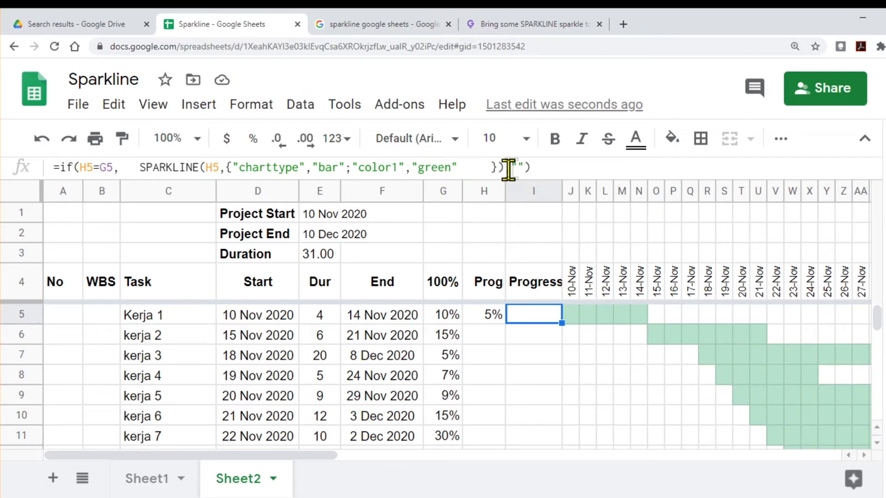
left_click(488, 318)
type("10")
key("Return")
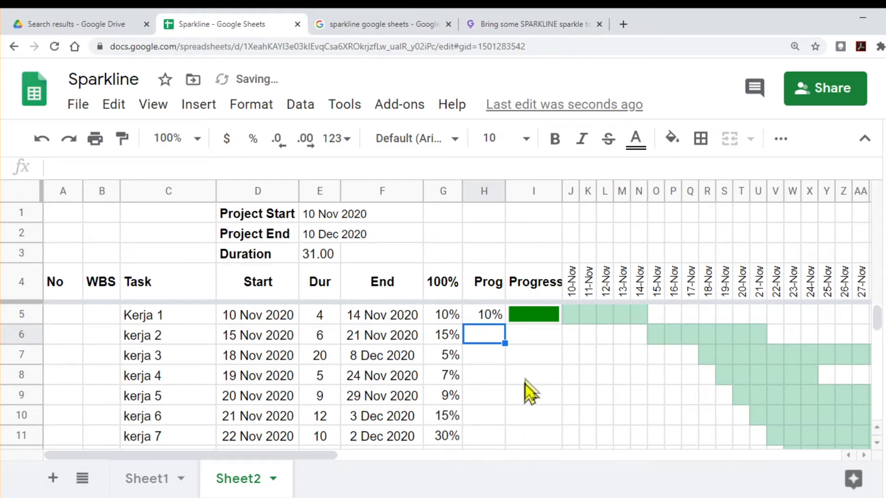
Step: Enter 7% as kerja 2's Prog value in H6 and check it against the task's end date in F6
scroll(410, 334, "right", 2)
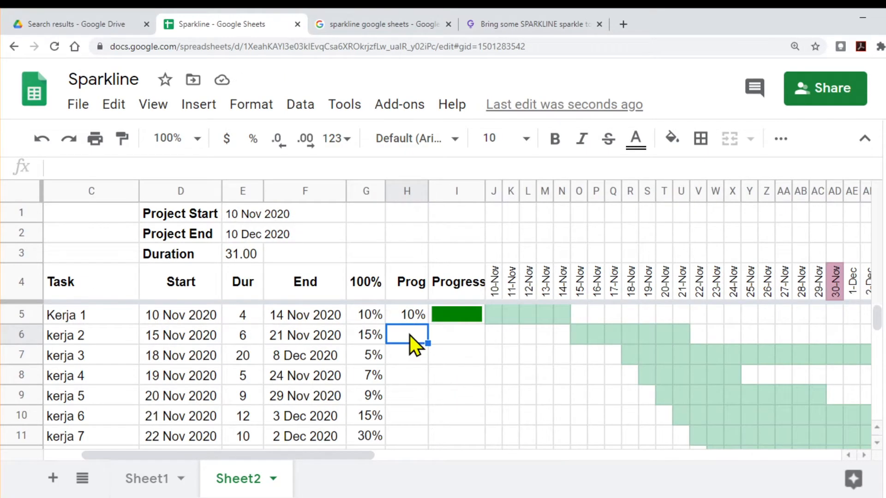
type("7")
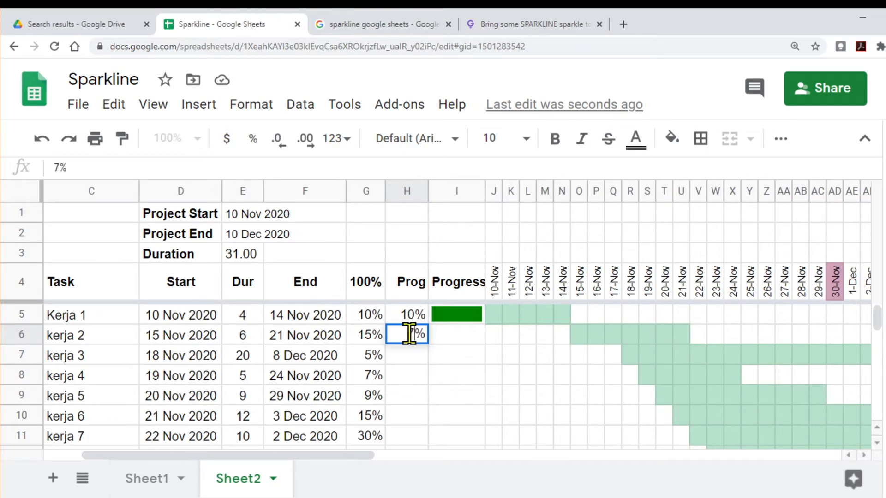
key("Return")
left_click(407, 337)
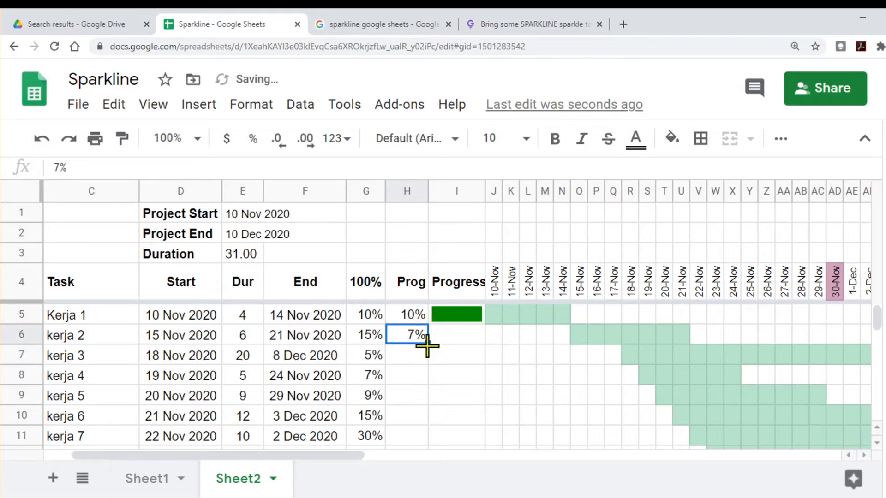
left_click(297, 341)
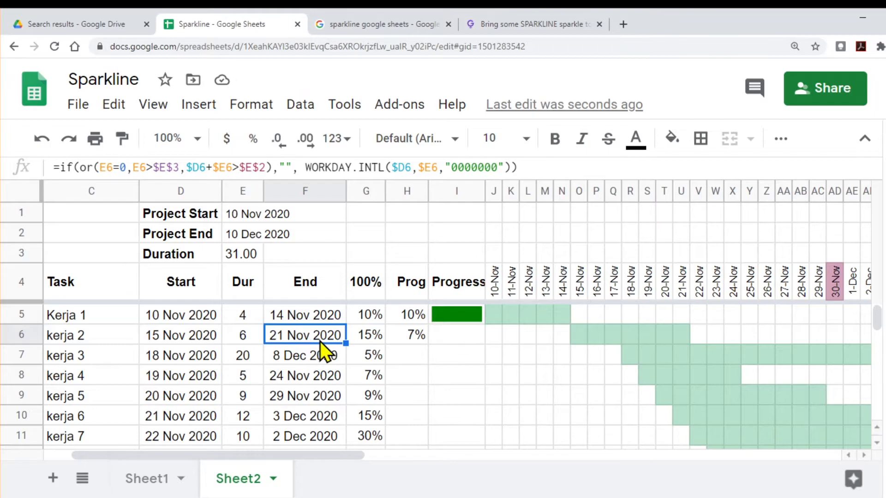
Step: Copy I5's IF sparkline formula into kerja 2's Progress cell I6 and change its condition to H6>G6
left_click(463, 336)
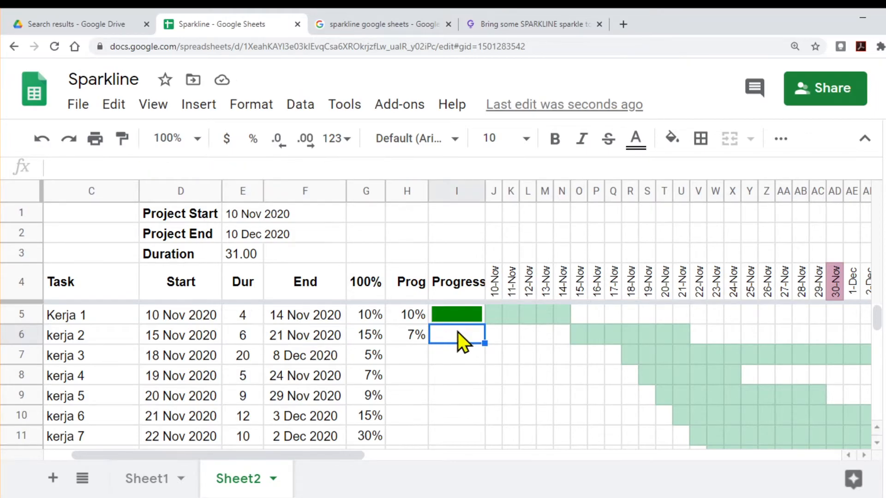
left_click(92, 167)
type("=if(H6=G6,   SPARKLINE(H6,{\"charttype\",\"bar\";\"color1\",\"green\"     }),\"\")")
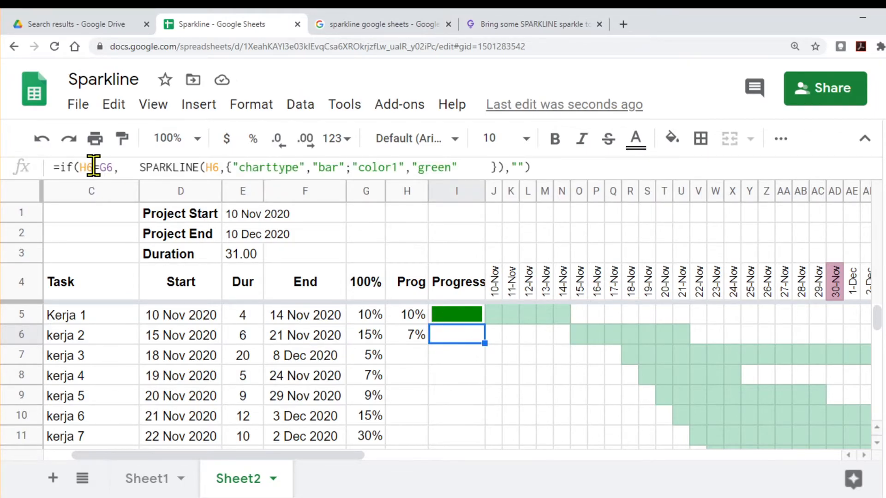
left_click(94, 167)
key("Delete")
type(">")
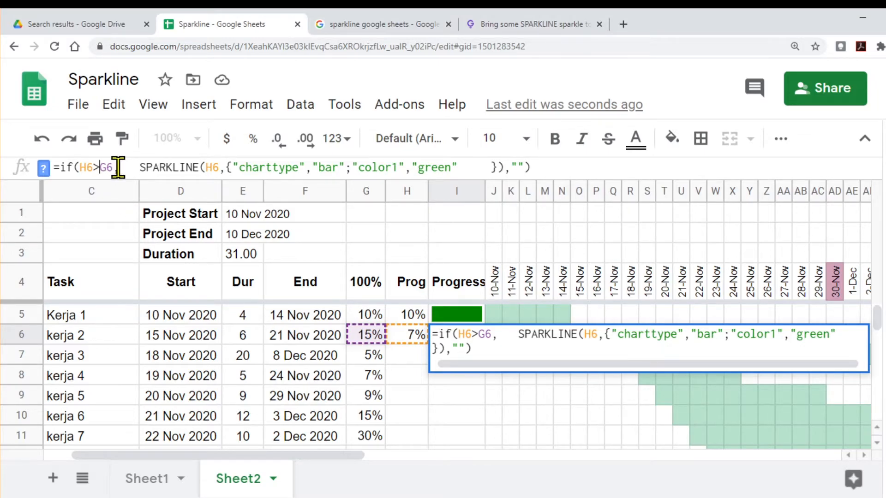
Step: Open an AND function around H6>G6 in I6's formula and insert a comma for a second condition
left_click(78, 166)
type("and")
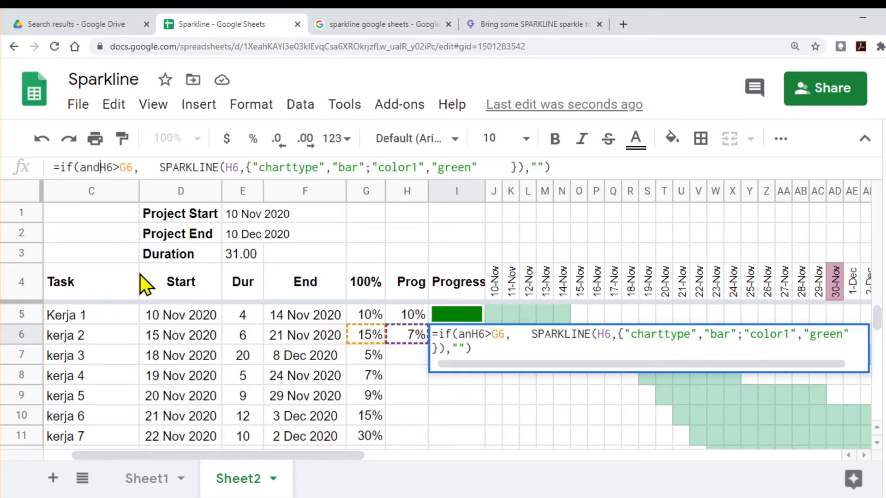
type("(")
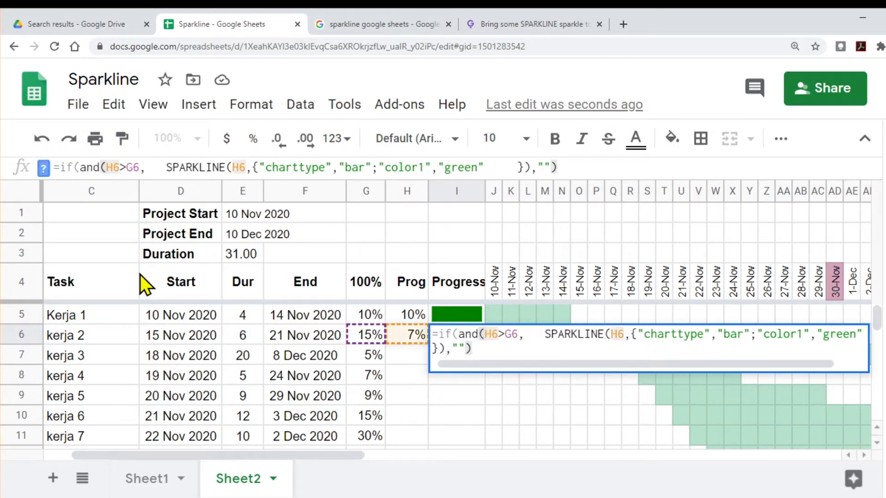
left_click(141, 167)
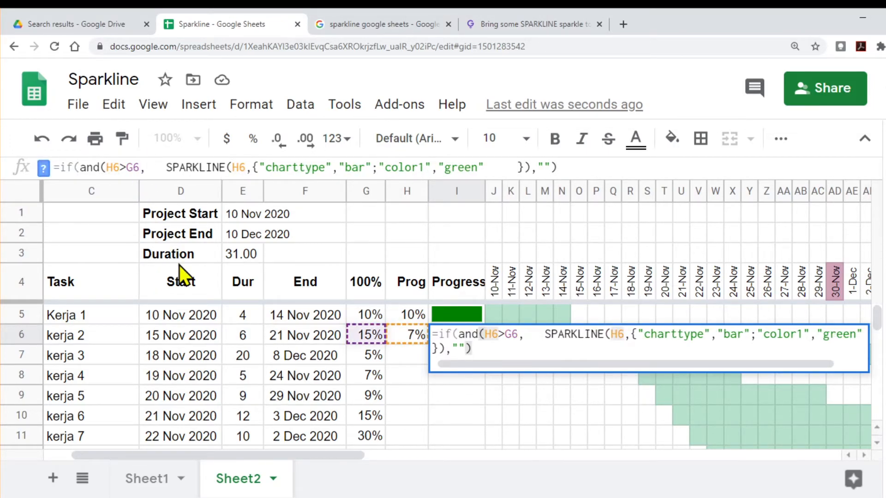
type(",")
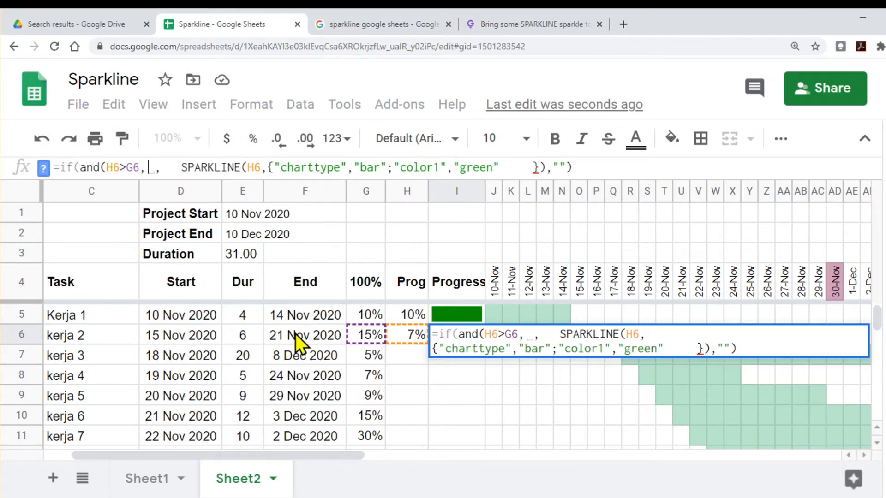
Step: Add F6<today() as the AND's second condition in I6, close the AND function and commit the formula
type("f6")
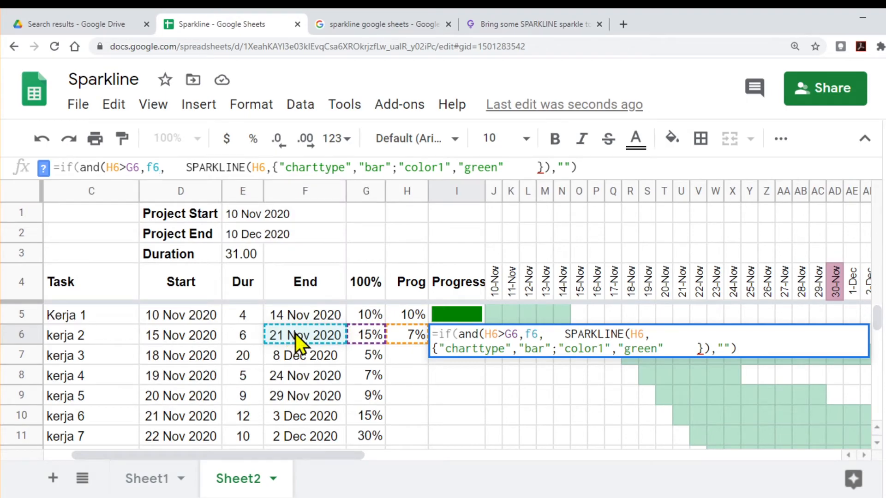
type("<")
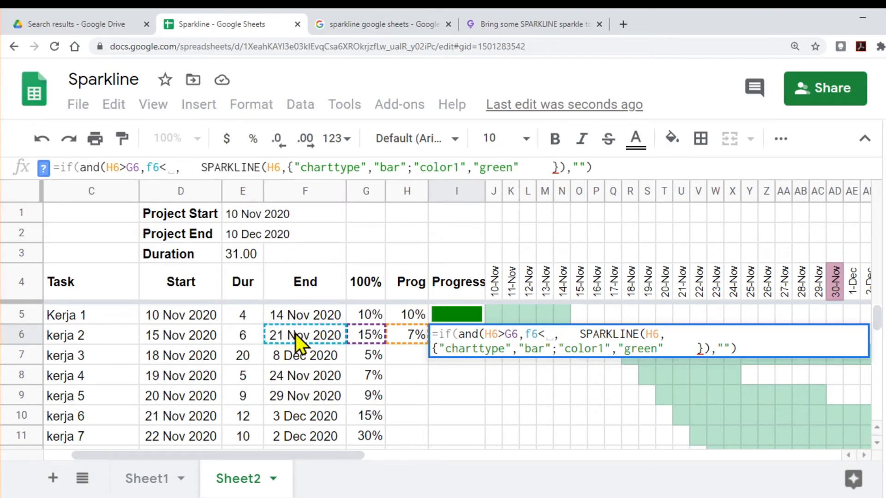
type("to")
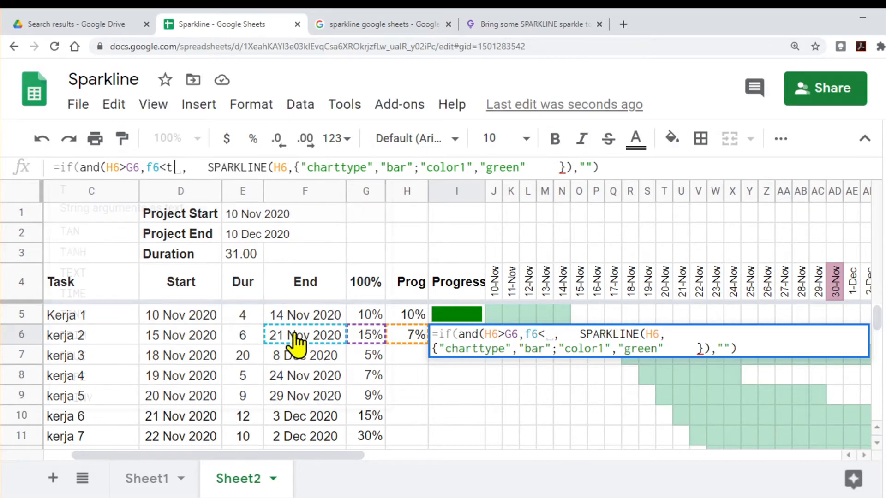
type("day(")
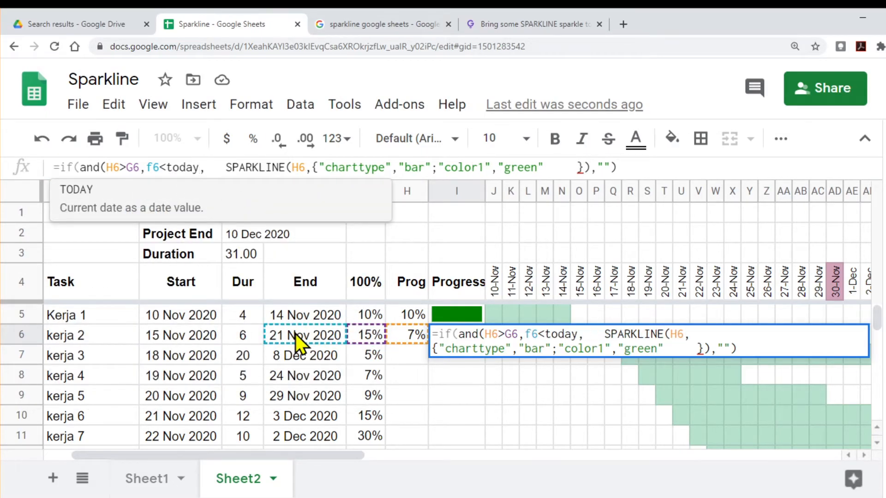
type(")")
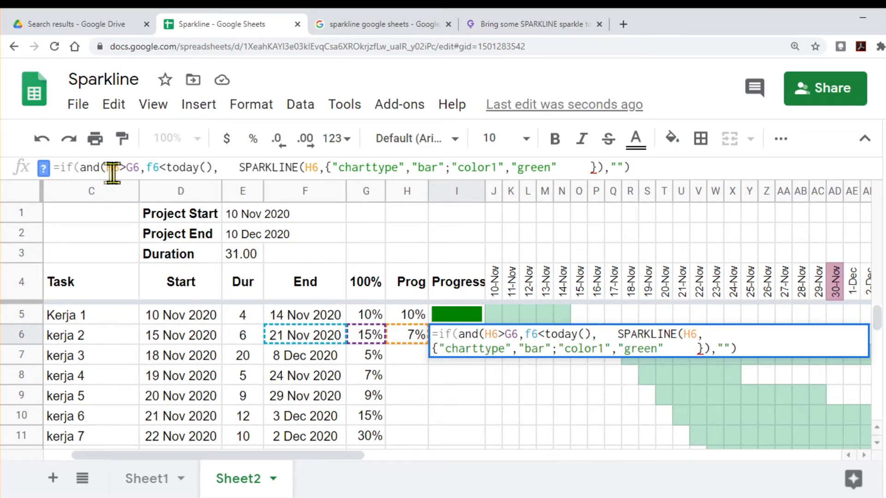
left_click(215, 171)
type(")")
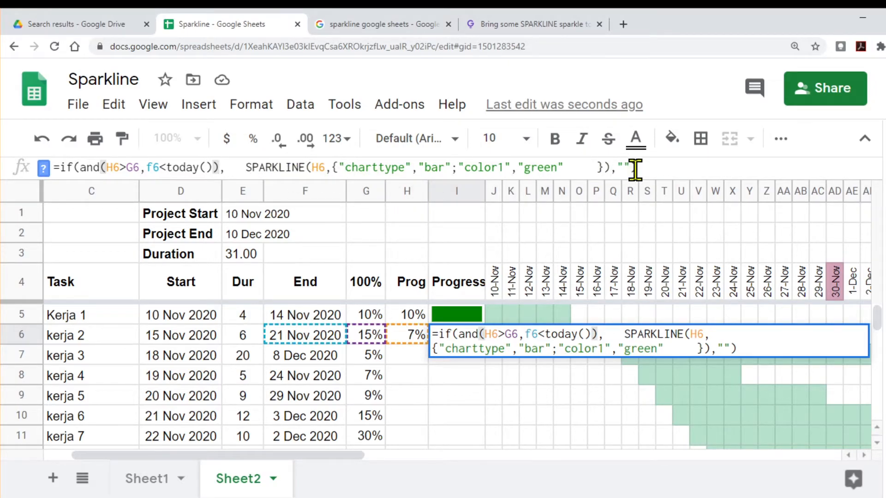
key("Return")
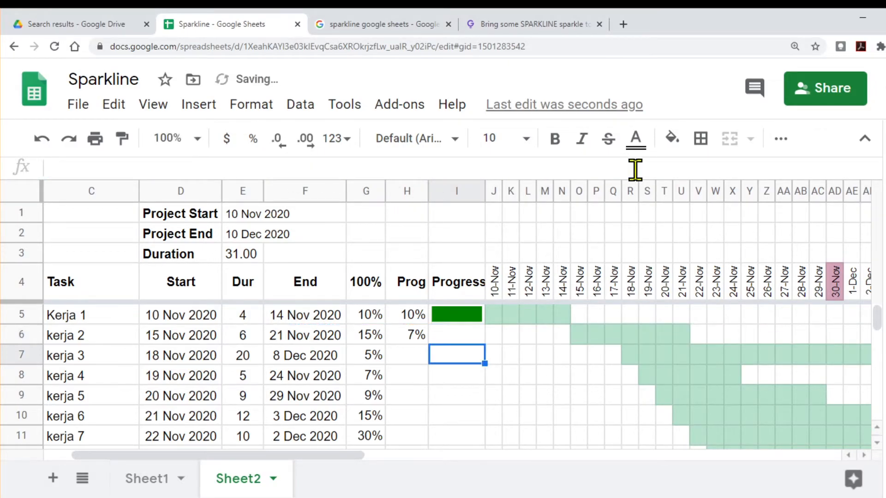
Step: Replace the "color1" value in I6's sparkline formula with "red"
left_click(463, 339)
left_click_drag(524, 167, 557, 168)
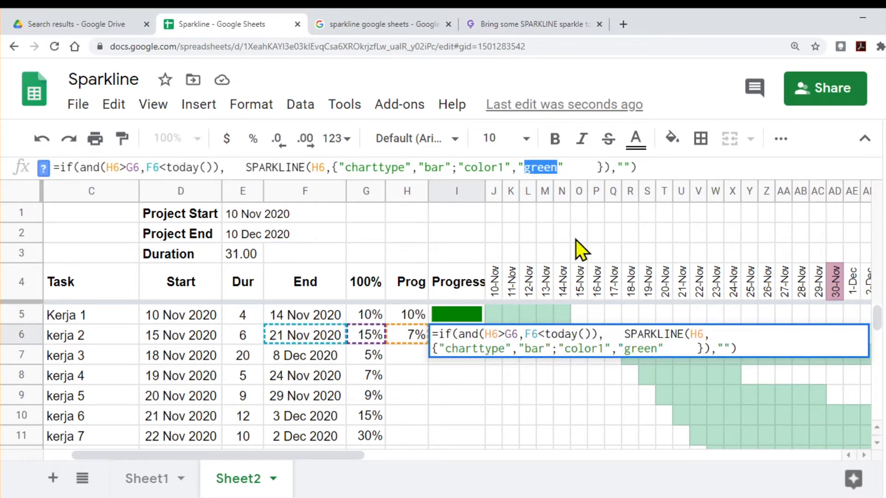
type("red")
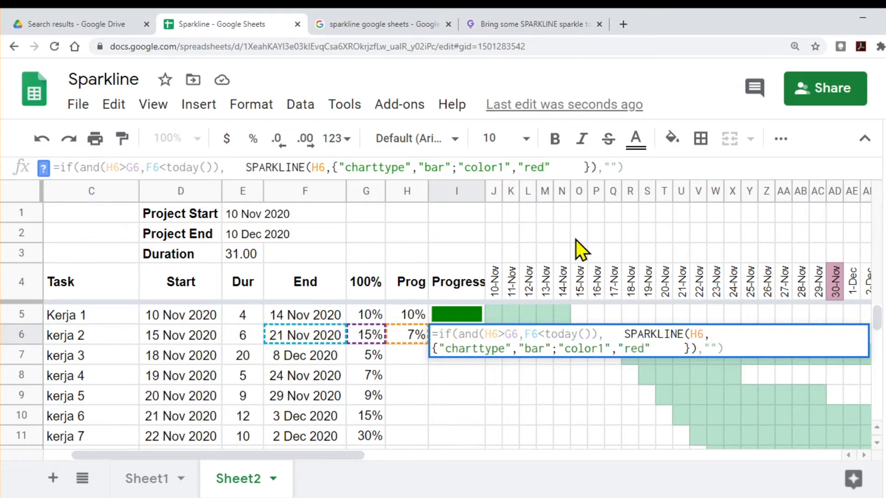
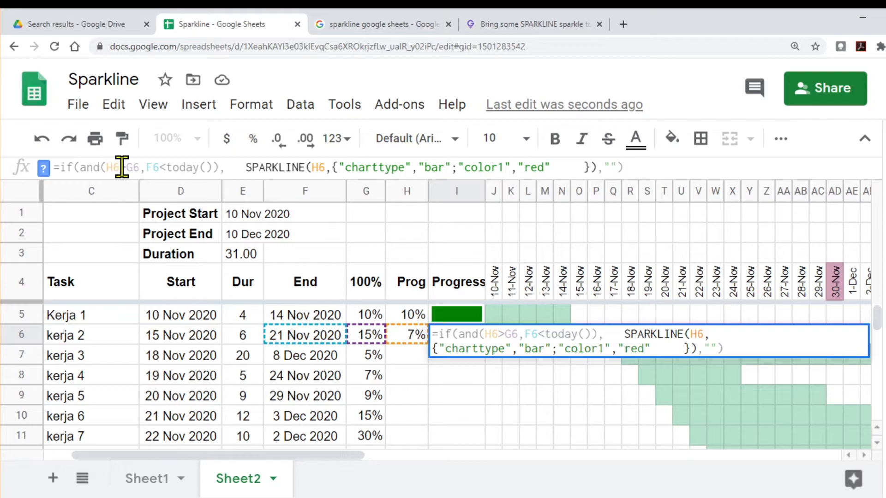
Step: Change the first AND condition in I6's formula to H6<G6 and commit it
left_click(120, 167)
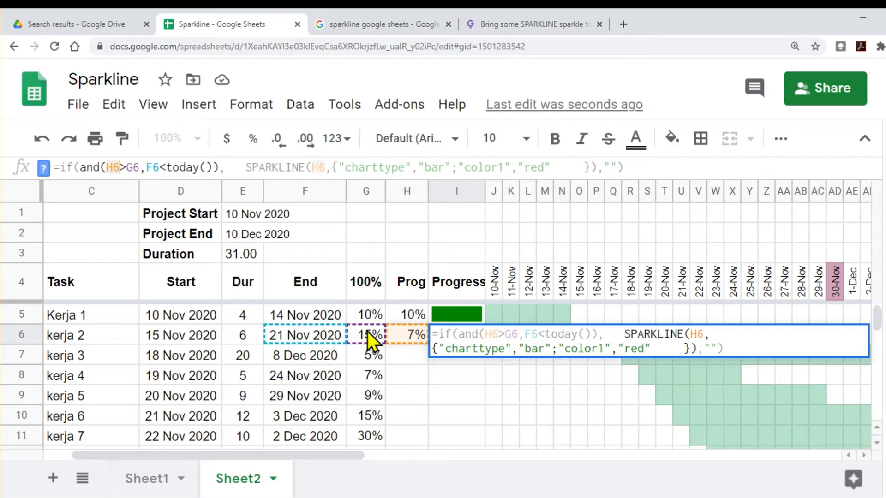
type("<")
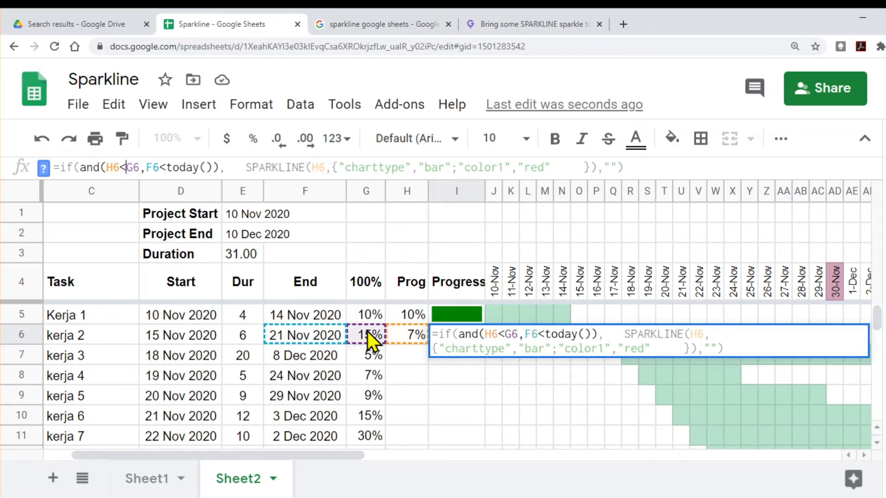
key("Return")
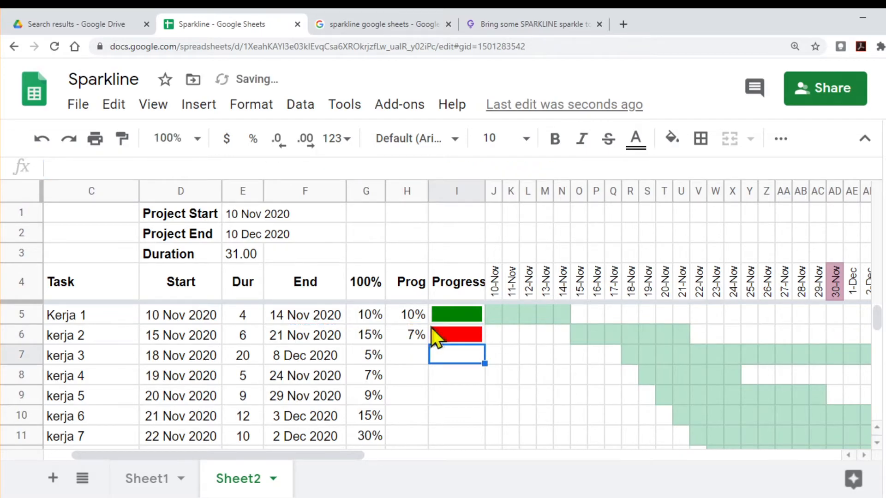
left_click(458, 342)
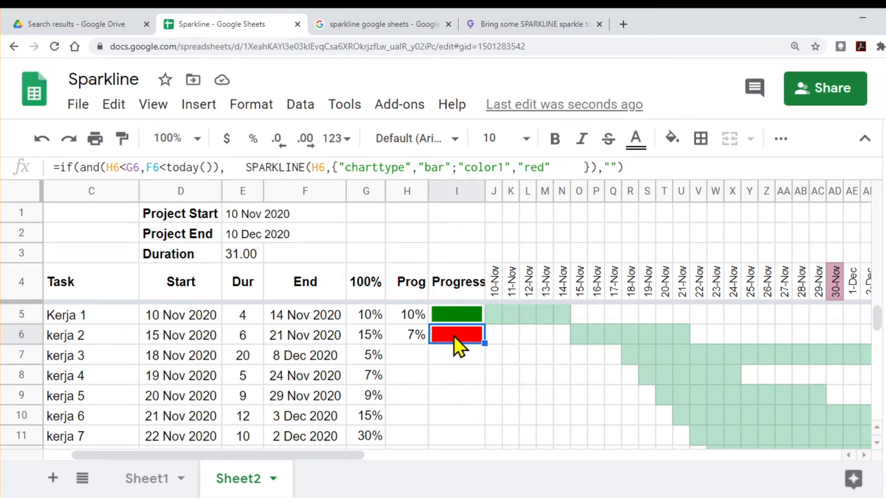
Step: Test I6's progress bar by setting kerja 2's Prog in H6 to 15% and back to 7%
left_click(307, 336)
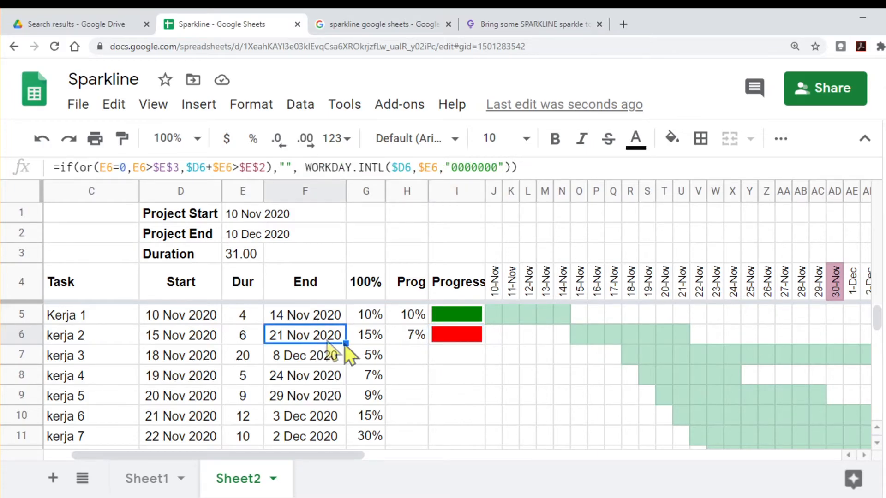
left_click(411, 336)
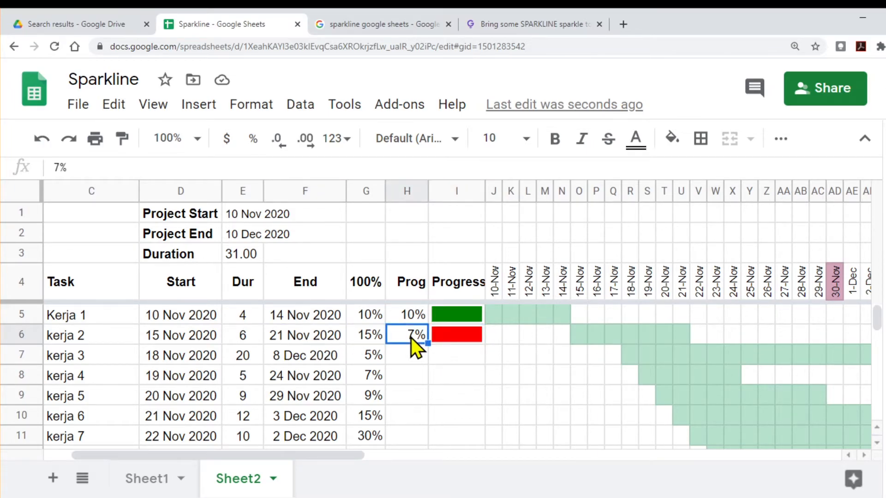
type("15%")
key("Return")
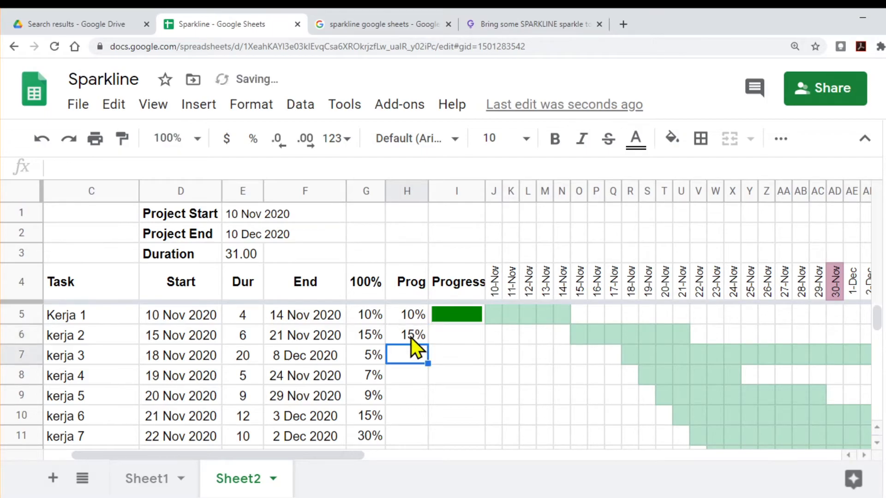
left_click(467, 333)
left_click(410, 337)
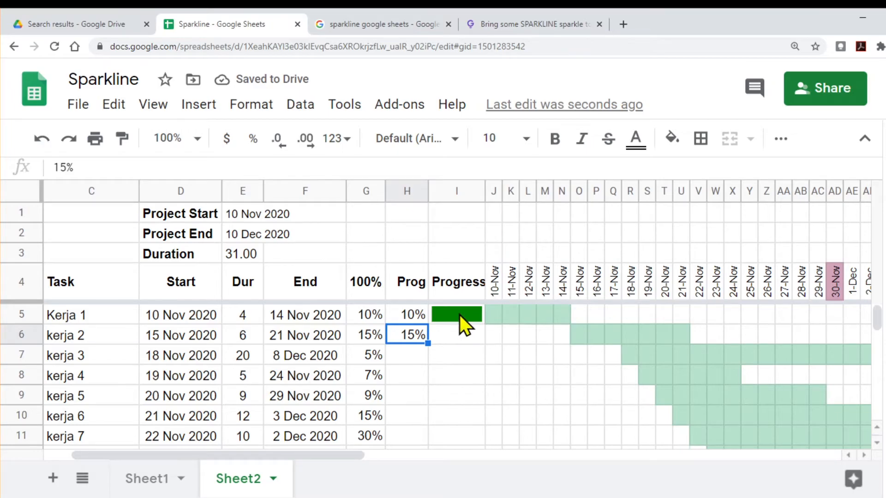
left_click(457, 337)
left_click(410, 342)
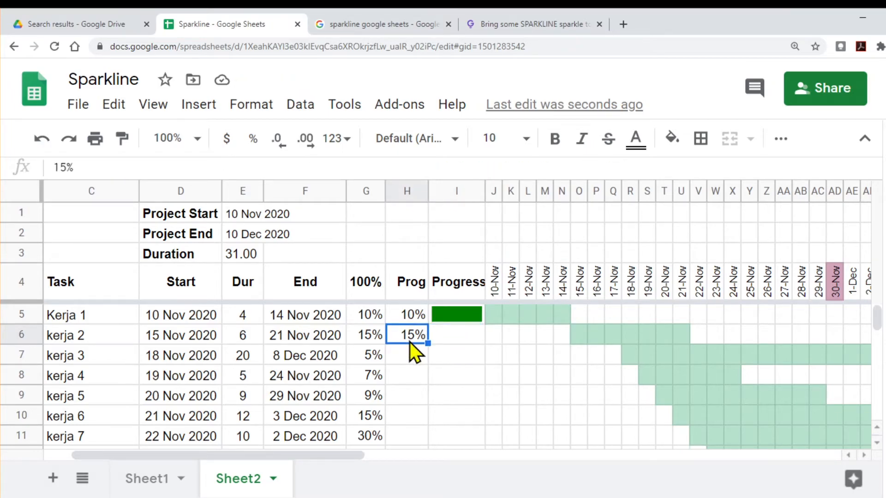
type("7%")
key("Return")
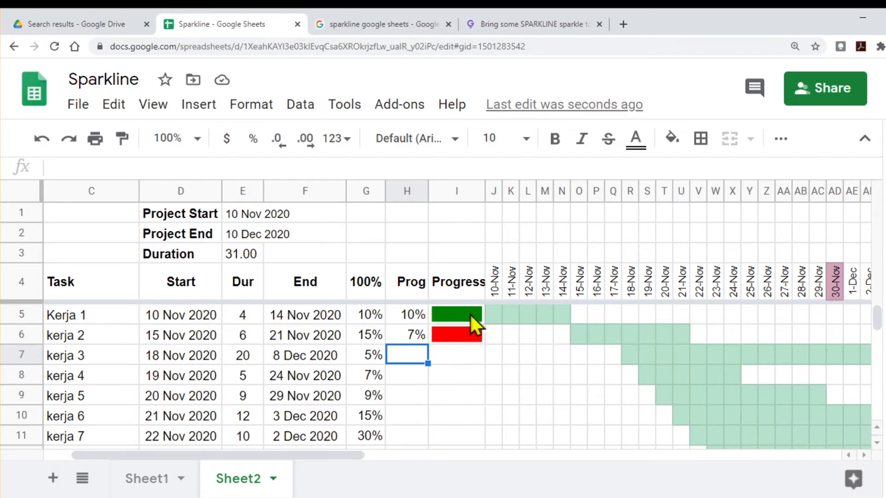
Step: Insert a "max",G6 option before "color1" in I6's sparkline formula and commit it
left_click(465, 336)
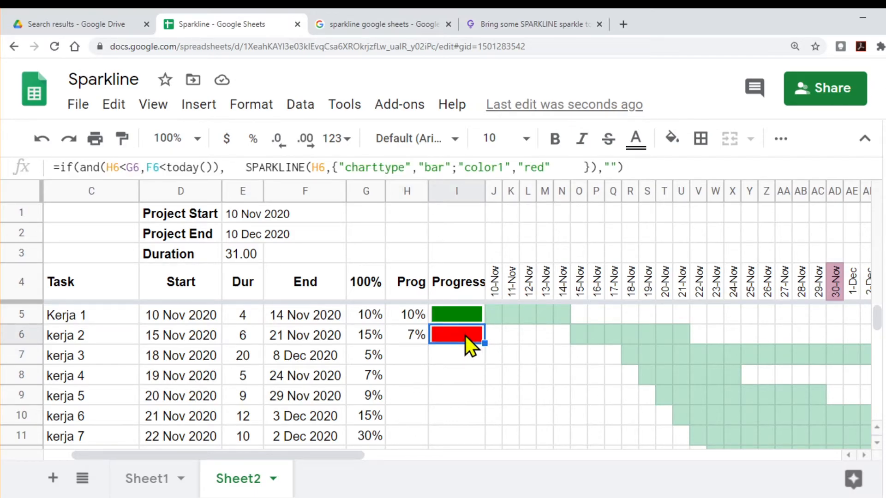
left_click(558, 167)
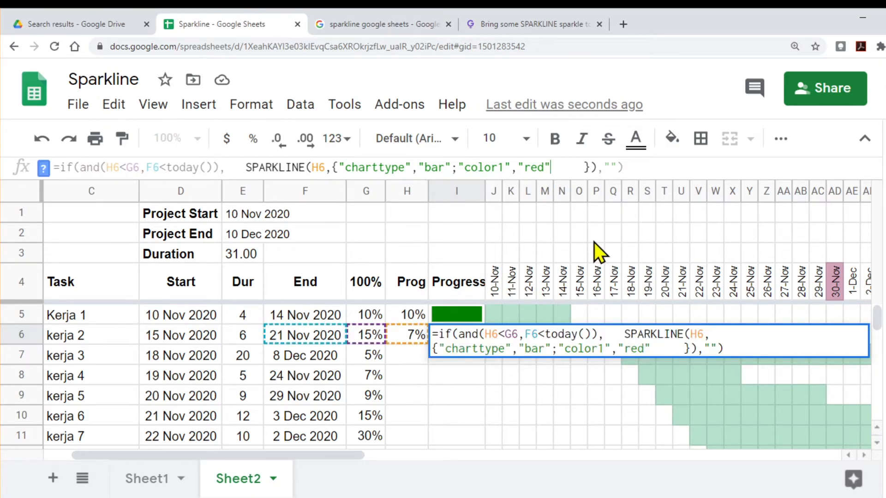
key("Left")
key("Left")
key("Left")
key("Left")
key("Left")
key("Left")
key("Left")
key("Left")
key("Left")
key("Left")
key("Left")
key("Left")
key("Left")
key("Left")
type("\"ma")
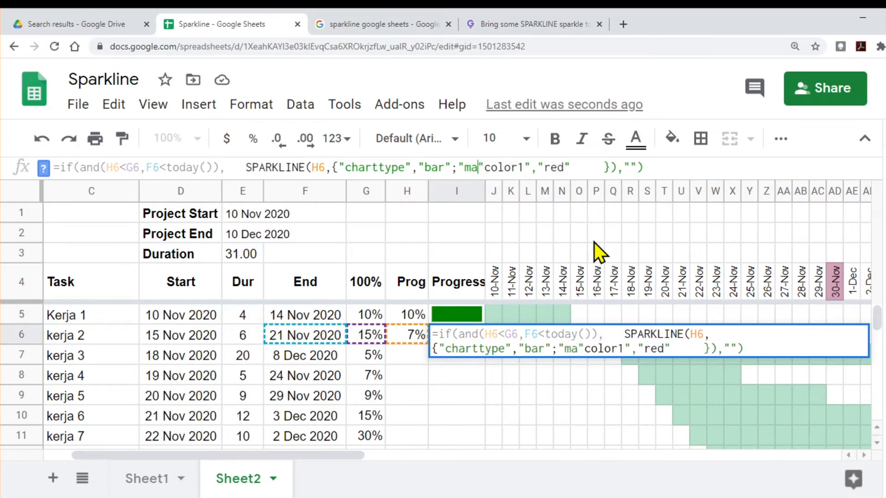
type("x\"")
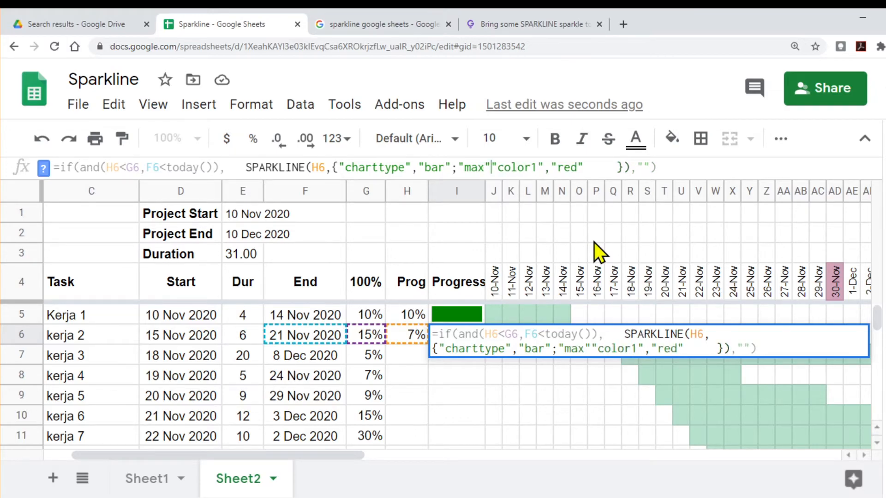
type(",")
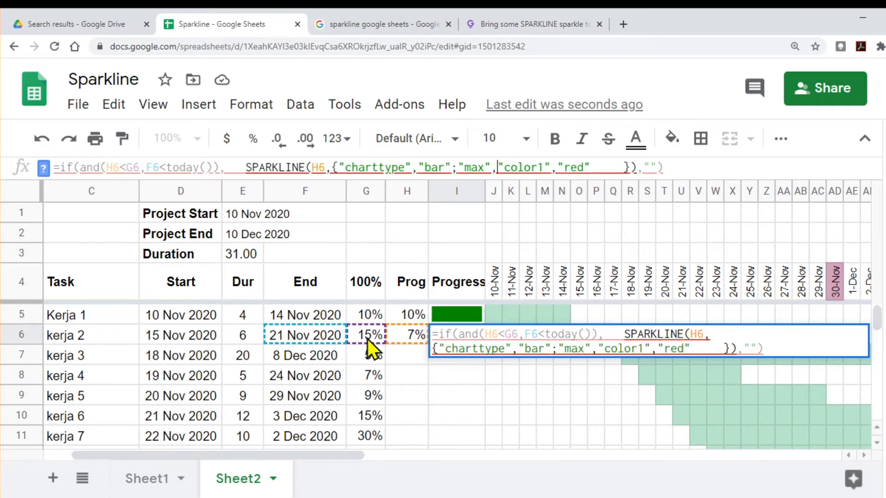
left_click(366, 334)
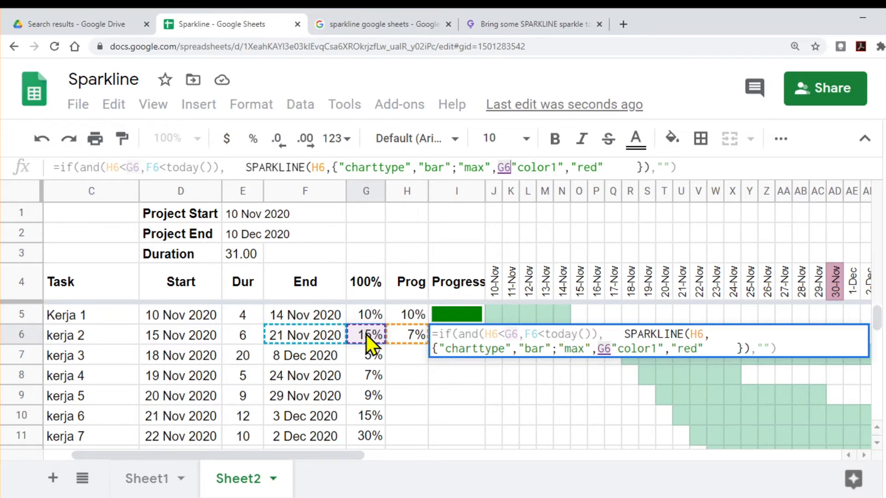
type(",")
key("Return")
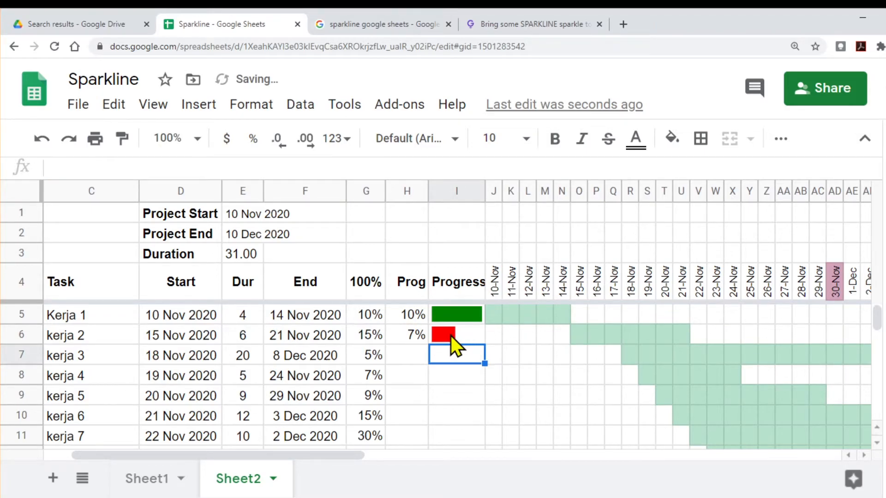
Step: Try 4% as kerja 2's Prog in H6, and replace it with 2%
left_click(408, 341)
type("4")
key("Return")
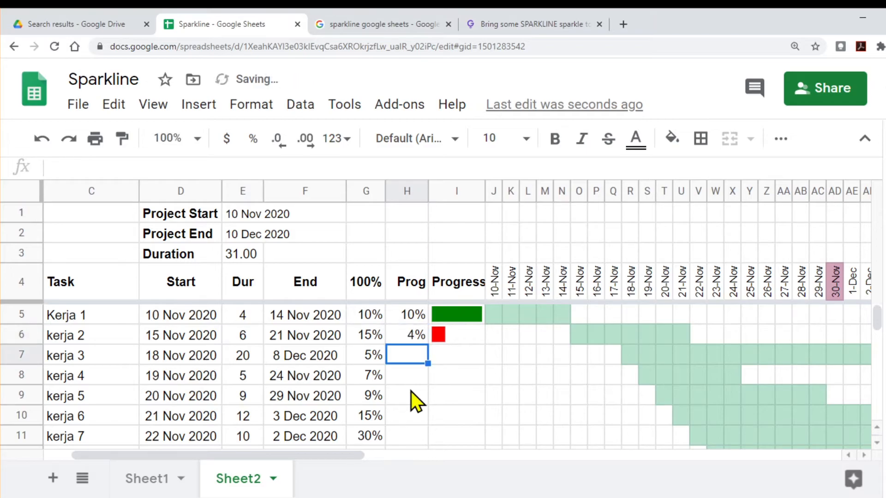
left_click(408, 337)
type("2")
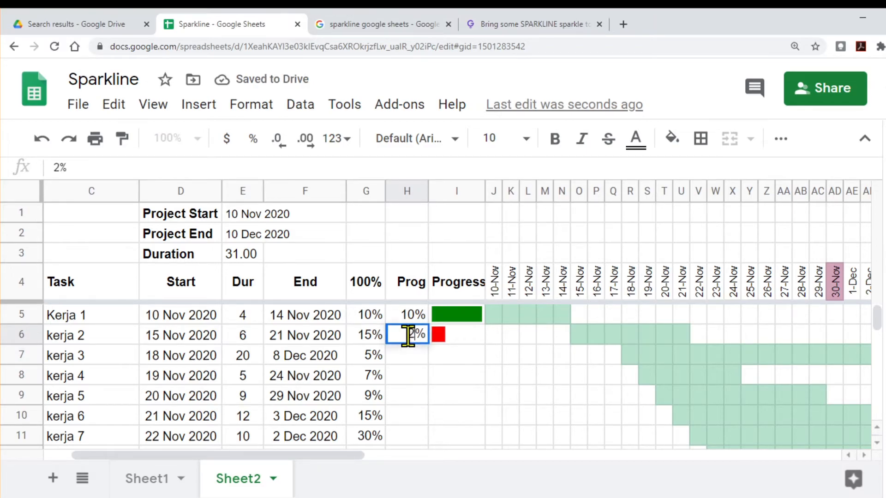
key("Return")
left_click(408, 337)
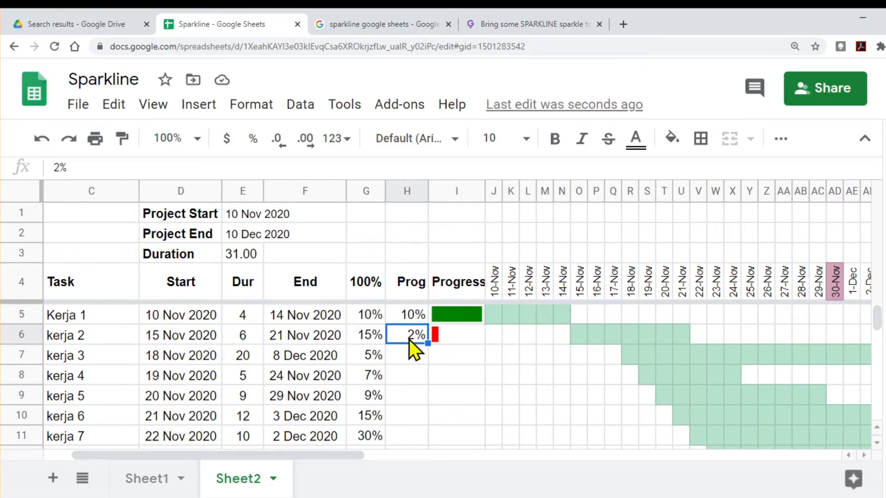
Step: Remove the extra spaces from kerja 2's sparkline formula in I6
left_click(444, 339)
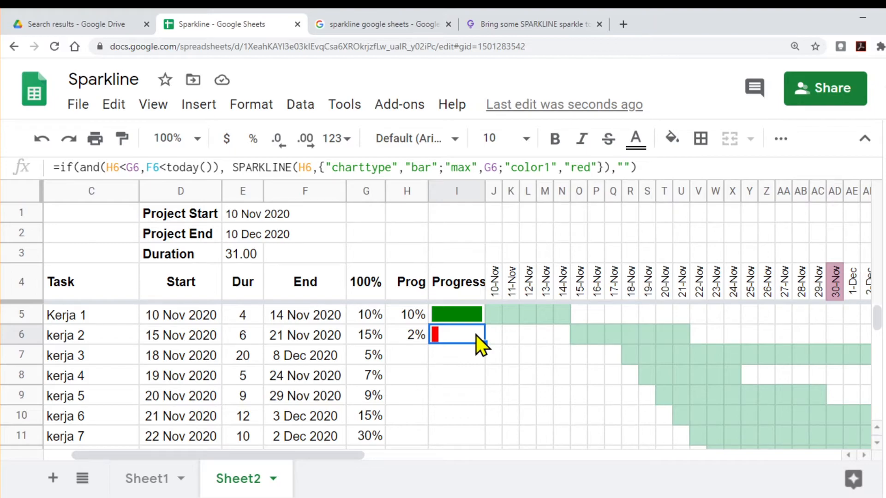
left_click(417, 339)
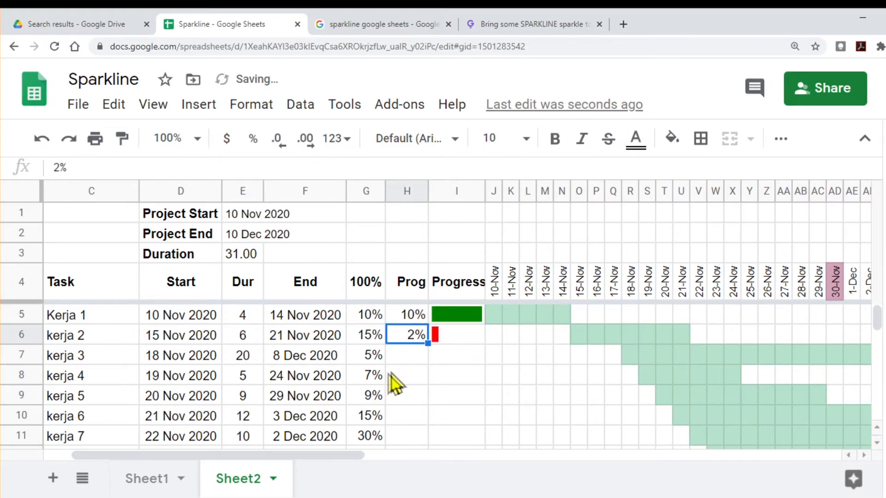
left_click(403, 359)
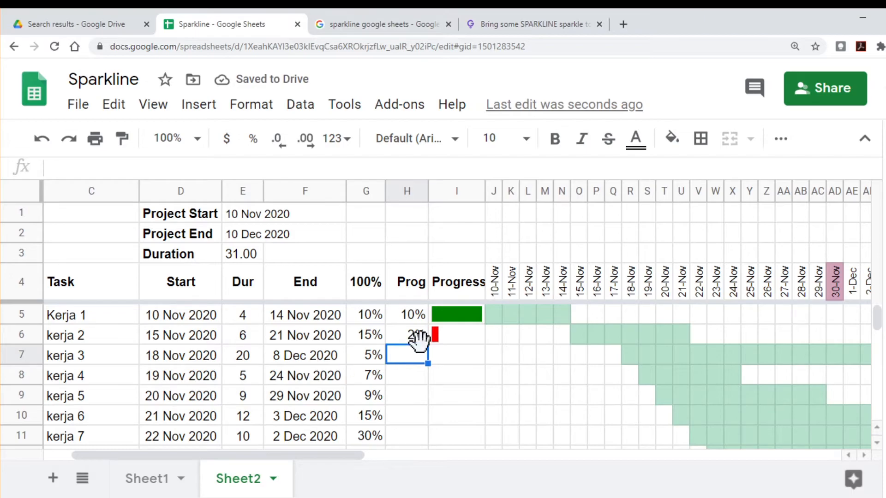
left_click(445, 336)
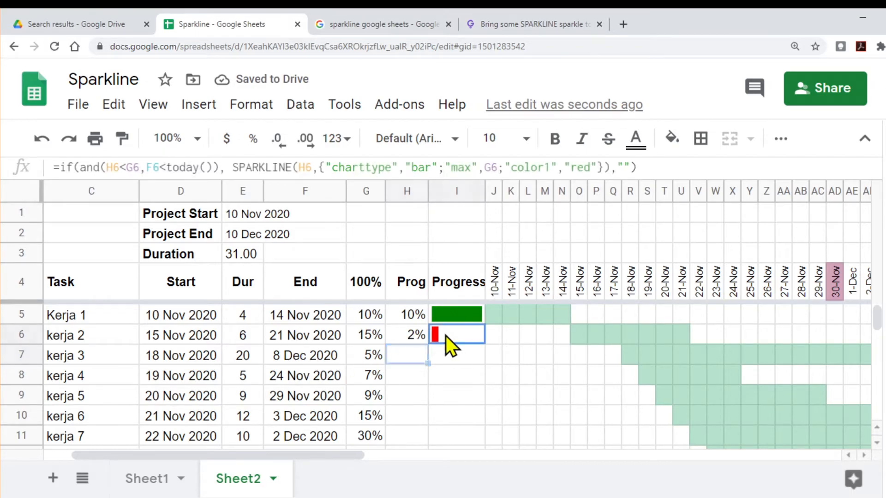
Step: Enter 3% as kerja 3's Prog in H7 and check the task's end date in F7
left_click(413, 360)
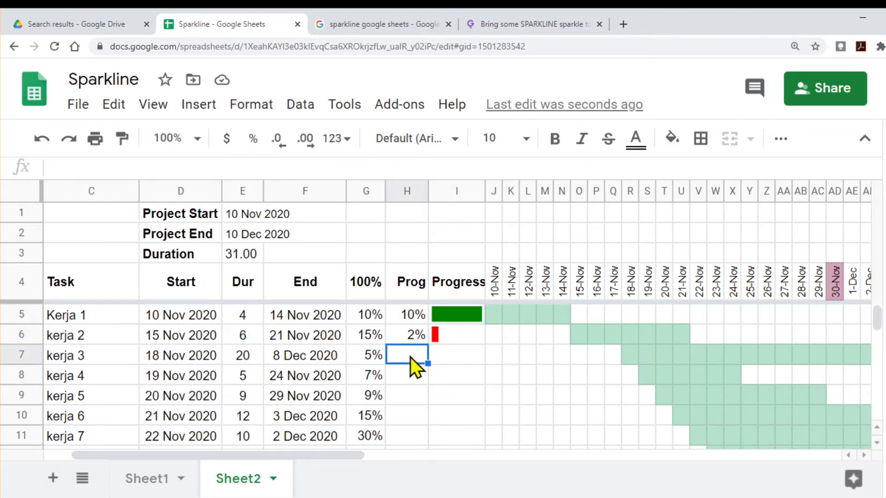
type("3%")
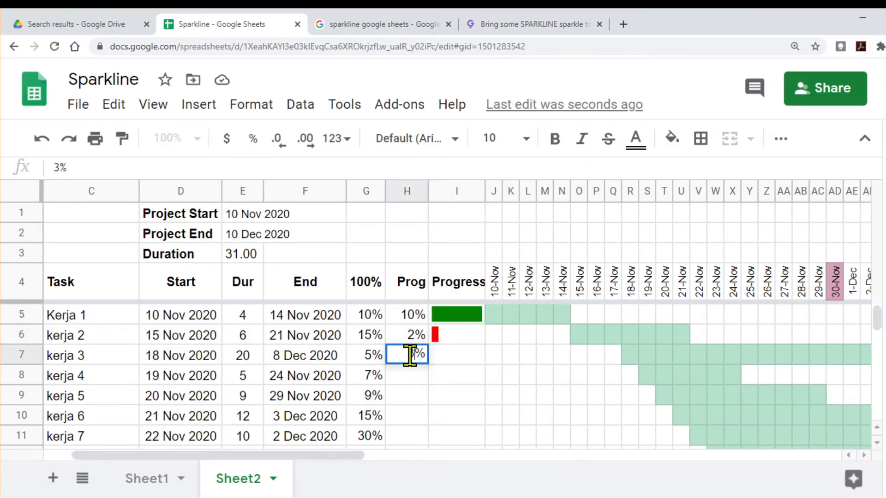
key("Return")
left_click(410, 357)
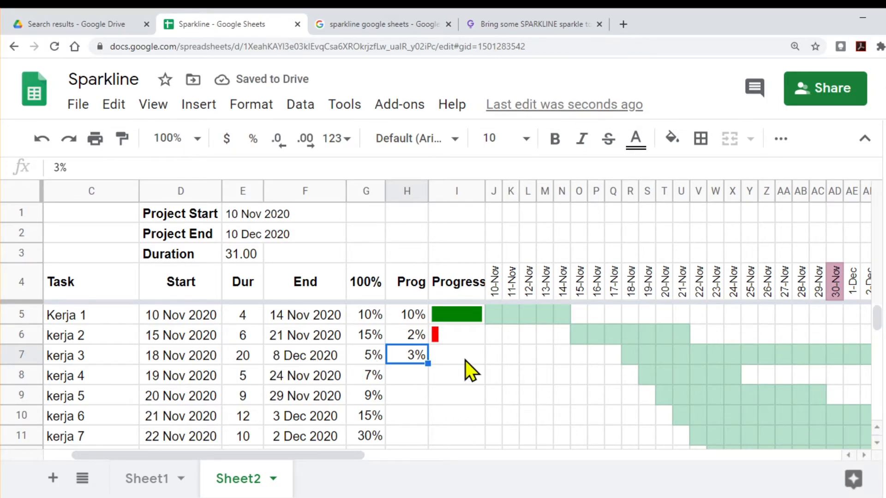
left_click(440, 358)
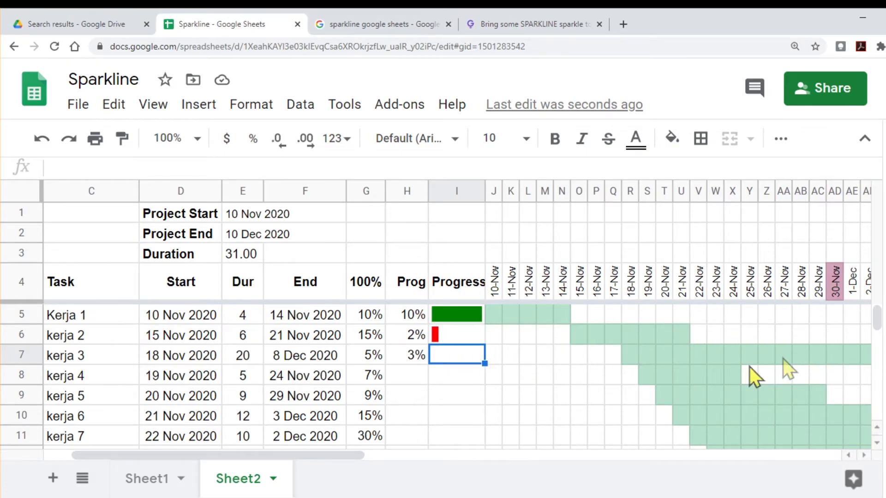
left_click(292, 365)
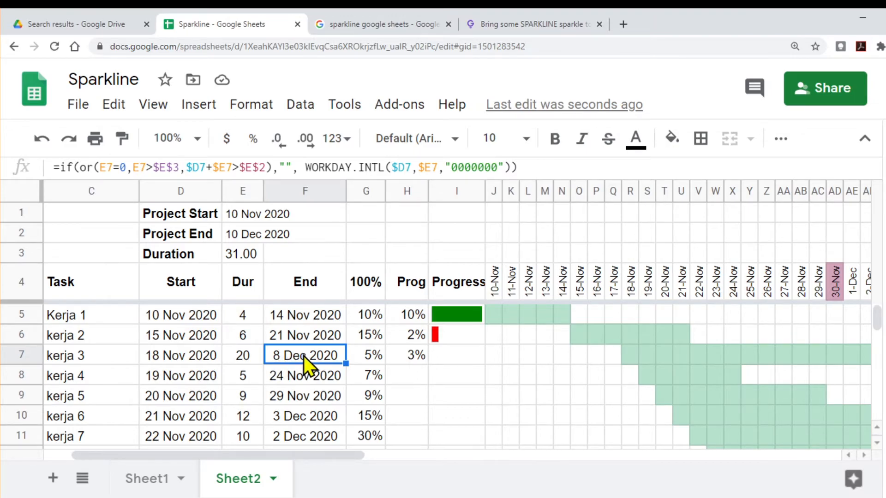
left_click(414, 358)
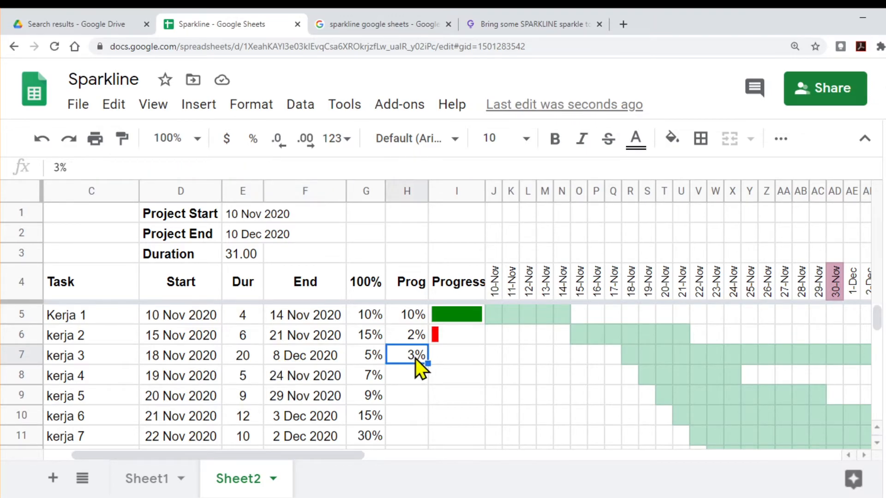
Step: Fill I6's formula down to kerja 3's Progress cell I7 and change its second condition to F7>today()
left_click(461, 358)
left_click(458, 341)
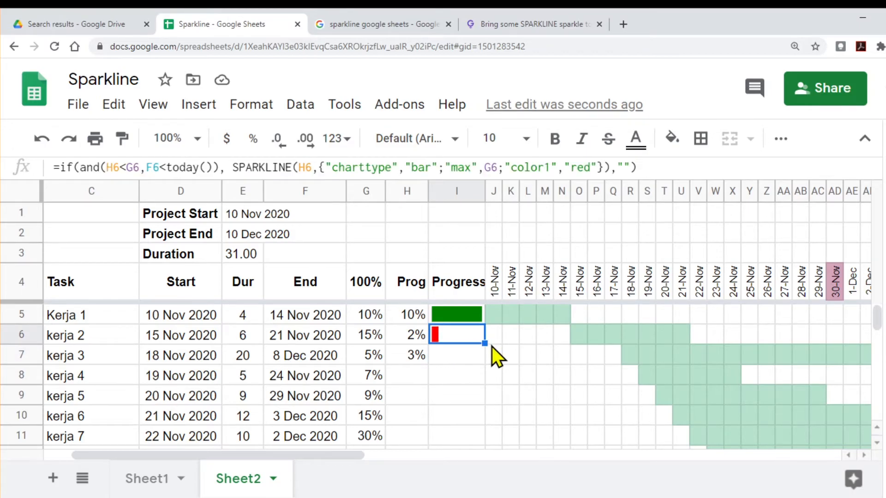
left_click_drag(485, 343, 481, 369)
left_click(460, 355)
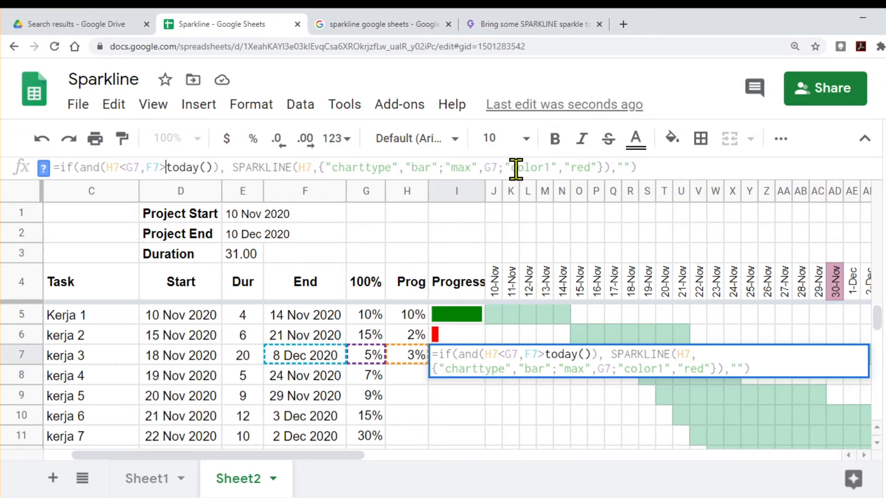
Step: Replace the "color1" value in I7's sparkline formula with "yellow" and commit it
left_click_drag(573, 169, 591, 170)
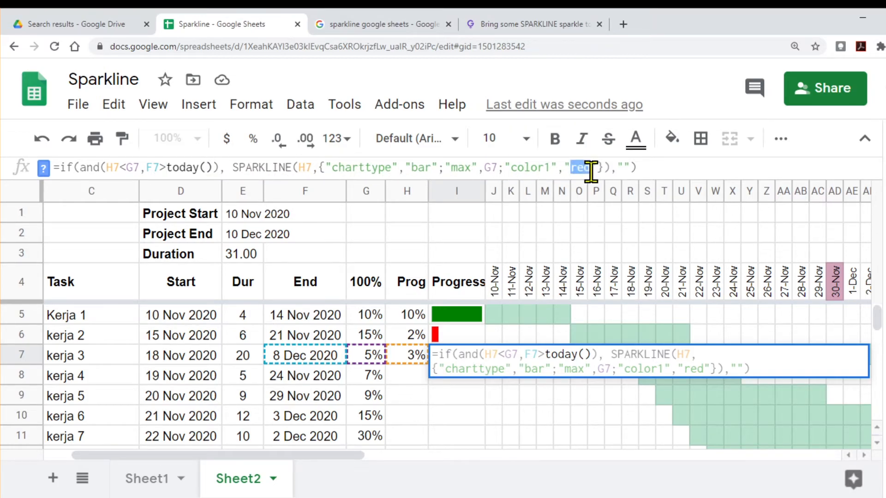
type("yellow")
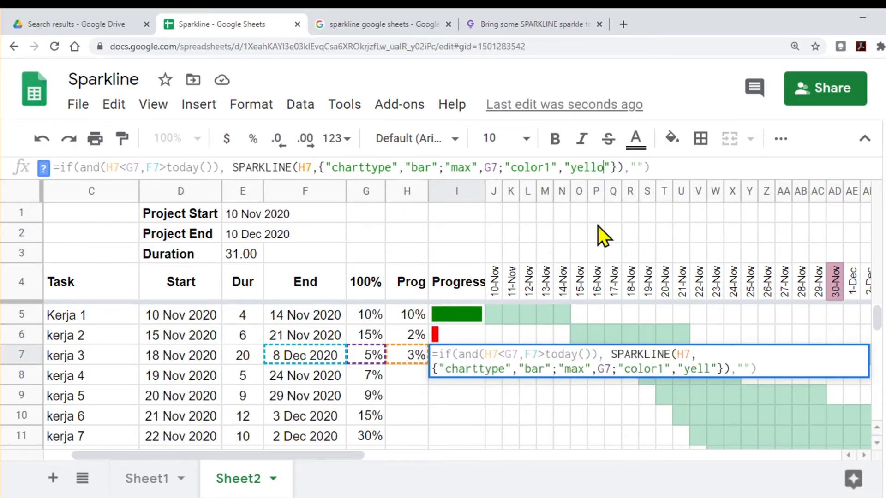
key("Return")
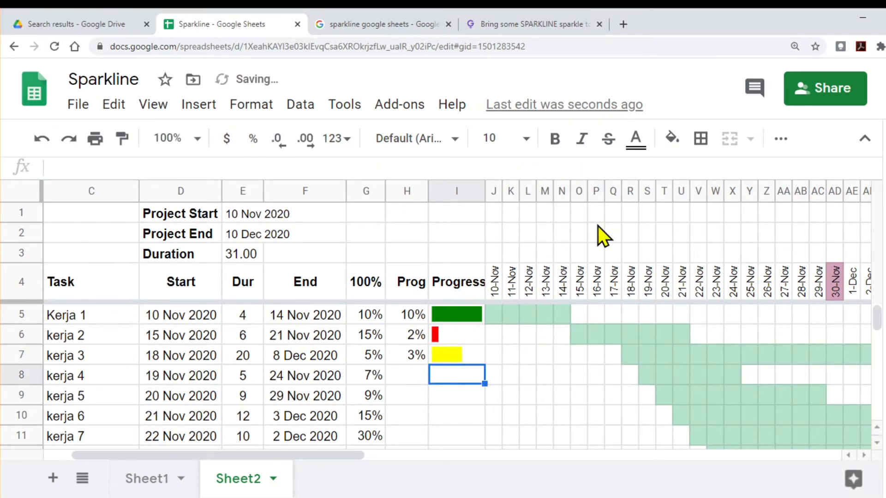
Step: Examine the IF sparkline formulas in I5, I6 and I7, along with kerja 3's end date and kerja 4's row
left_click(461, 353)
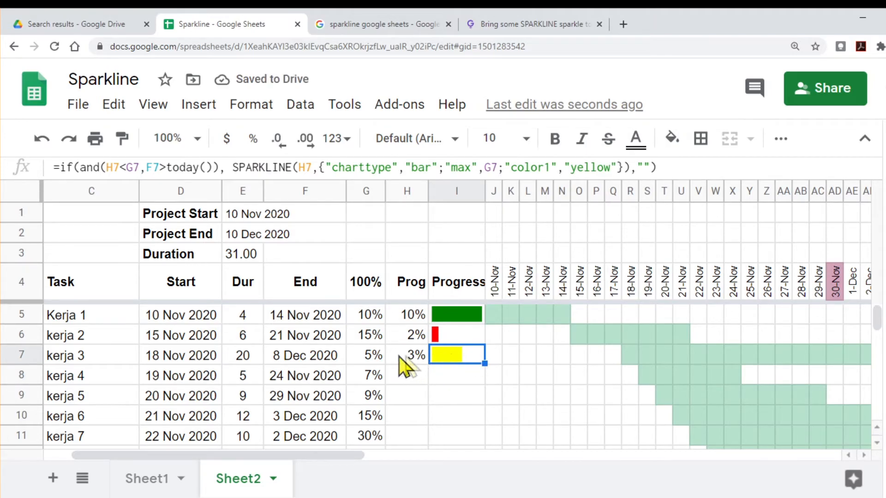
left_click(309, 358)
left_click(461, 356)
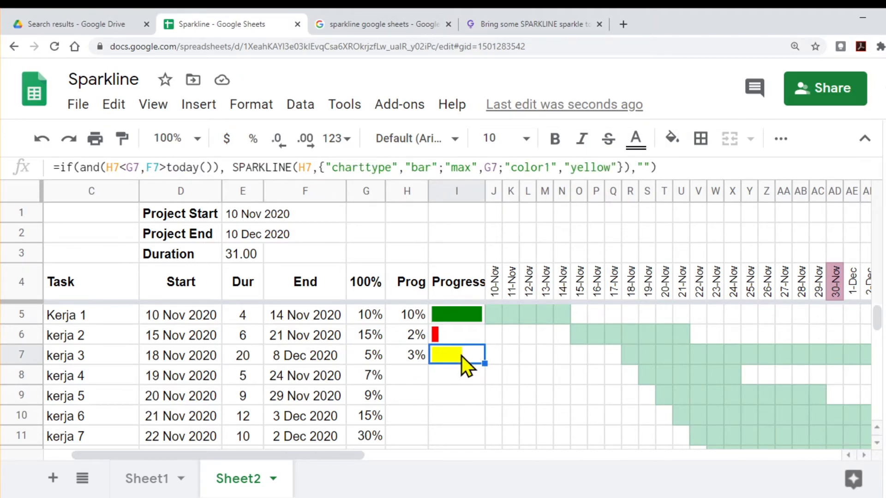
left_click(461, 315)
left_click(456, 333)
left_click(455, 356)
left_click(449, 379)
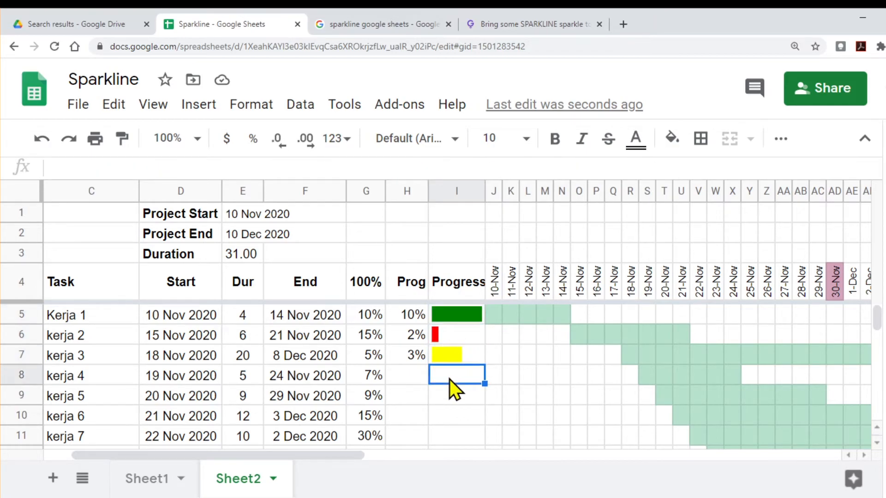
left_click(406, 381)
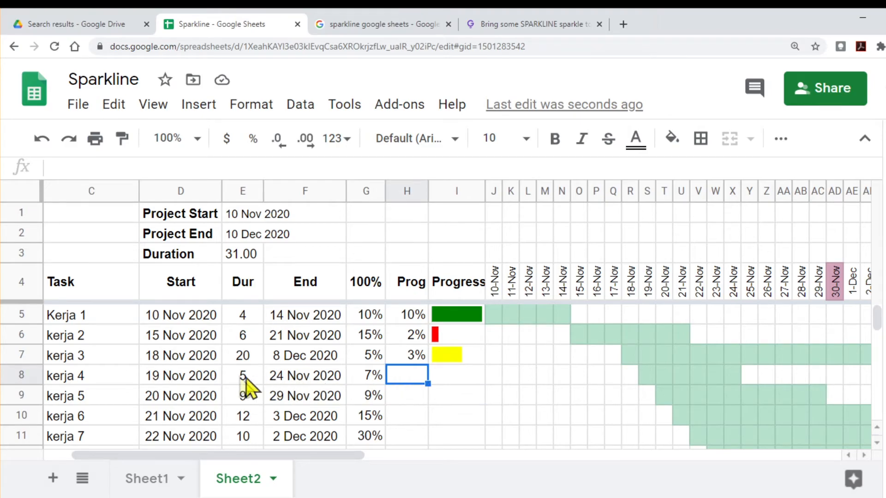
left_click(71, 375)
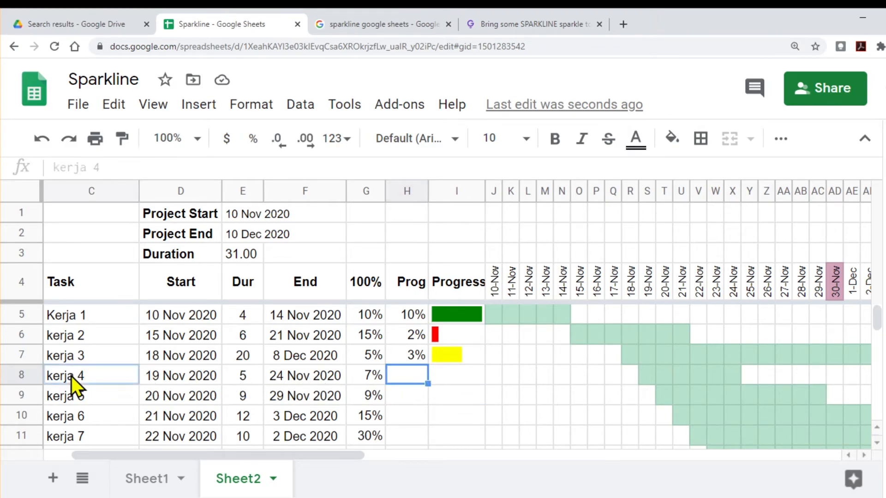
left_click(396, 375)
left_click(462, 383)
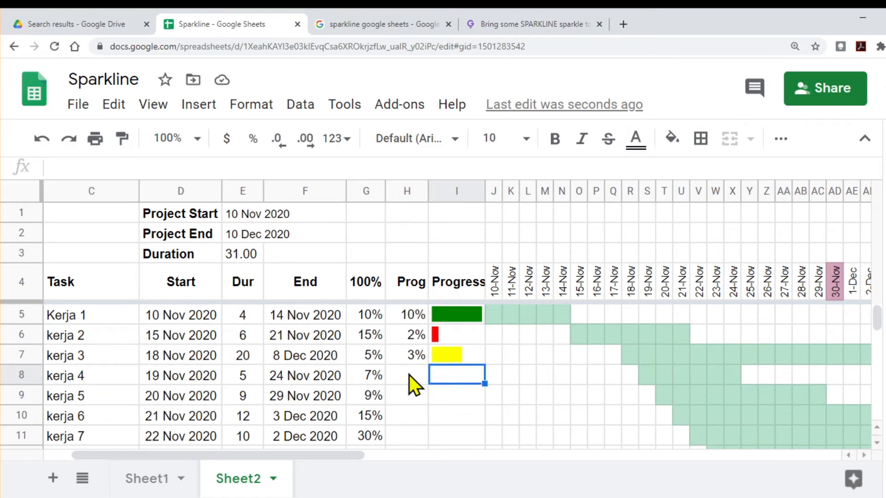
left_click(450, 314)
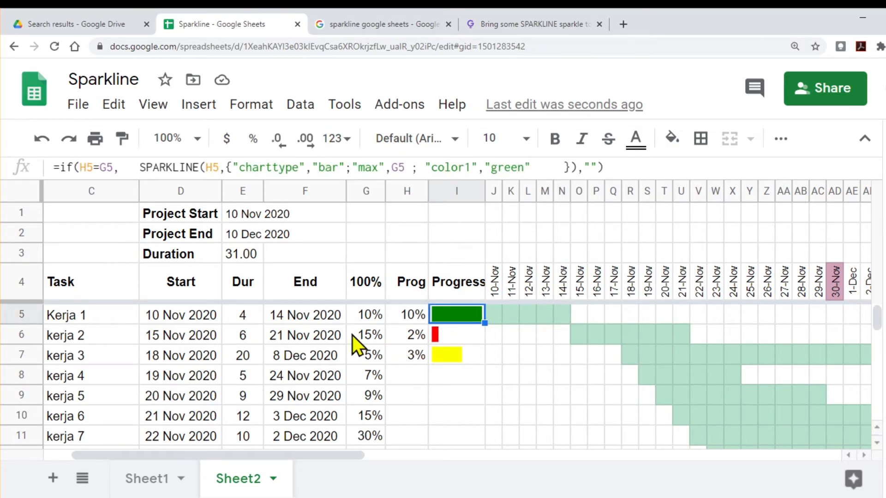
left_click(454, 336)
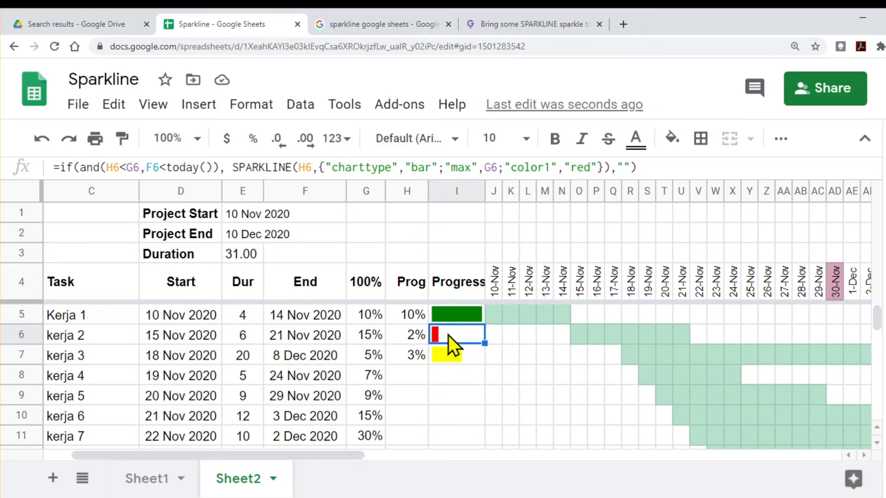
Step: Enter 4% as kerja 4's Prog in H8, fill I7's sparkline formula down to I8 and change its IF to IFS
left_click(454, 355)
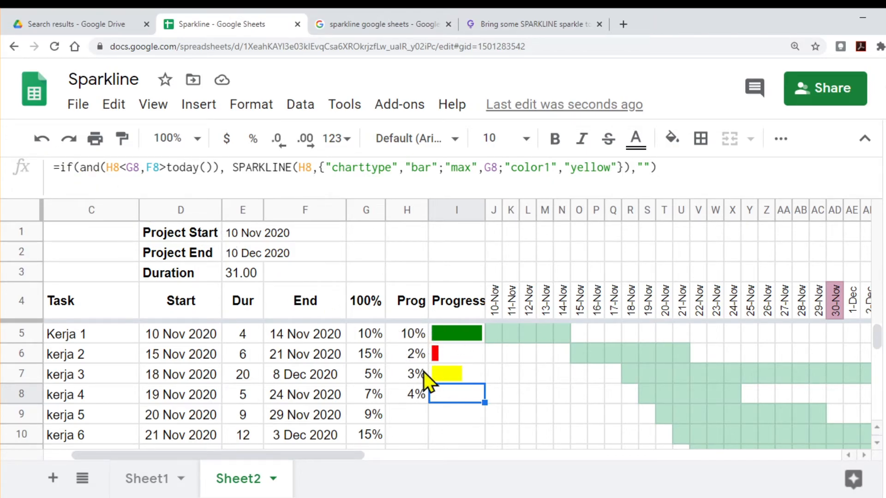
left_click(72, 167)
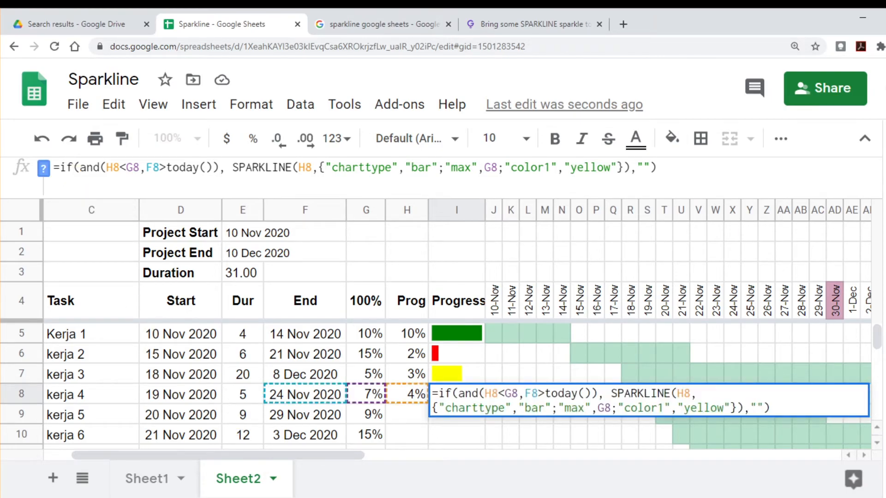
type("s")
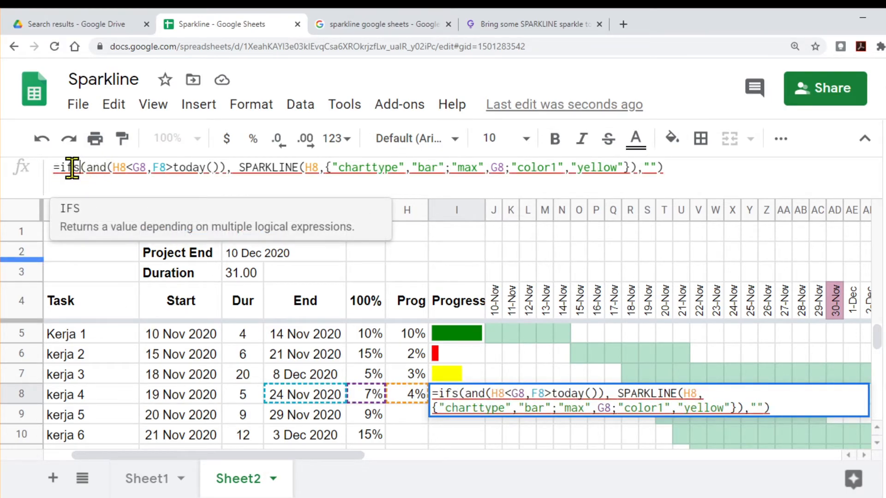
Step: Read the IFS syntax help and its example, close it, and check the error note on I8's formula
left_click(73, 167)
left_click(43, 169)
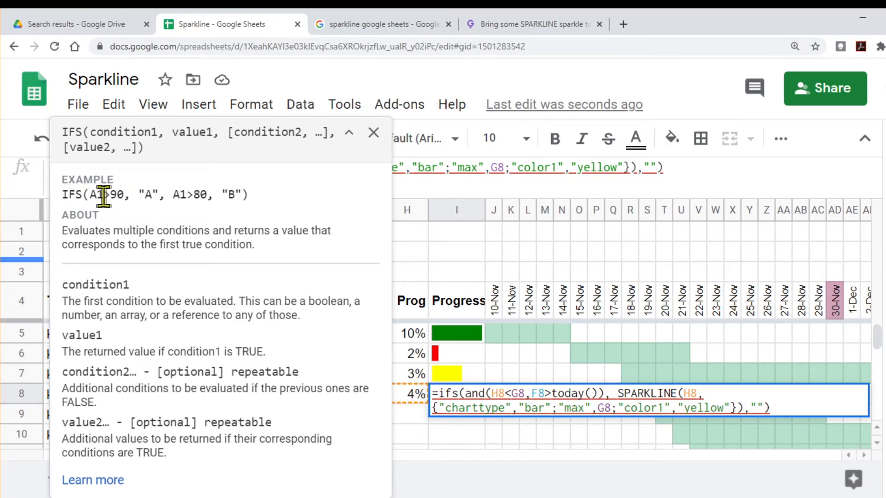
left_click_drag(90, 194, 127, 195)
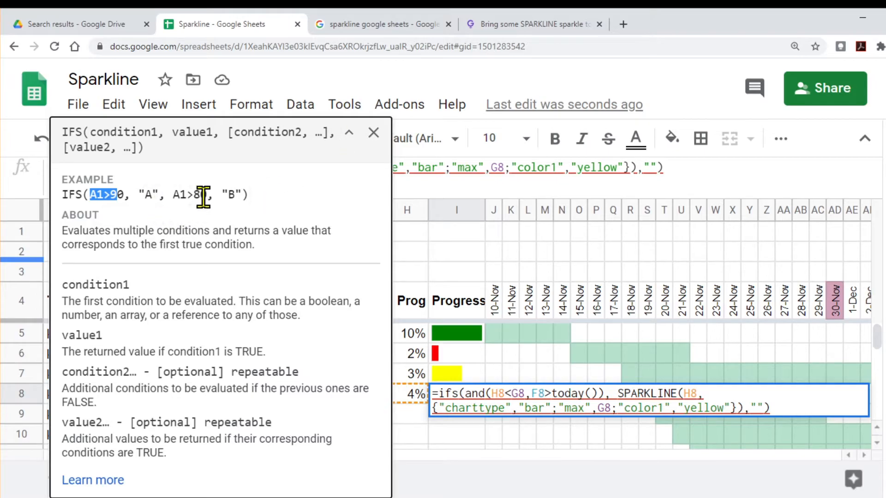
left_click(373, 133)
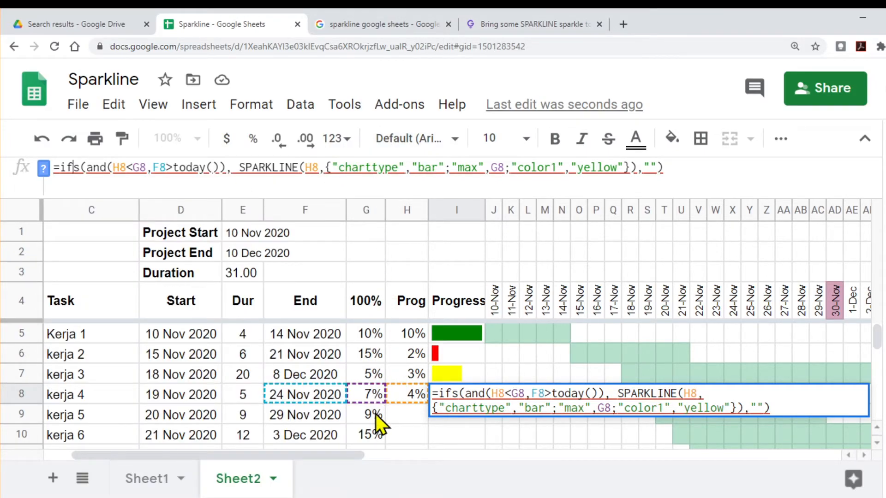
mouse_move(493, 392)
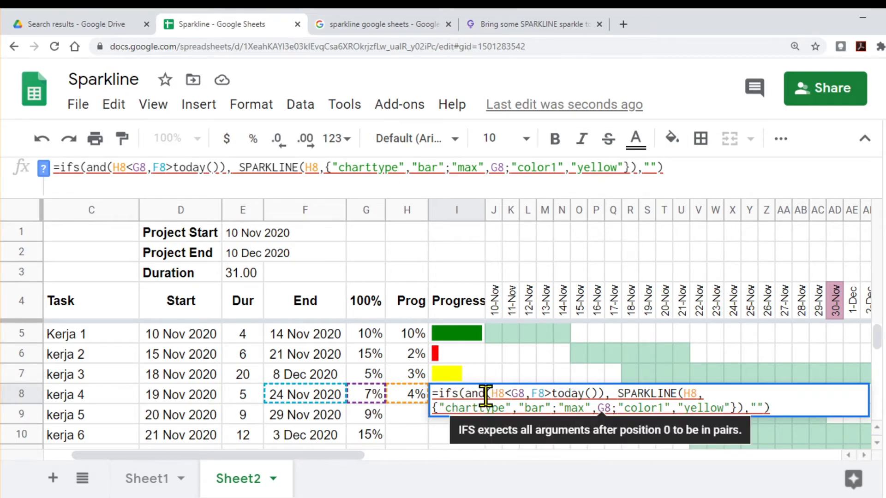
Step: Copy the H5=G5 condition and its green SPARKLINE from I5's formula and insert them as the first arguments of I8's IFS
left_click(456, 333)
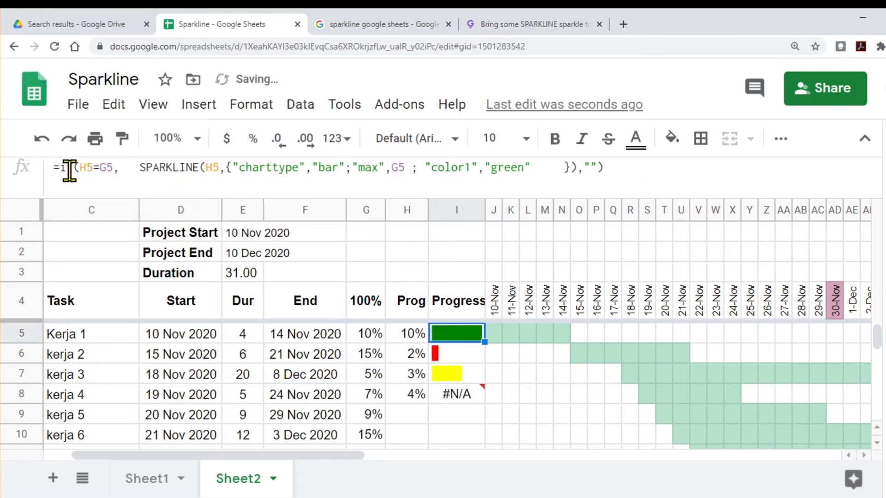
left_click_drag(78, 167, 571, 166)
key("ctrl+c")
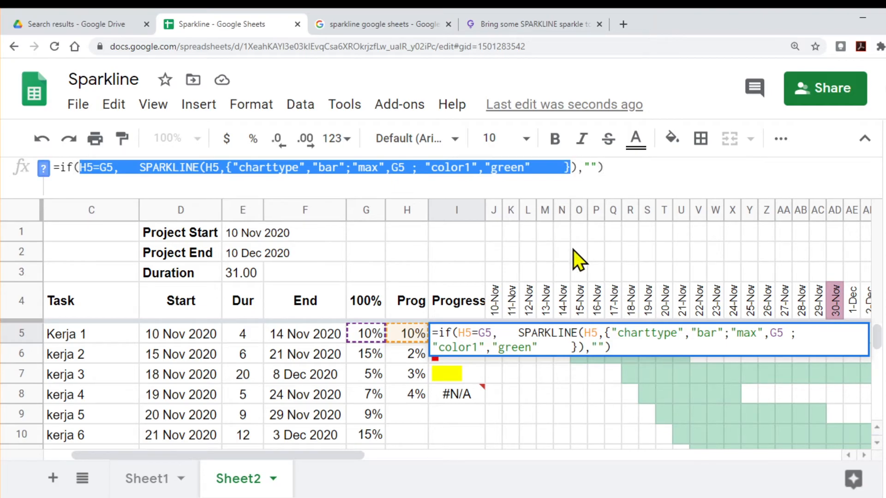
left_click(465, 393)
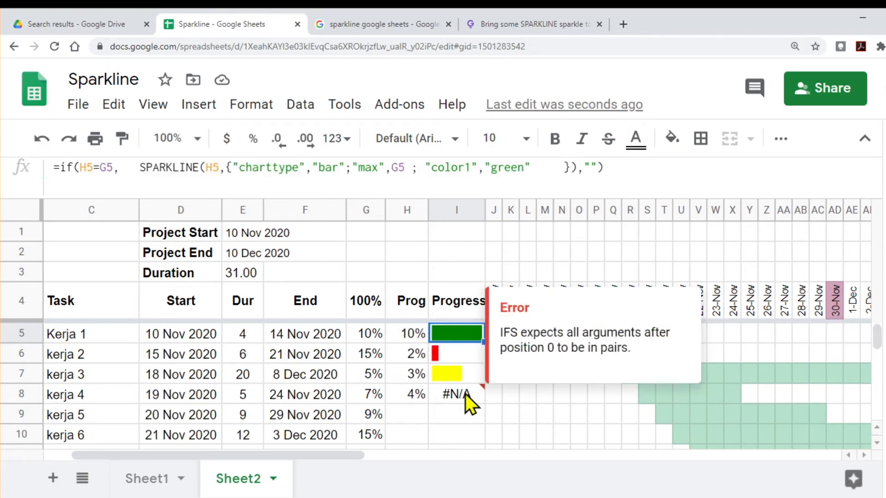
left_click(82, 169)
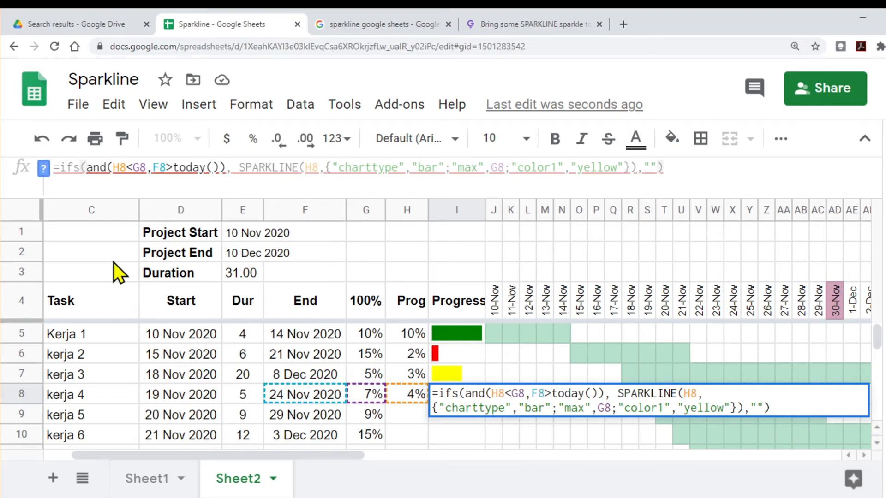
key("ctrl+v")
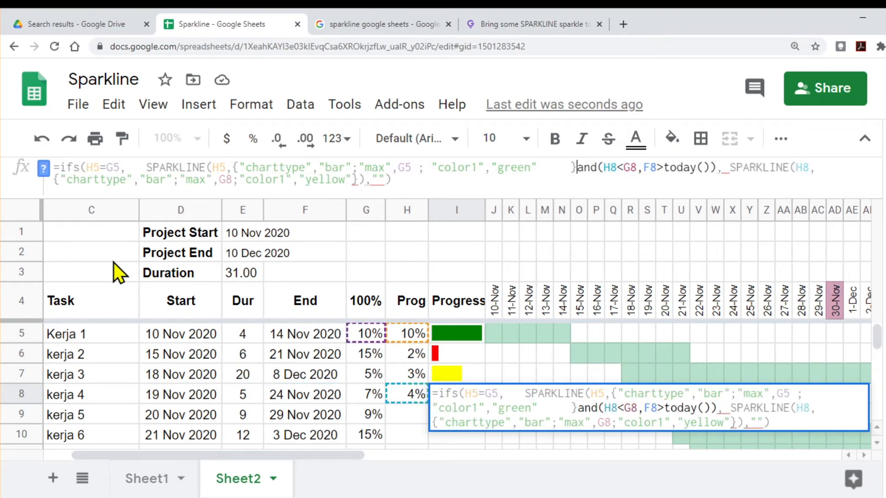
Step: Remove the extra spaces after "green" in I8, add the missing parenthesis and comma, and break the formula into lines before and() and ""
left_click(572, 166)
key("BackSpace")
key("BackSpace")
key("BackSpace")
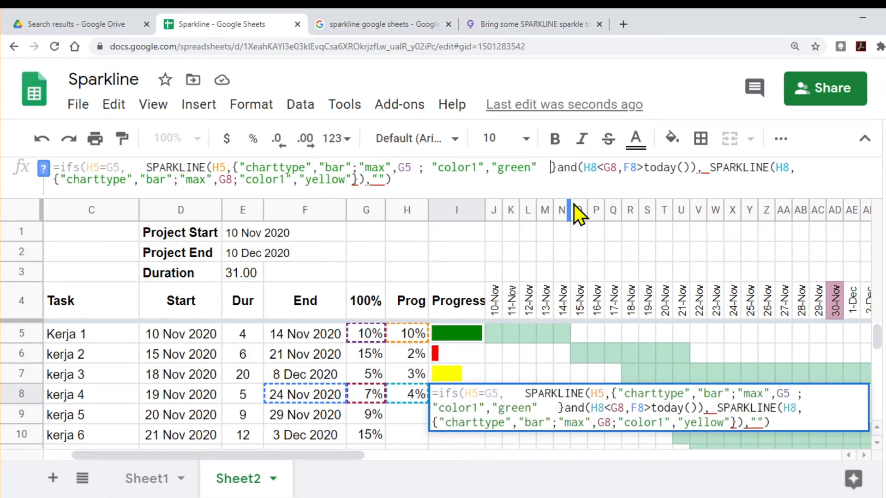
key("BackSpace")
key("BackSpace")
key("BackSpace")
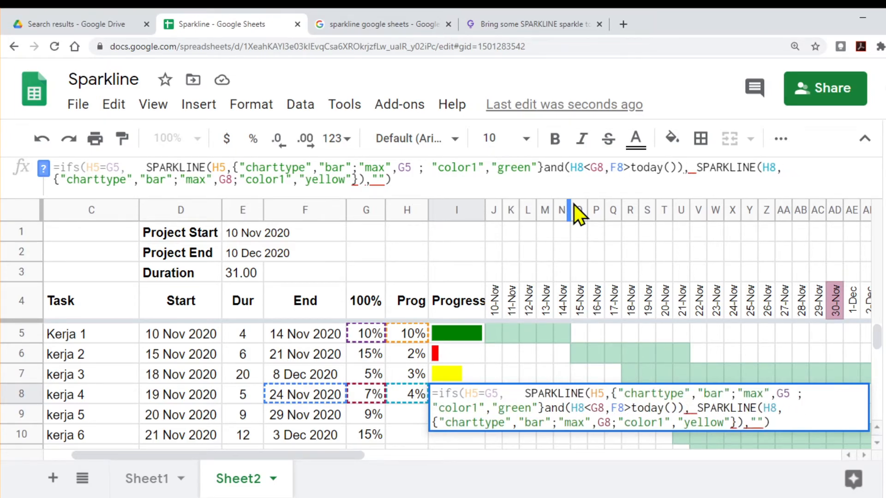
type(",")
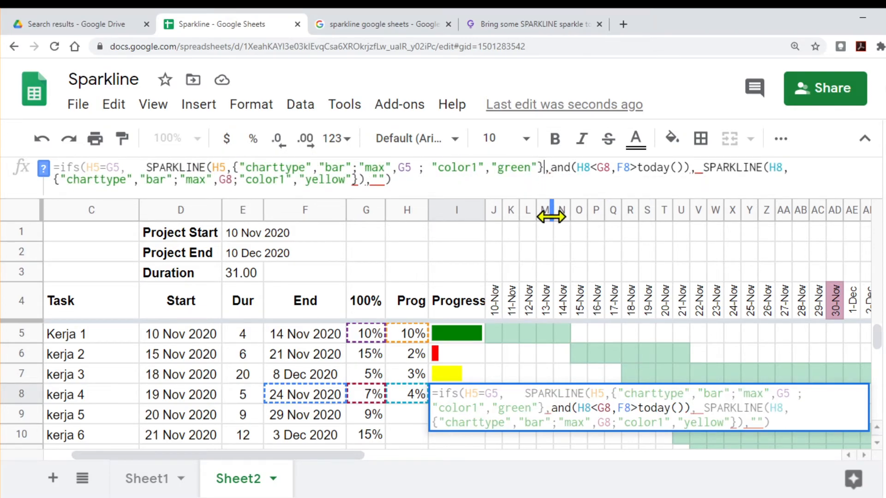
type(")")
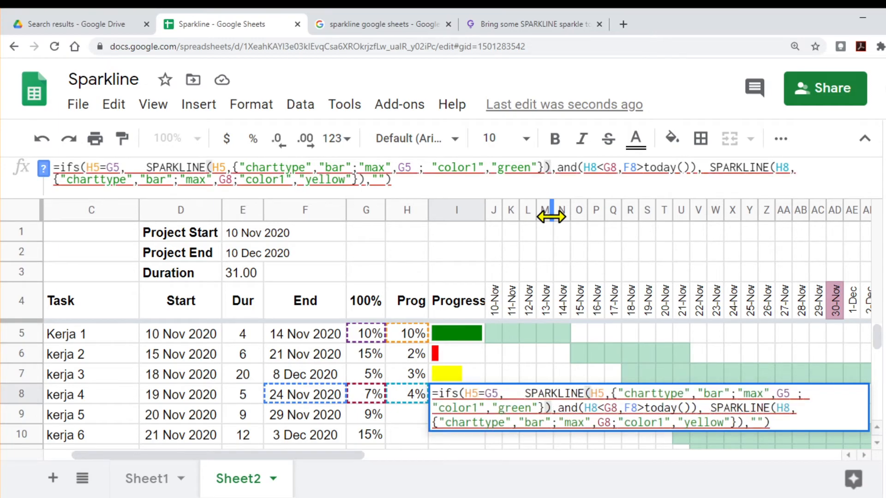
key("Right")
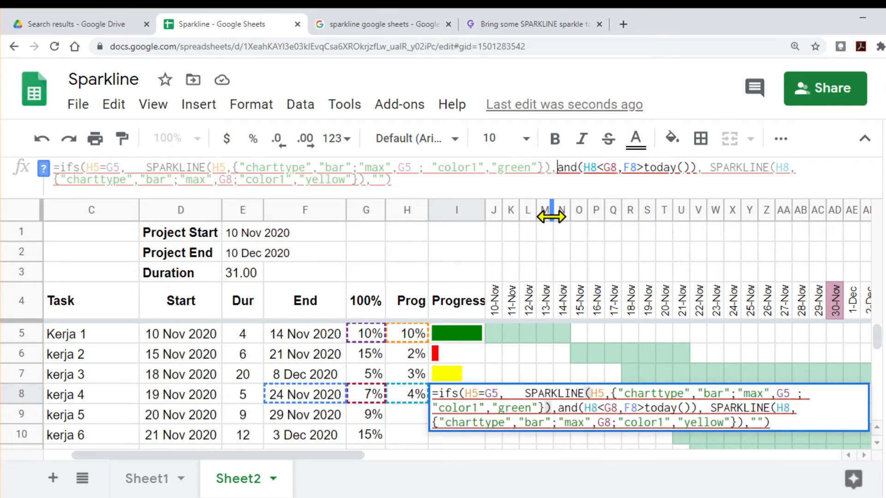
key("ctrl+Return")
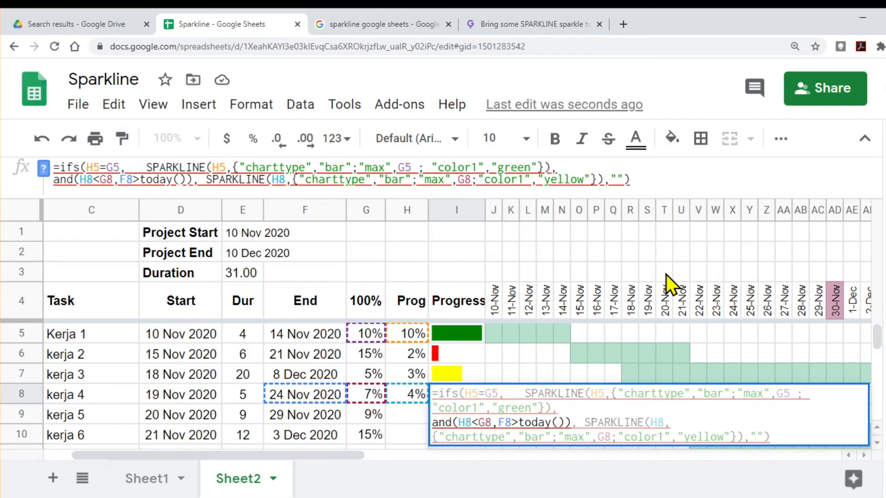
key("alt+Return")
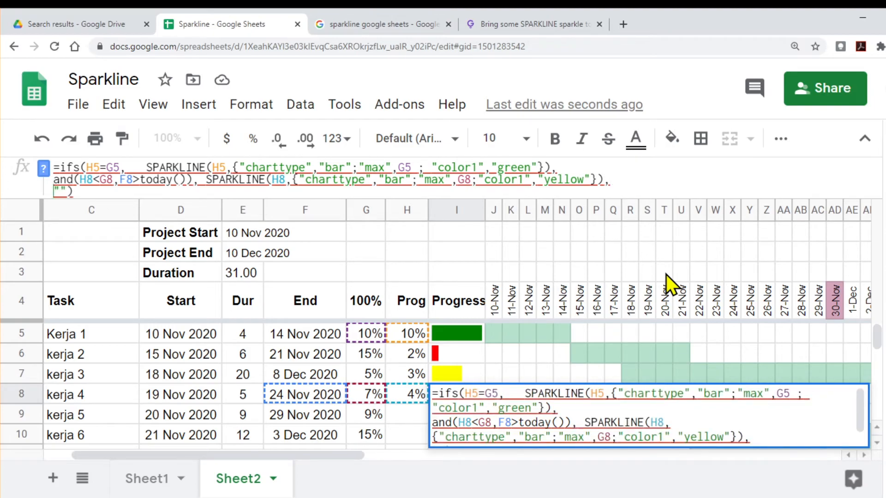
Step: Commit I8's formula and copy the and(H6<G6,F6<today()) condition with its red SPARKLINE from I6, leaving I6 unchanged
left_click(466, 355)
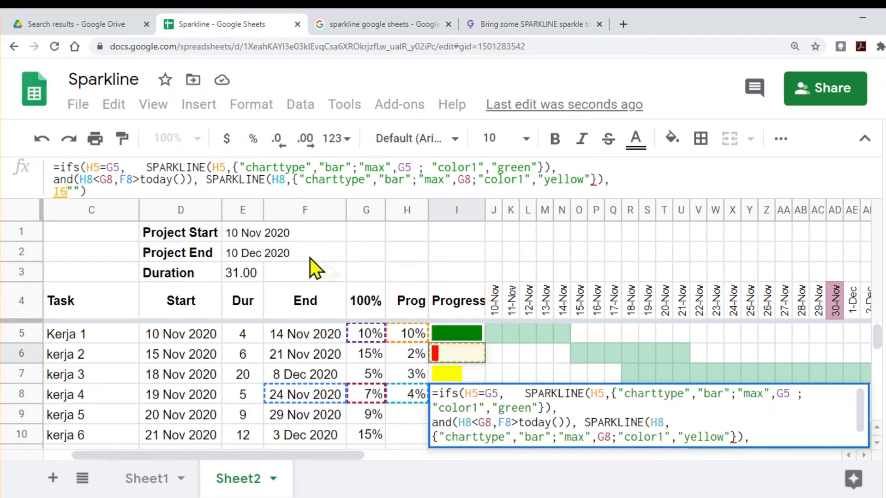
key("Return")
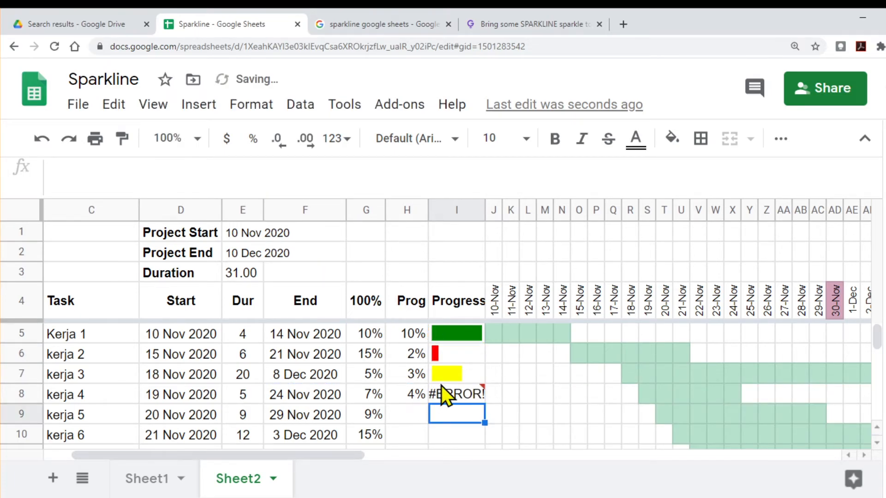
mouse_move(448, 395)
left_click(447, 355)
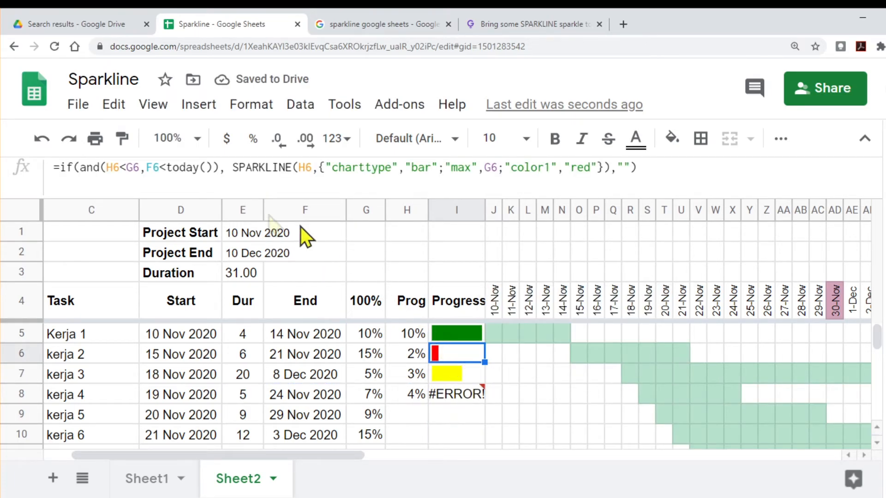
left_click_drag(79, 167, 611, 167)
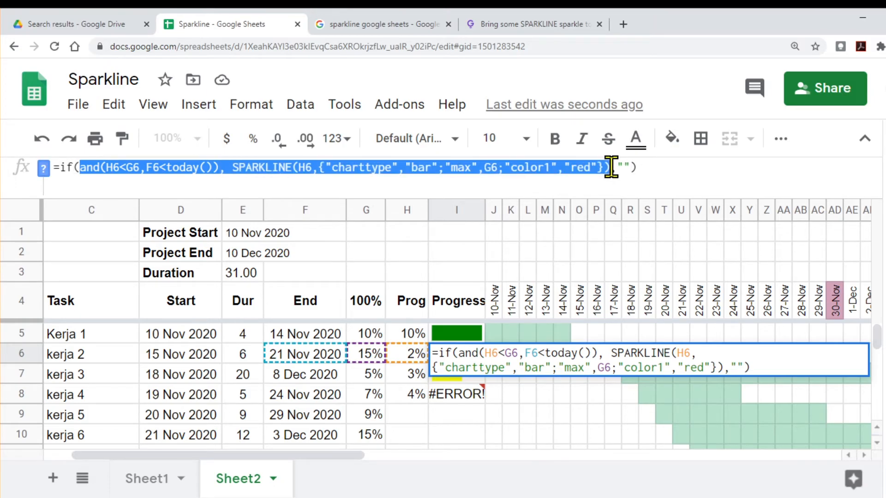
key("Escape")
Step: Replace the last line of I8's IFS with the copied and(H6<G6,F6<today()) condition and red SPARKLINE, and set kerja 4's Prog to 7%
left_click(469, 395)
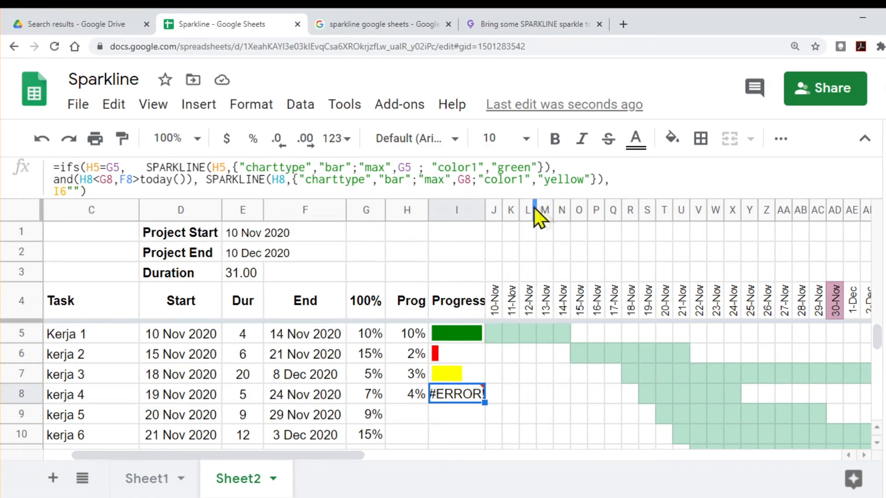
left_click_drag(509, 196, 510, 205)
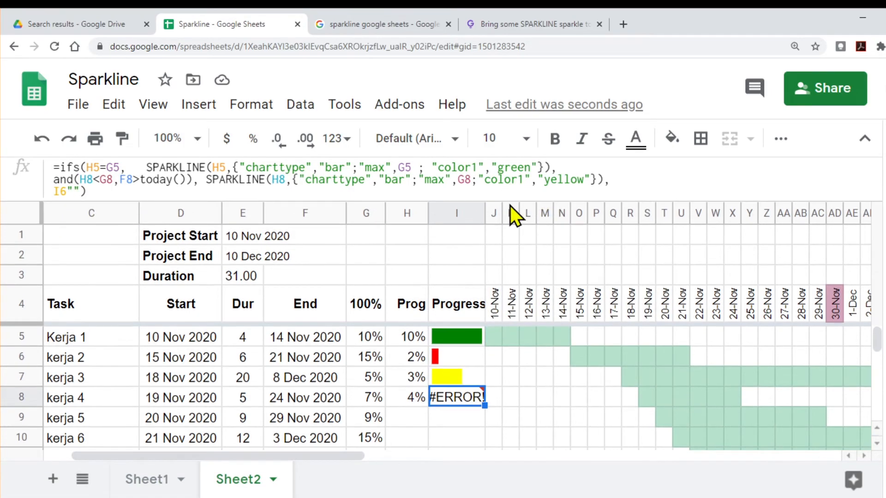
double_click(62, 192)
left_click_drag(77, 194, 79, 195)
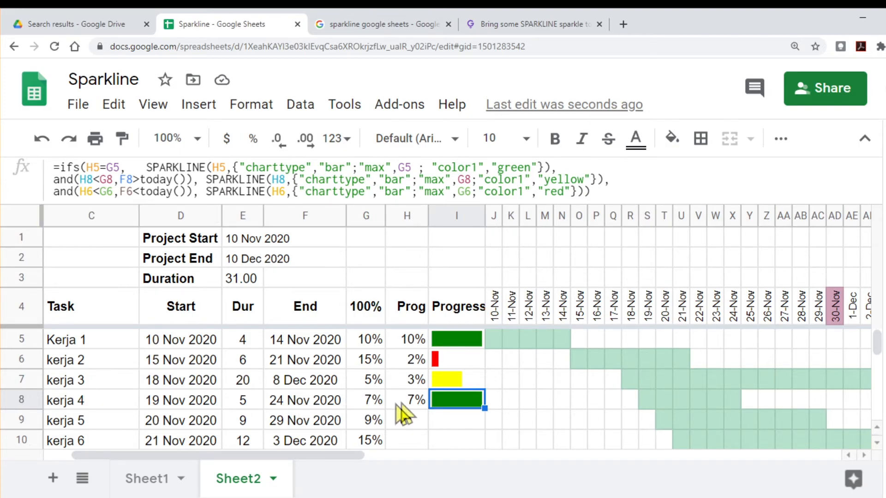
Step: Change the first condition in I8's IFS formula to H8=G8 so it refers to row 8
left_click(94, 169)
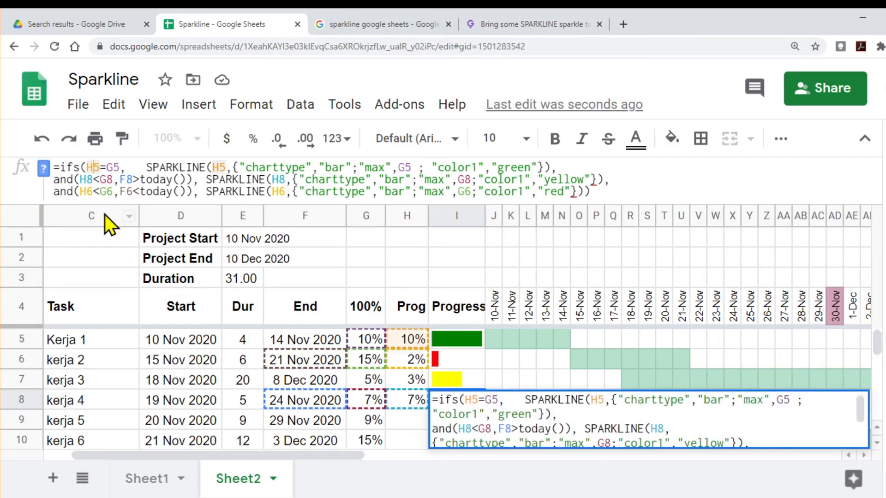
key("Delete")
type("8")
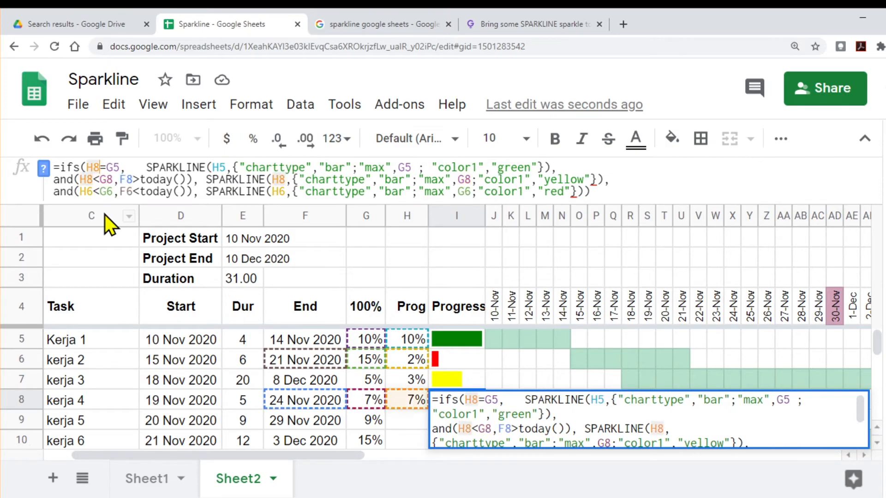
key("Right")
key("Right")
key("Right")
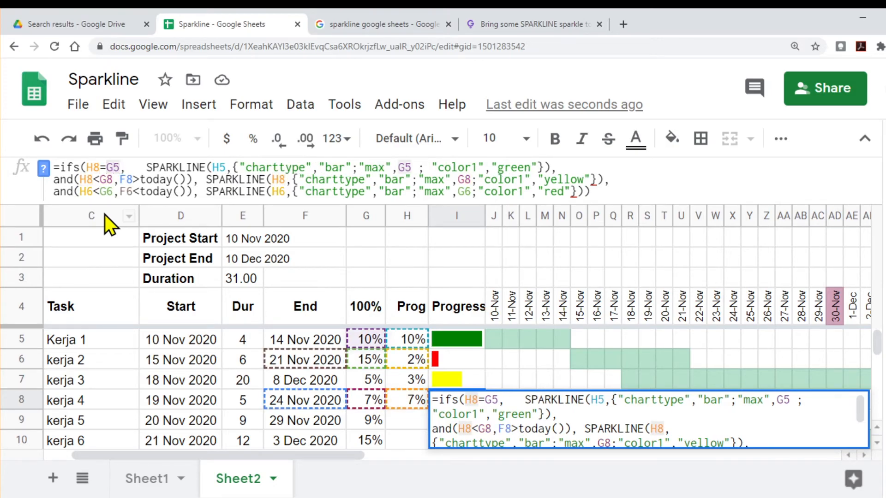
key("BackSpace")
type("8")
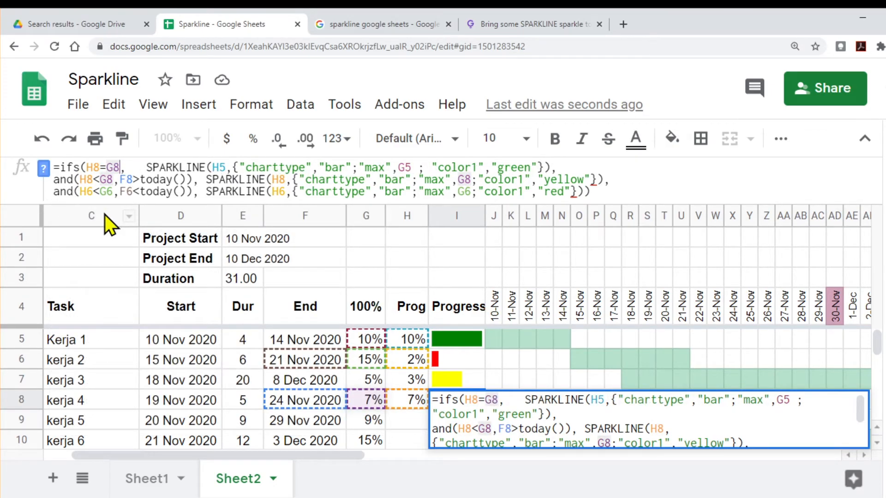
Step: Point the green SPARKLINE in I8's formula to H8 as its data and G8 as its maximum
left_click(215, 167)
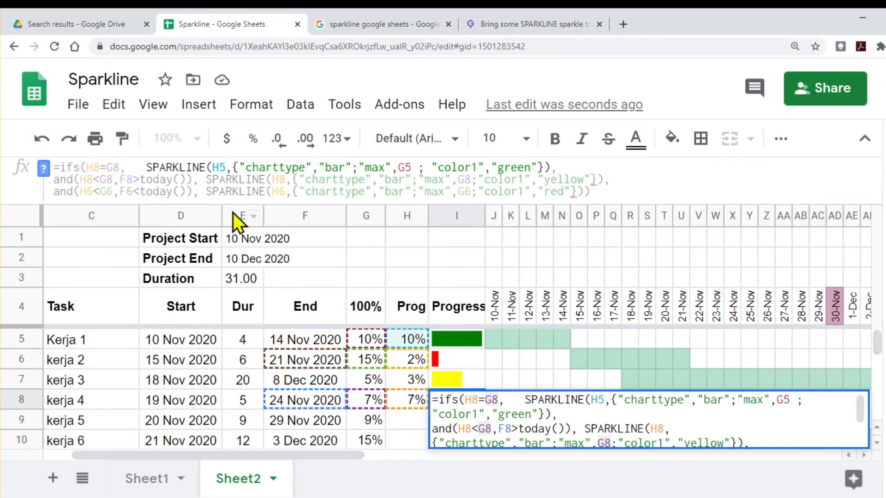
type("8")
key("Delete")
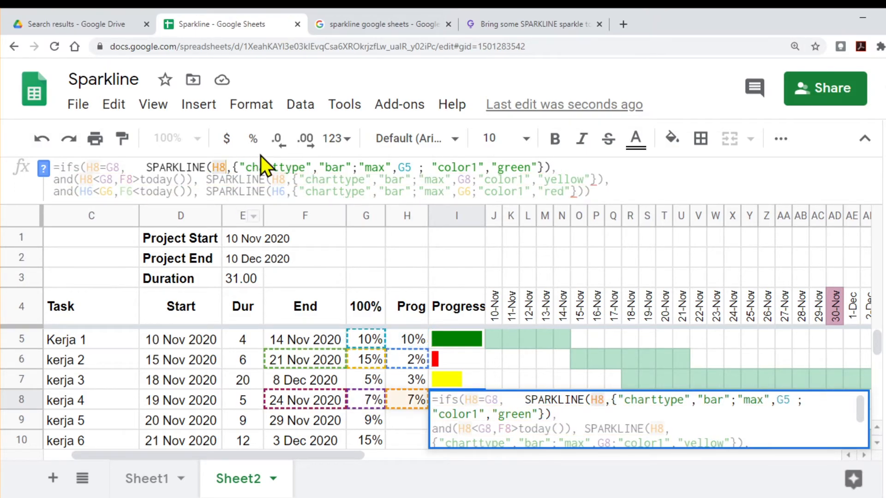
left_click(405, 167)
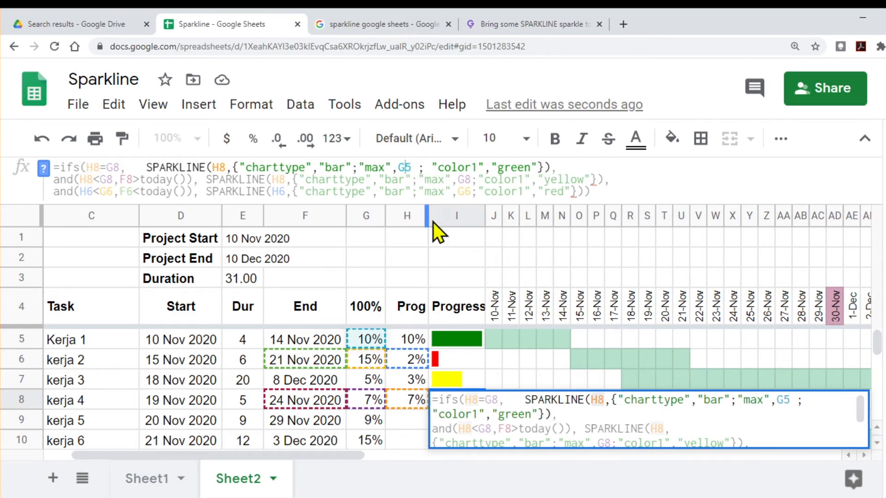
type("8")
key("Delete")
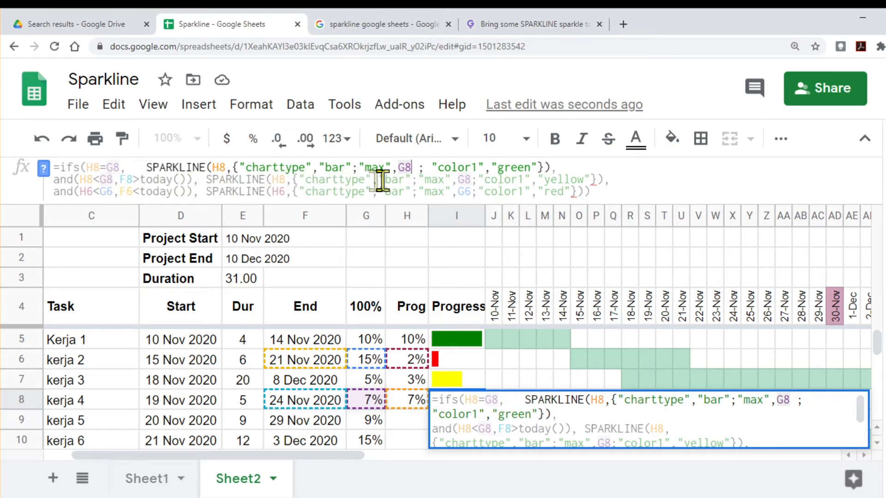
Step: Change the red rule's condition in I8's formula to and(H8<G8,F8<today())
left_click(88, 190)
key("Delete")
type("8")
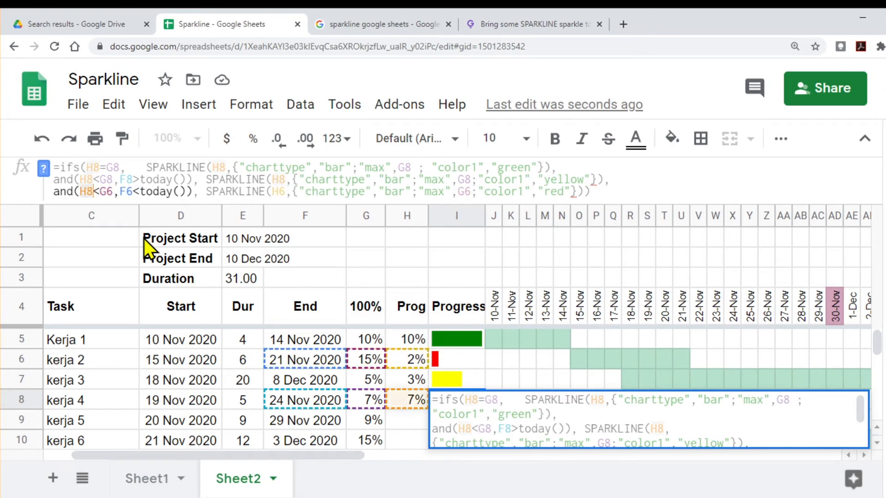
left_click(112, 191)
key("BackSpace")
type("8")
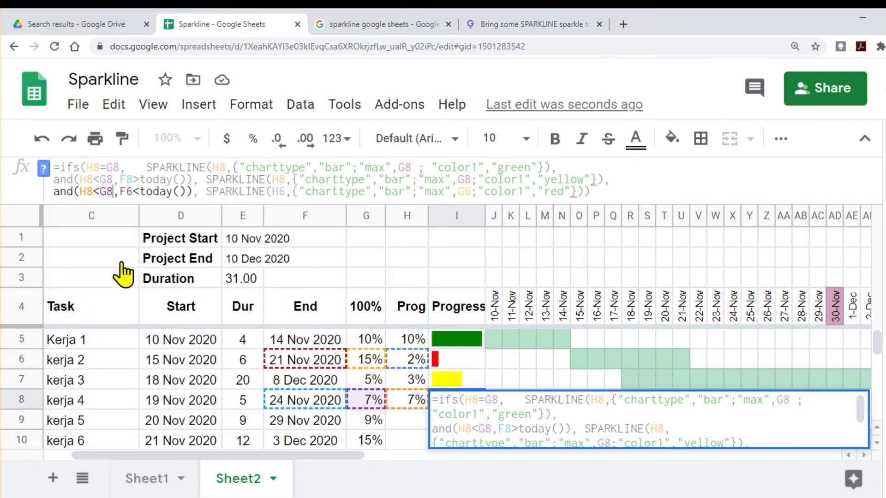
left_click(131, 192)
key("BackSpace")
type("8")
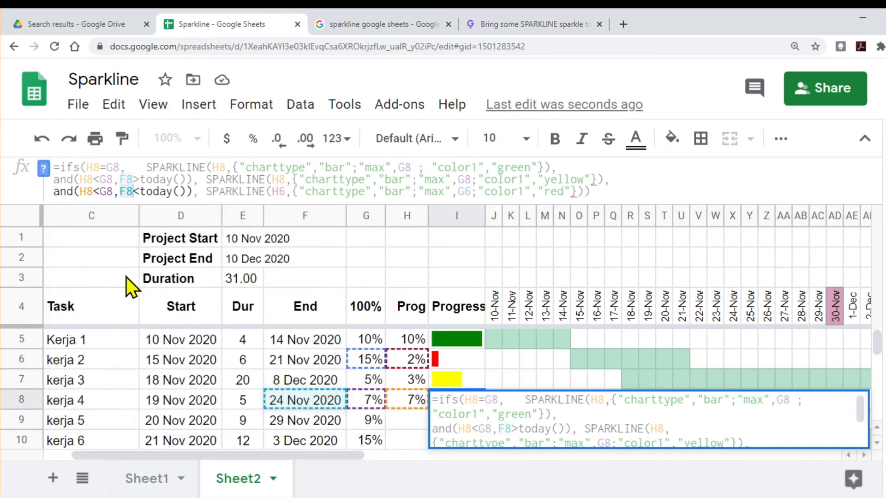
Step: Point the red SPARKLINE in I8's formula to H8 with maximum G8, and commit the formula
left_click(278, 191)
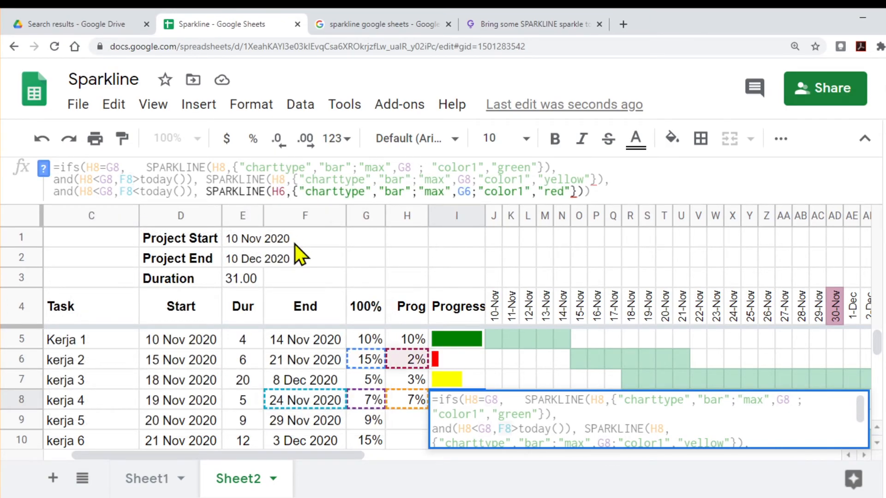
key("Delete")
type("8")
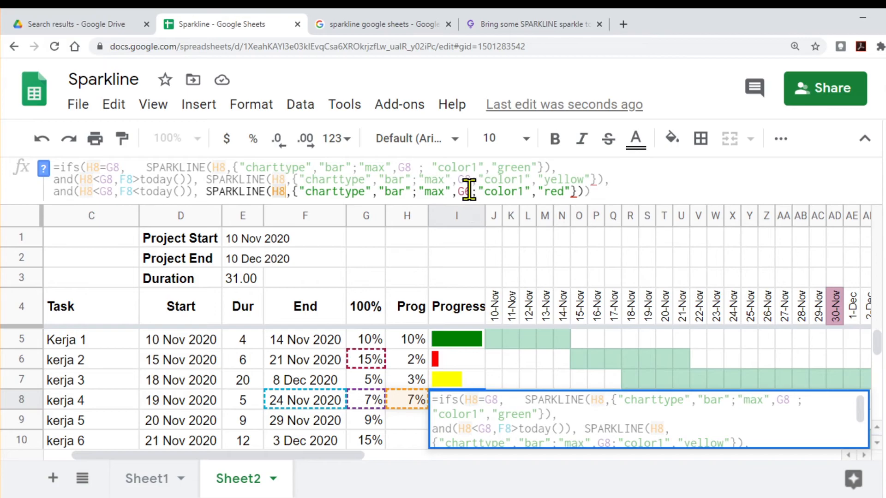
left_click(469, 190)
key("BackSpace")
type("8")
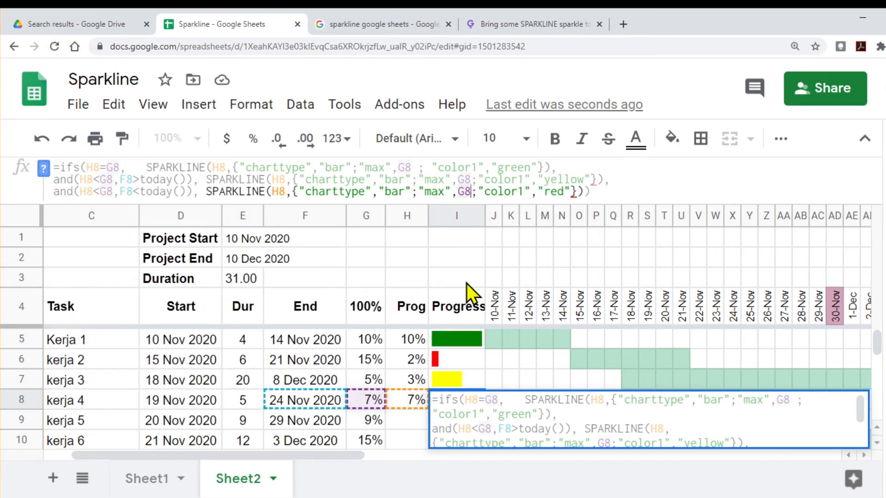
key("Return")
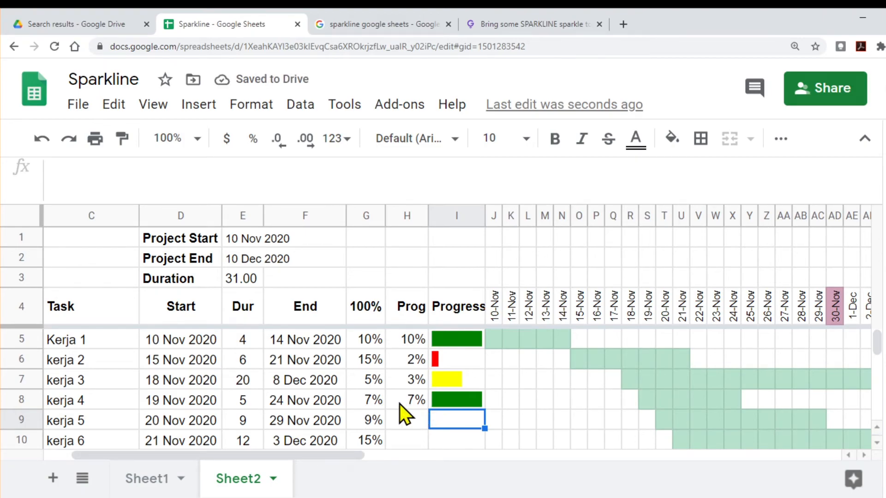
Step: Set kerja 4's Prog to 6% and compare its end date with today's date on the timeline
left_click(369, 402)
left_click(411, 404)
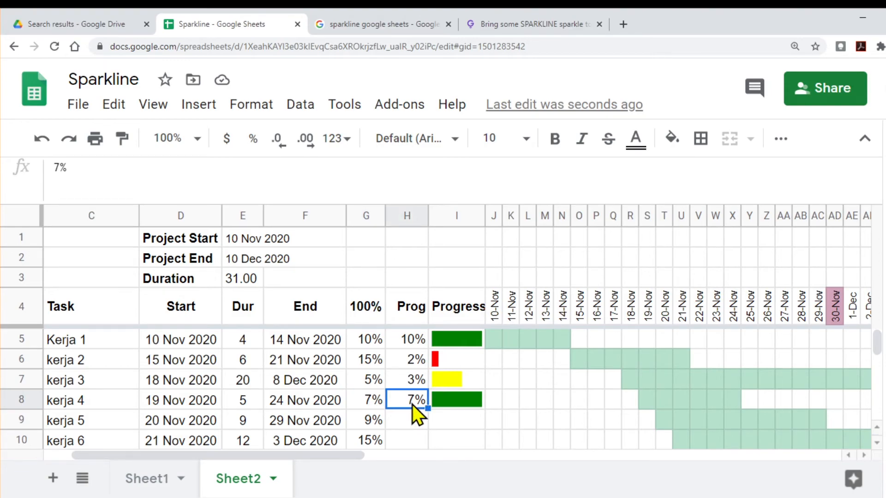
type("6")
key("Return")
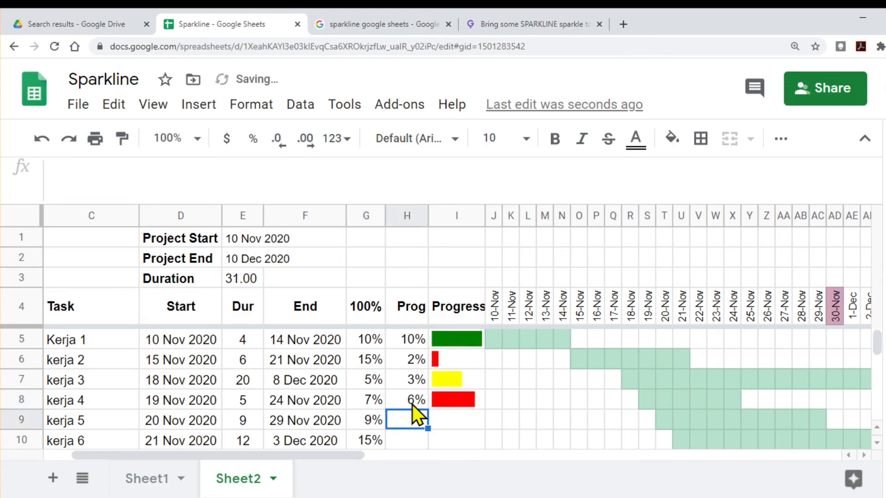
left_click(420, 405)
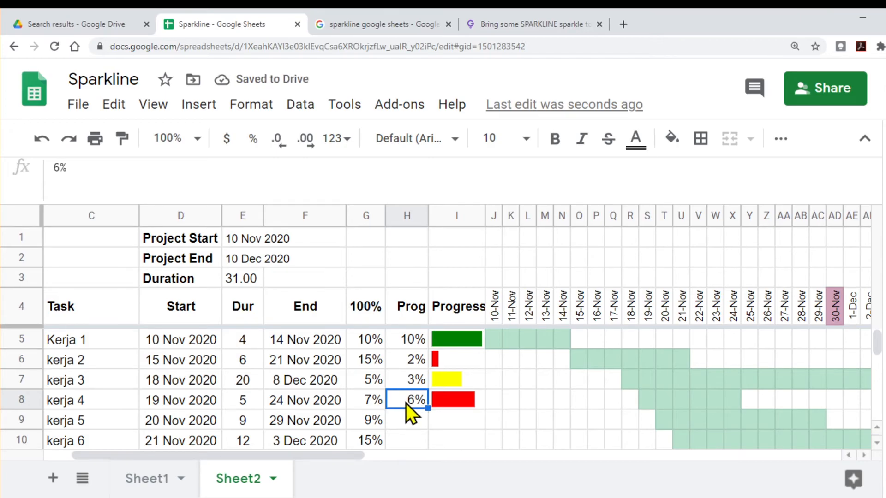
left_click(286, 406)
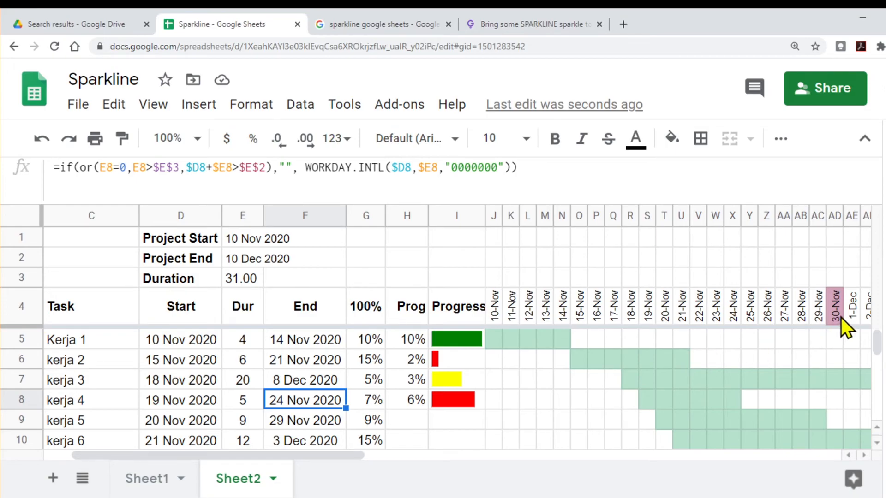
left_click(411, 402)
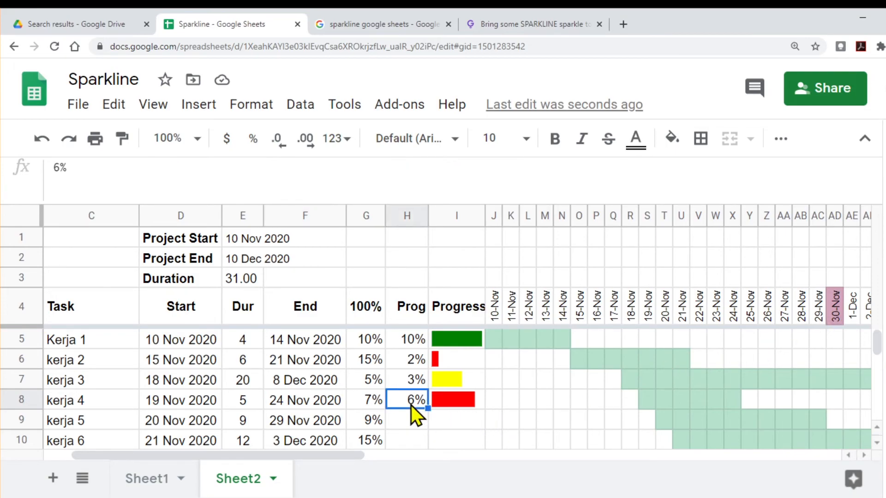
left_click(290, 403)
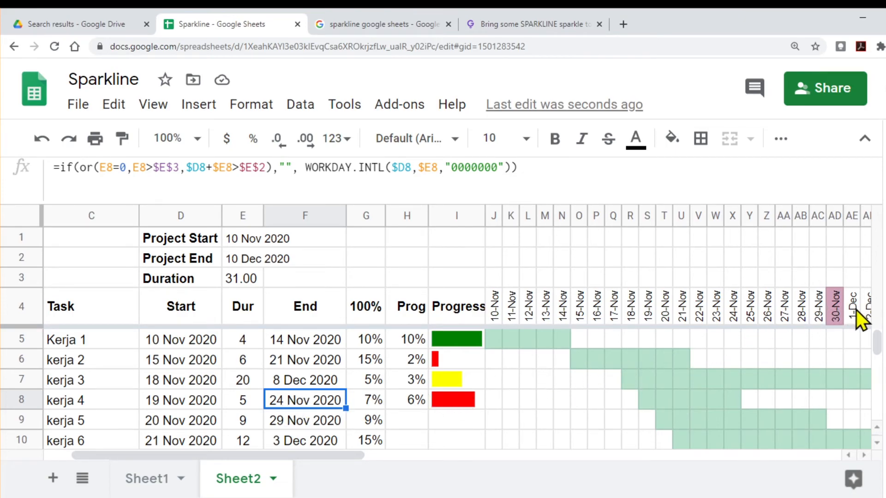
Step: Set kerja 4's Dur to 15 and check its recalculated end date and progress bar
left_click(241, 405)
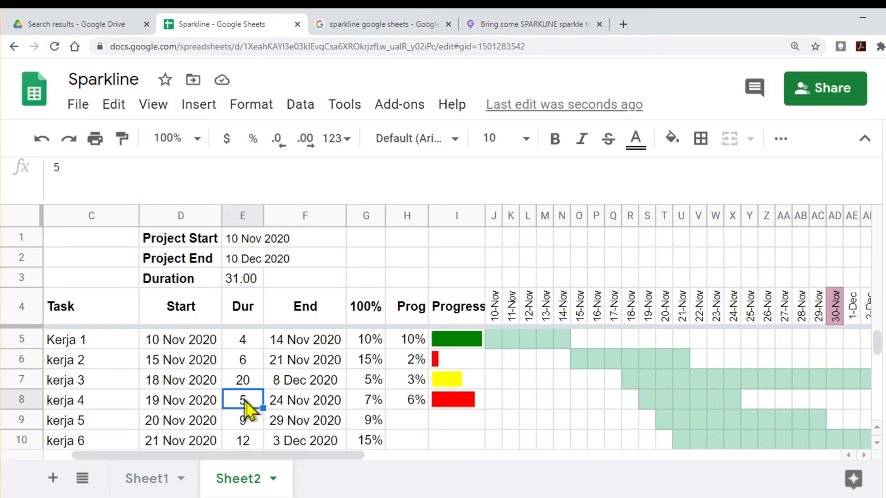
type("15")
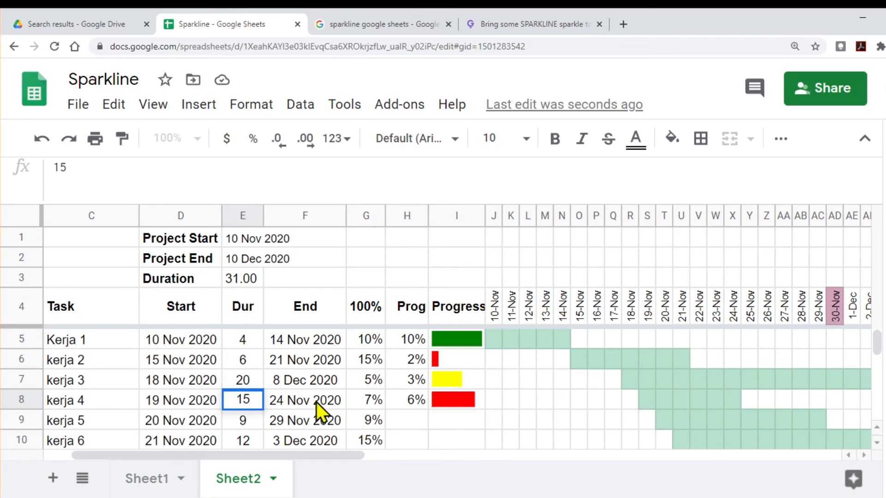
key("Return")
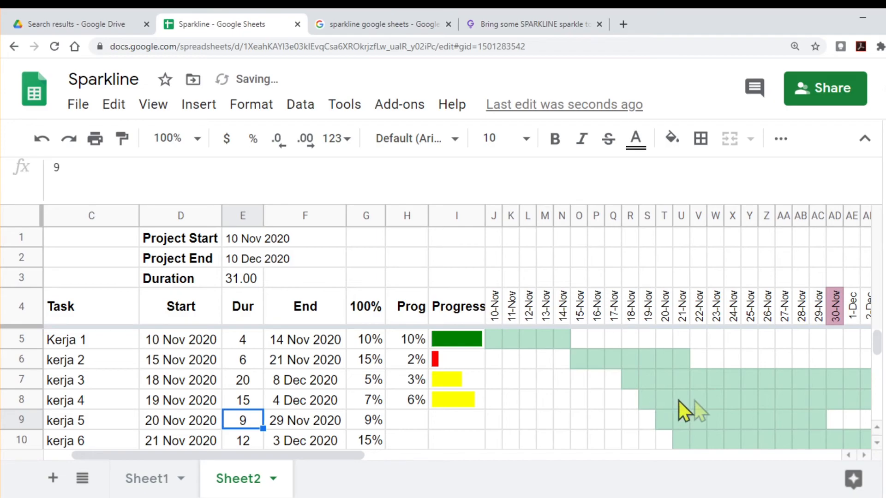
left_click(294, 400)
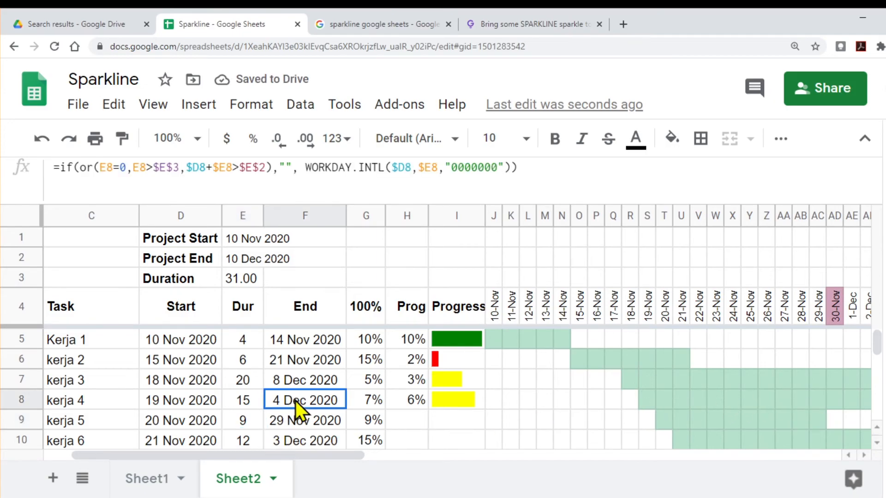
left_click(449, 403)
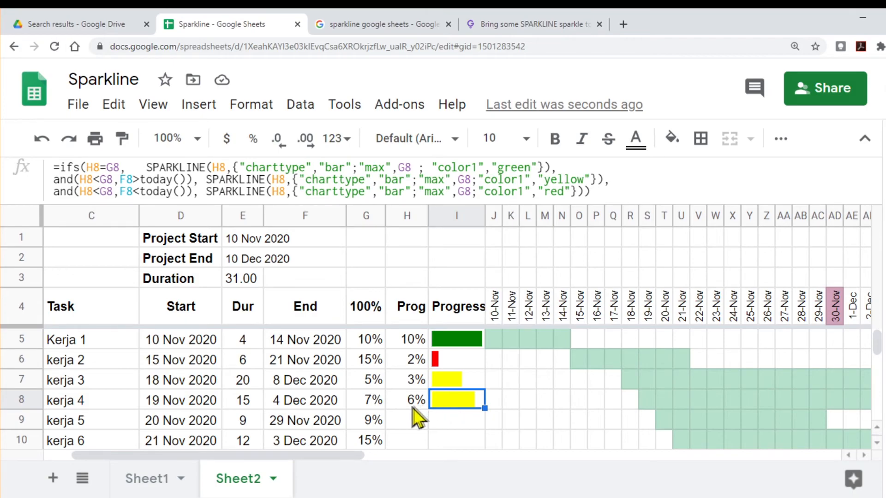
left_click(290, 403)
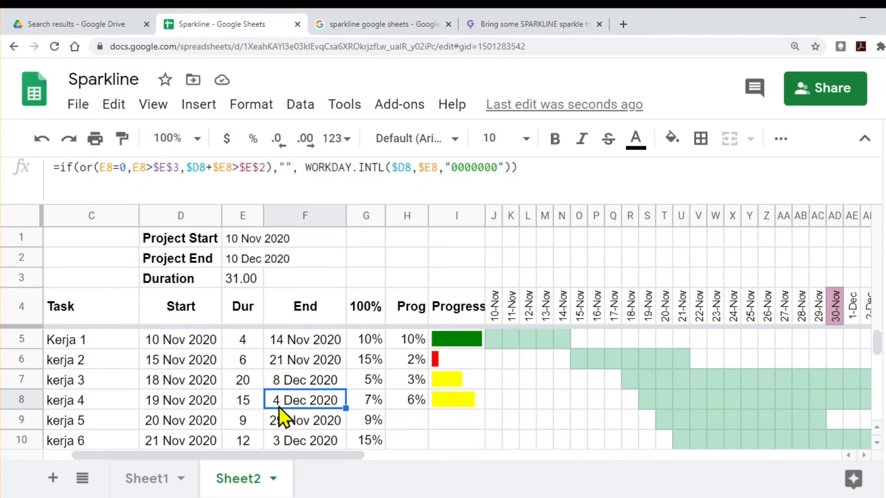
Step: Compare kerja 4's Prog with its weight and set the Prog to 7%
left_click(409, 402)
left_click(371, 401)
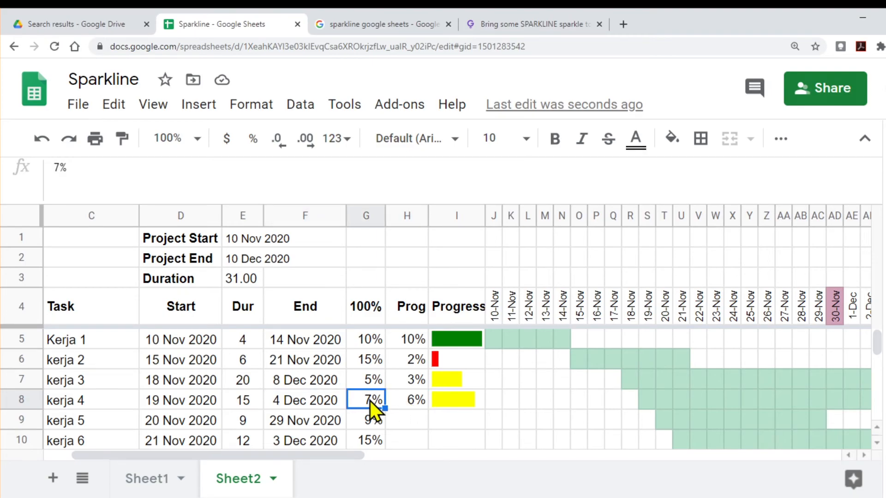
left_click(409, 403)
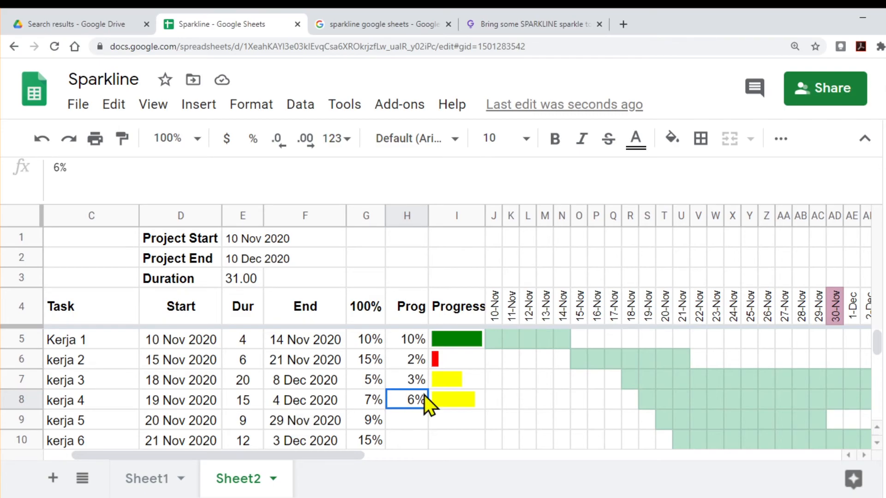
type("7")
key("Return")
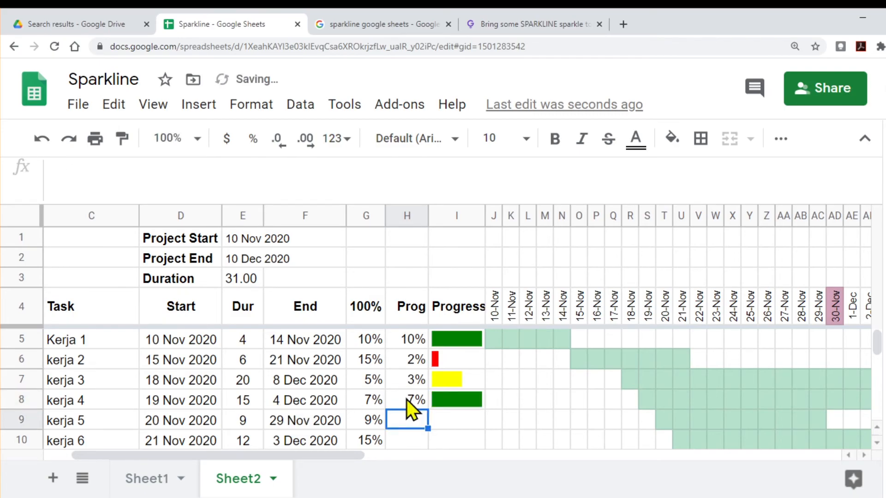
Step: Fill I8's combined IFS formula upward through I5 in the Progress column
left_click(456, 399)
left_click_drag(481, 396, 477, 345)
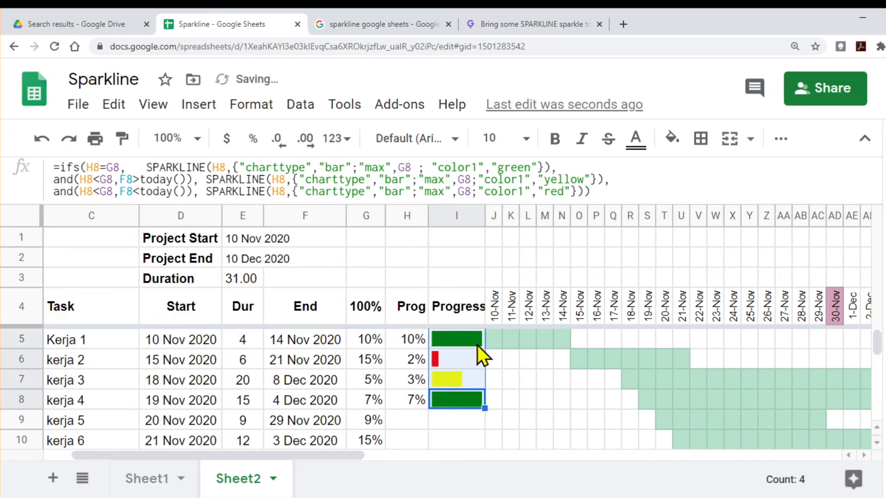
Step: Set kerja 2's Prog to 15% to match its weight
left_click(402, 362)
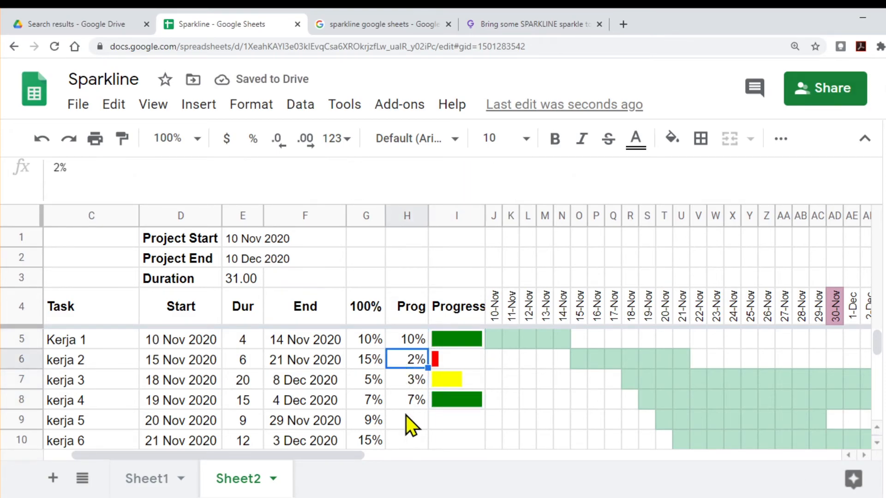
type("15")
key("Return")
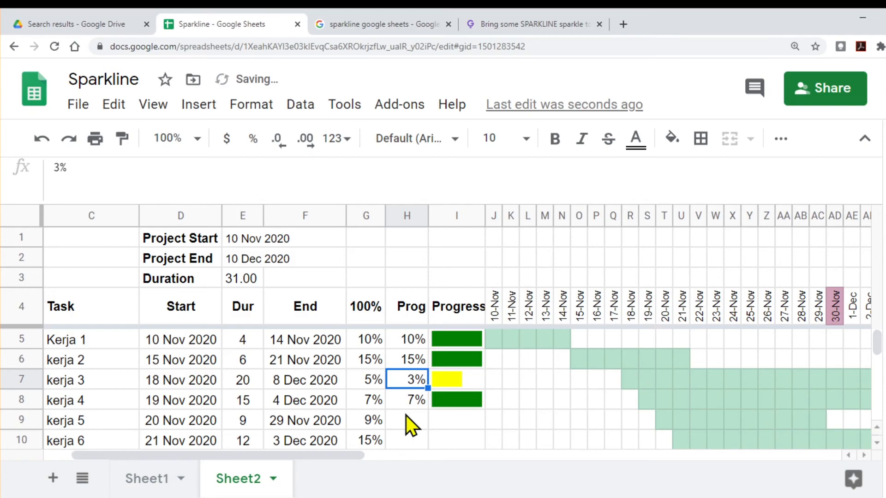
Step: Set kerja 2's Prog in H6 to 12%, below its weight
key("Up")
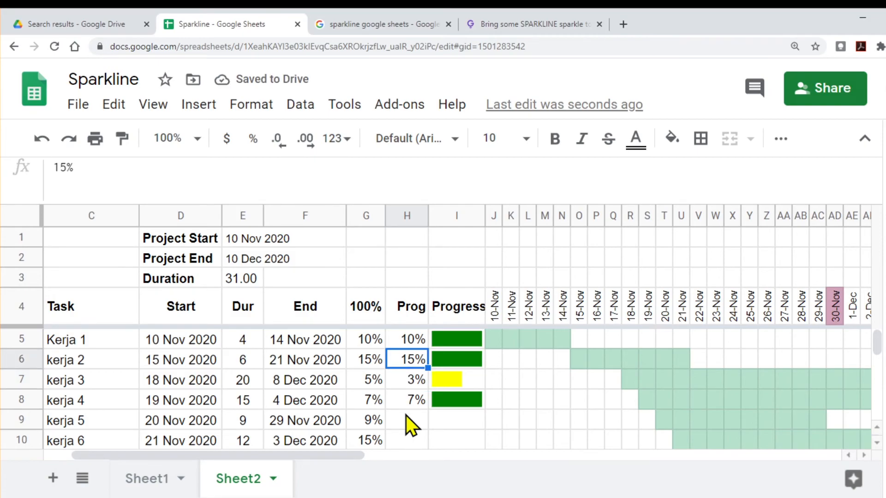
type("12")
key("Return")
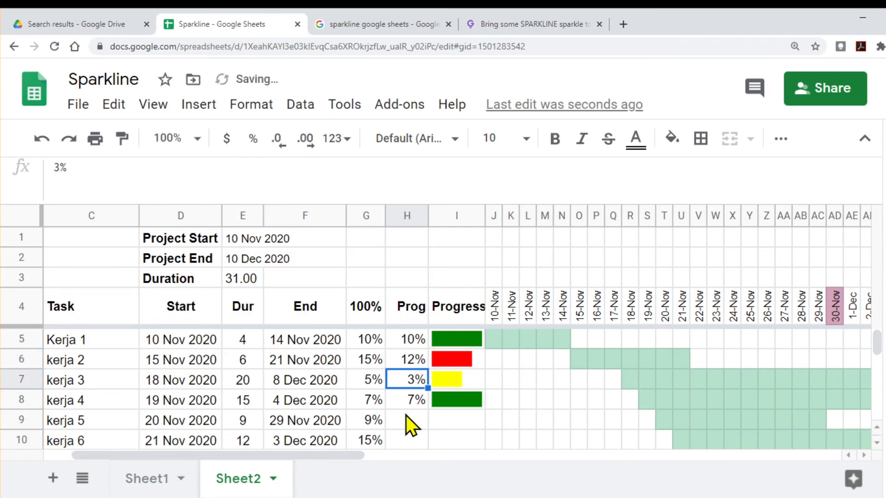
Step: Check kerja 2's End date formula and set kerja 3's Prog to 4%
left_click(315, 364)
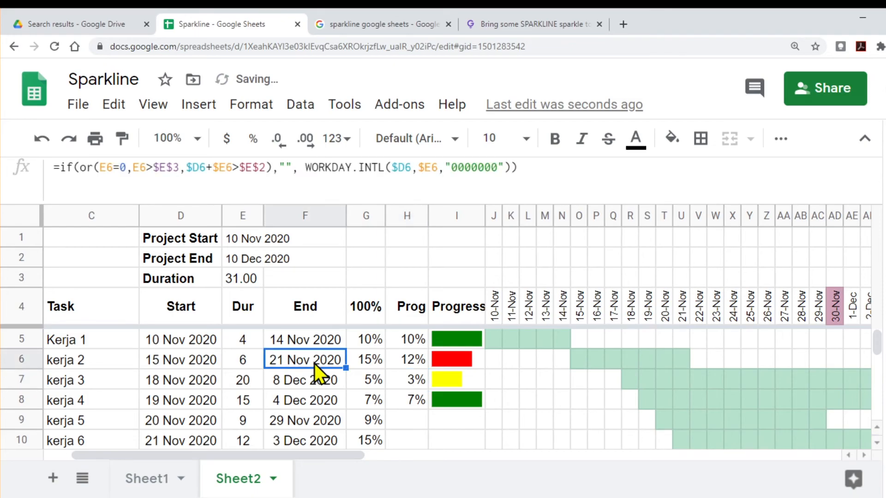
left_click(408, 382)
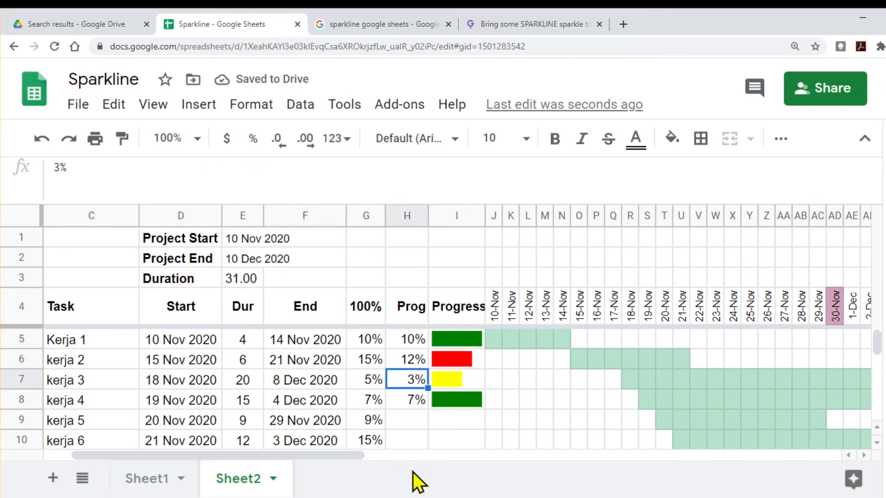
type("4")
key("Return")
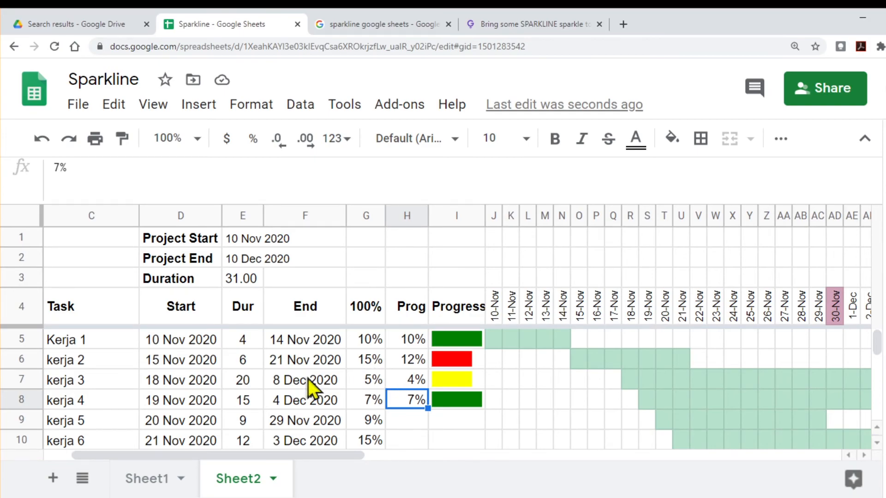
Step: Fill I8's combined IFS formula down through I11 in the Progress column
scroll(445, 414, "down", 1)
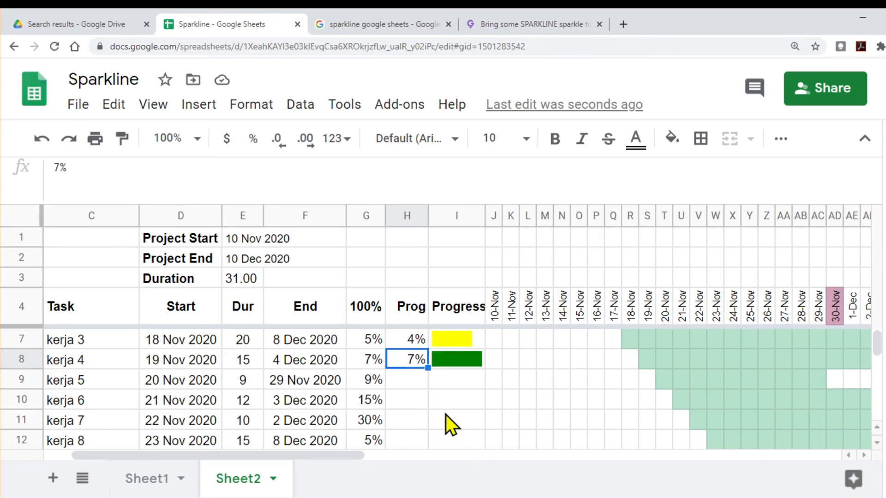
left_click(459, 362)
left_click_drag(484, 368, 483, 431)
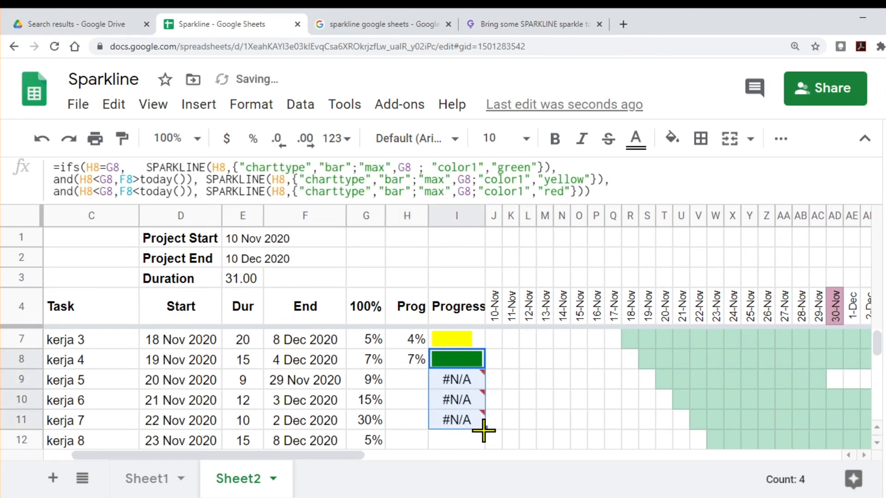
Step: Wrap kerja 5's IFS formula in I9 with IFNA, using an empty string "" as the fallback
left_click(452, 381)
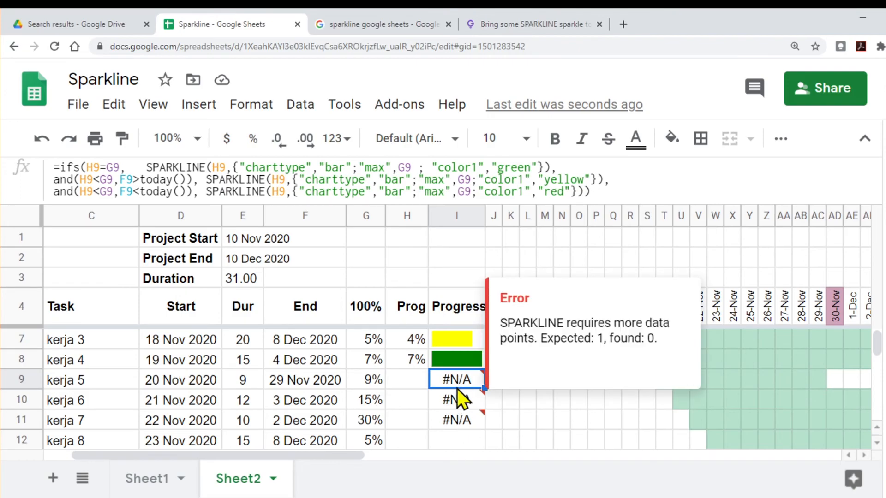
left_click(65, 179)
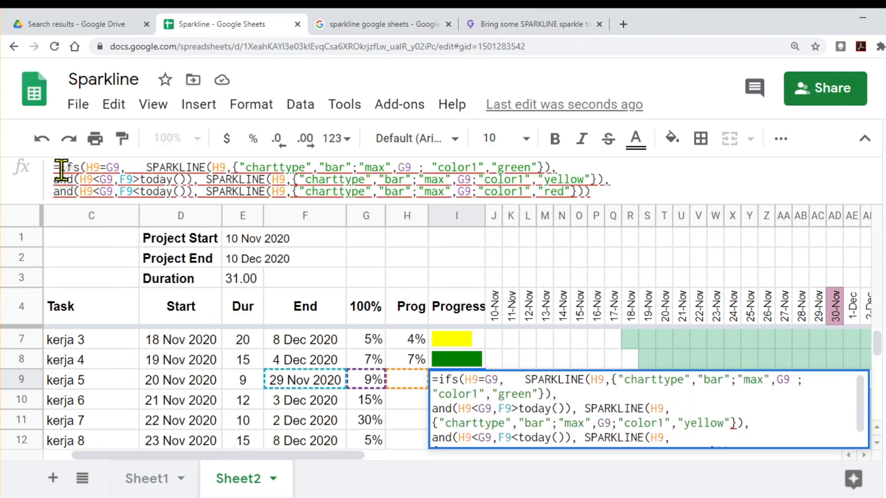
key("Left")
key("Left")
type("ifna")
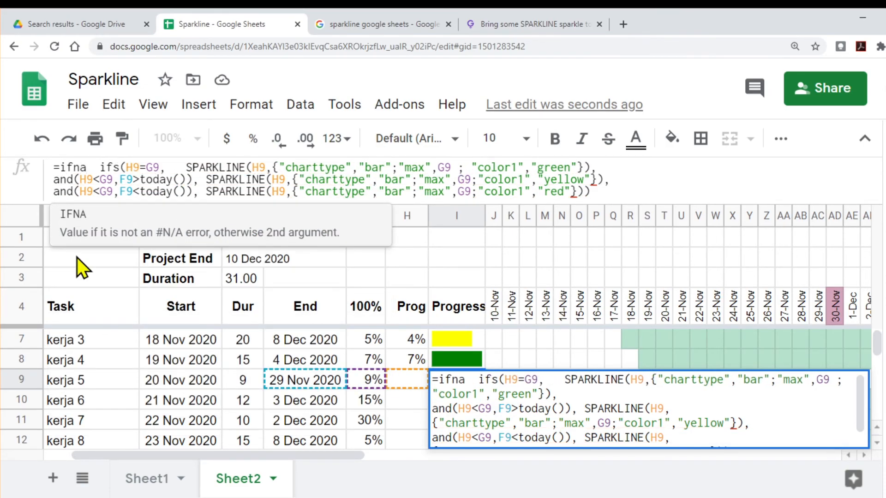
type("(")
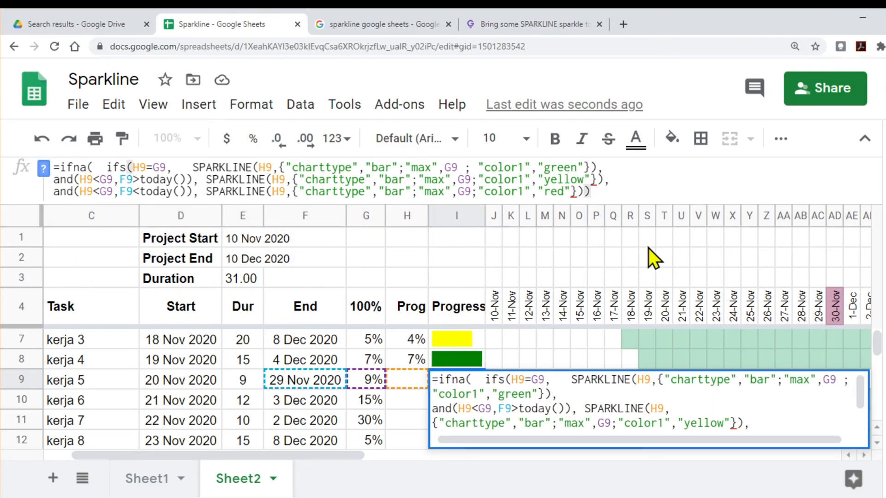
type(",")
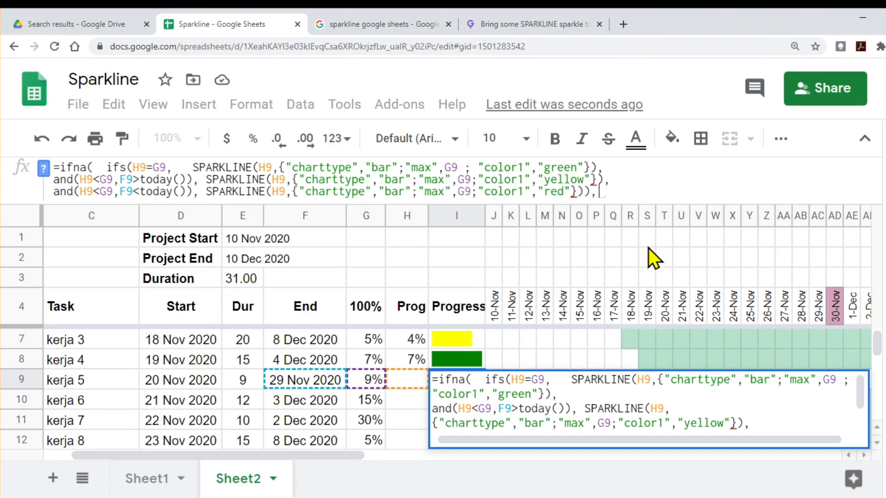
type("\"\")")
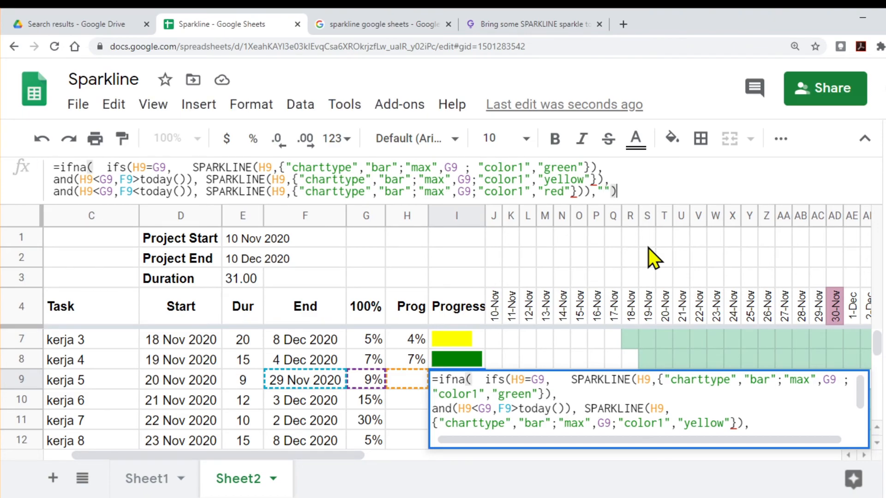
key("Return")
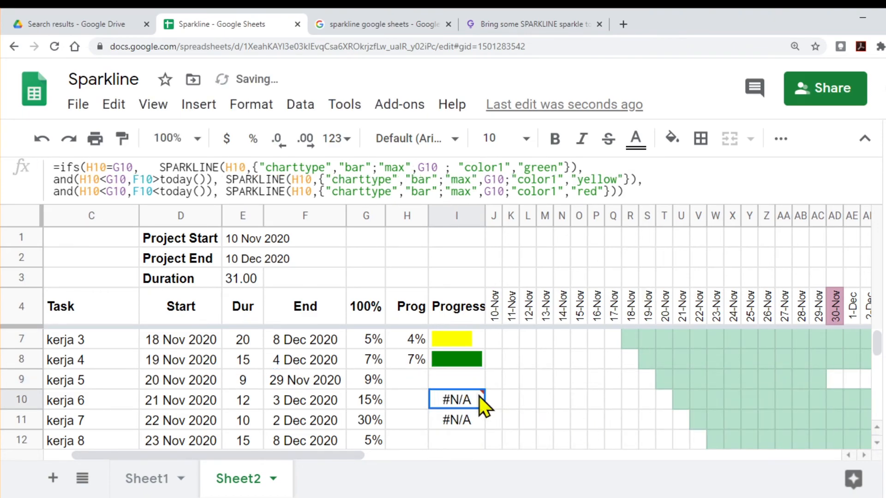
Step: Fill I9's IFNA formula down through I12 in the Progress column
left_click(469, 383)
mouse_move(485, 392)
left_click_drag(484, 388, 485, 445)
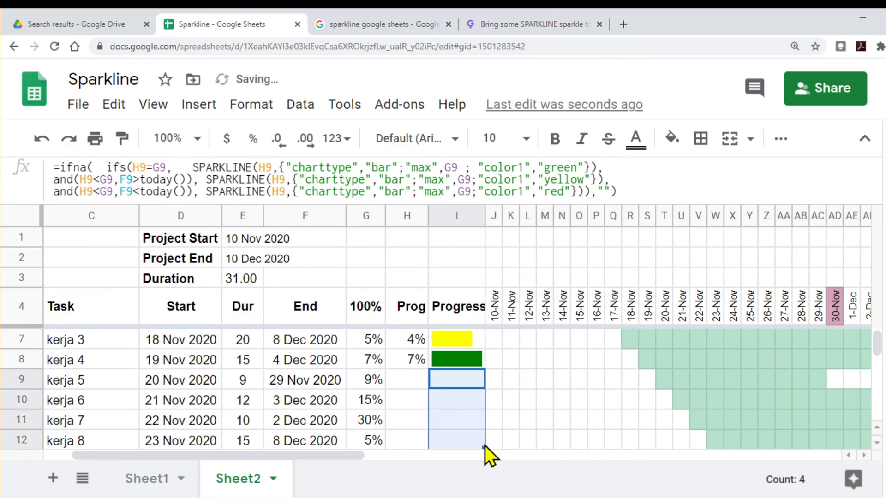
Step: Enter Prog values of 4% for kerja 5, 15% for kerja 6, 30% for kerja 7 and 2% for kerja 8
left_click(401, 382)
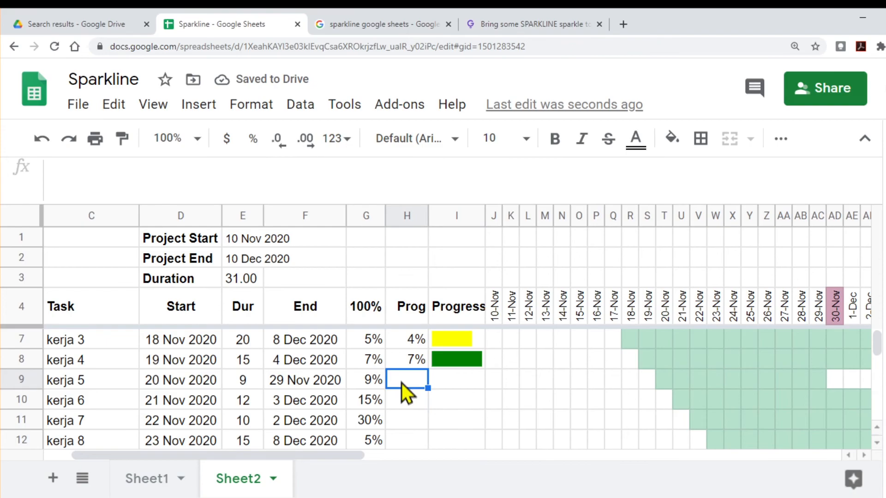
type("4%")
key("Return")
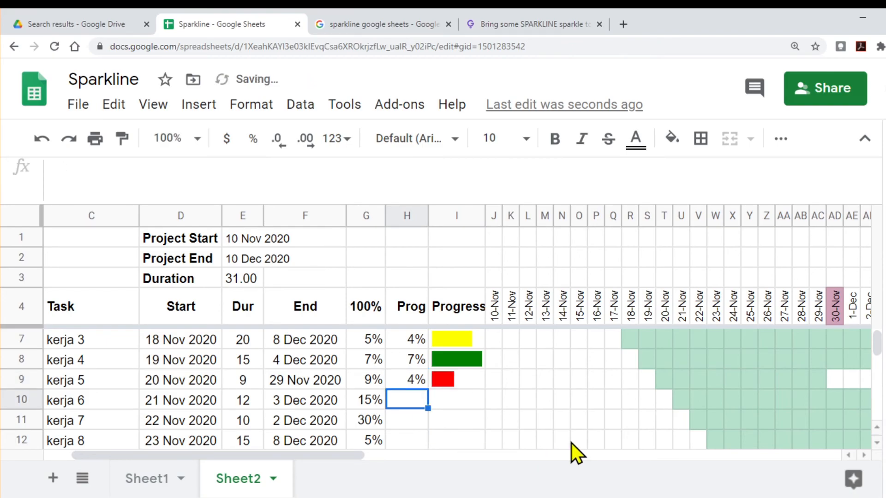
type("15%")
key("Return")
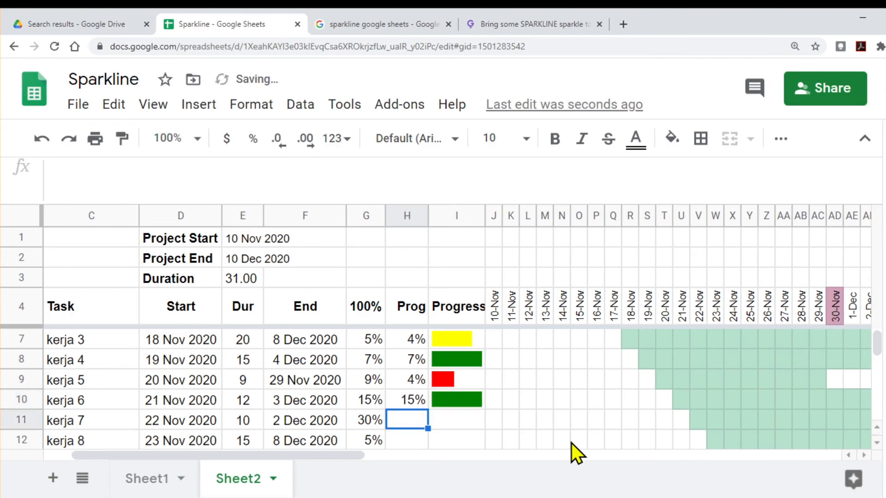
type("30%")
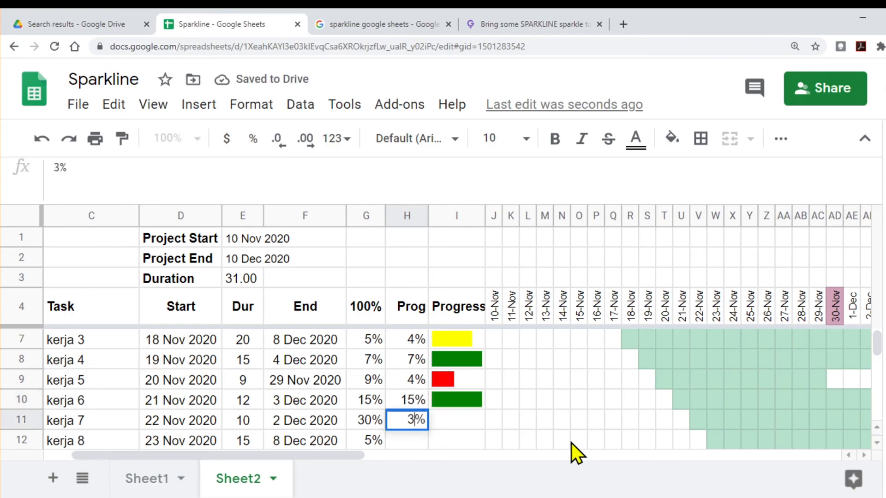
key("Return")
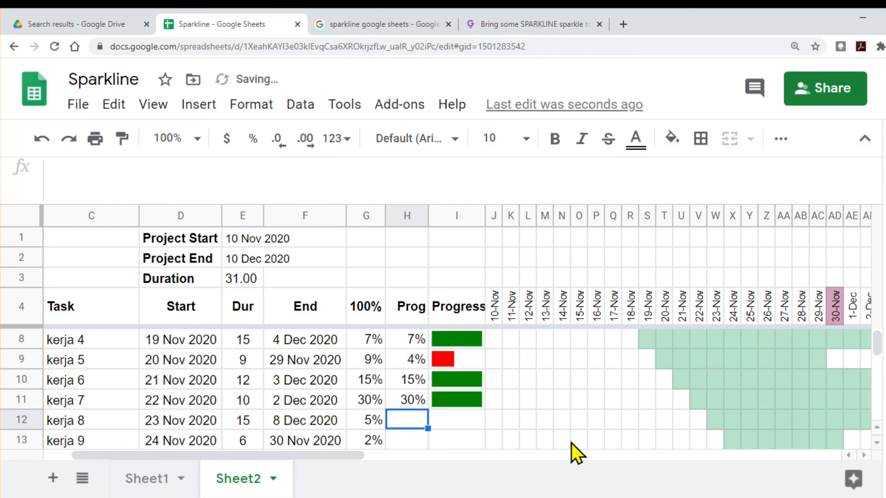
type("2%")
key("Return")
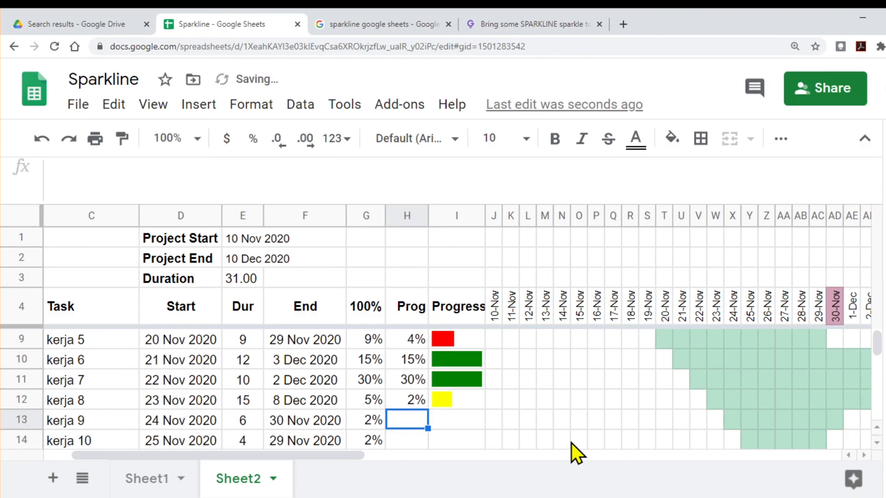
Step: Check the tasks' End dates and Prog values against their Progress bar colours, from kerja 8 back to Kerja 1
left_click(326, 400)
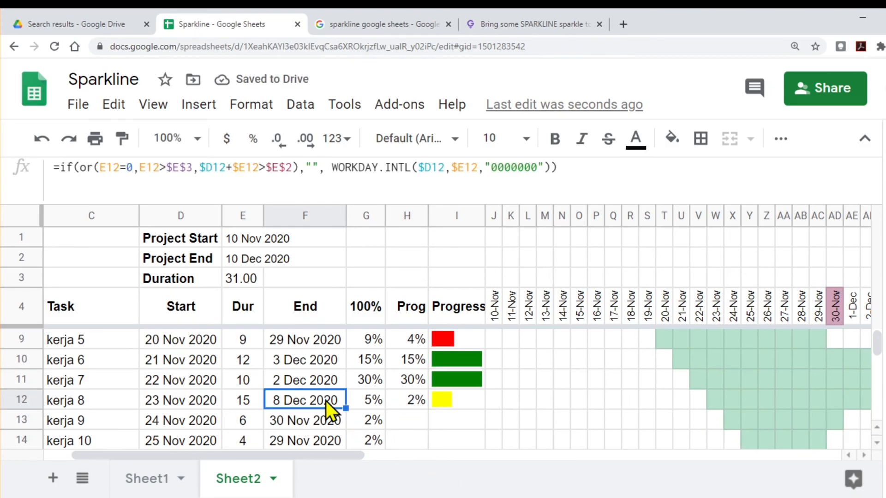
left_click(417, 418)
scroll(418, 416, "up", 2)
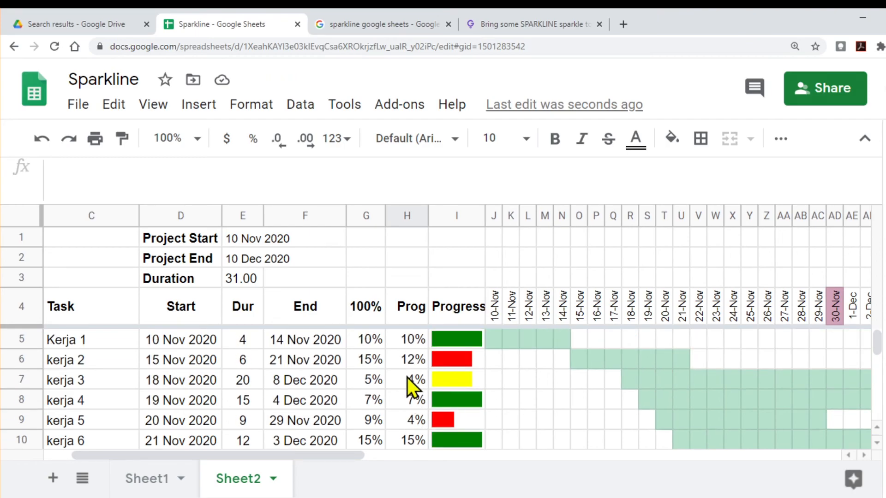
left_click(409, 343)
left_click(410, 364)
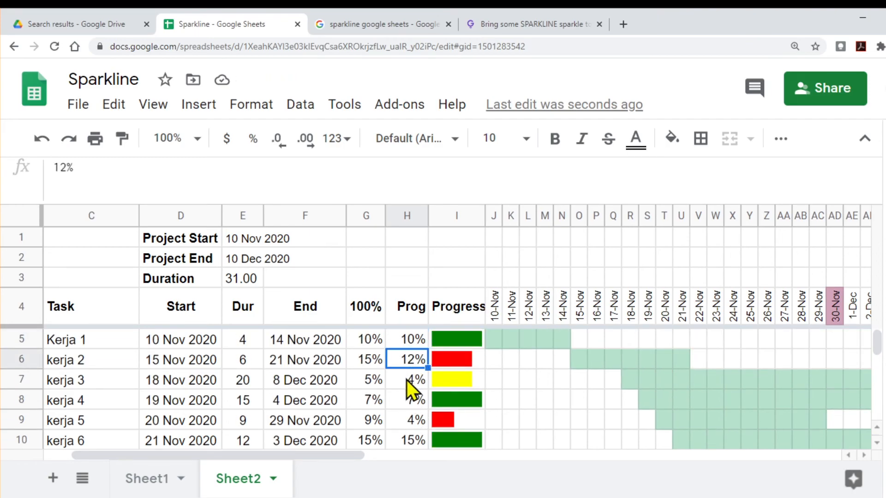
left_click(406, 380)
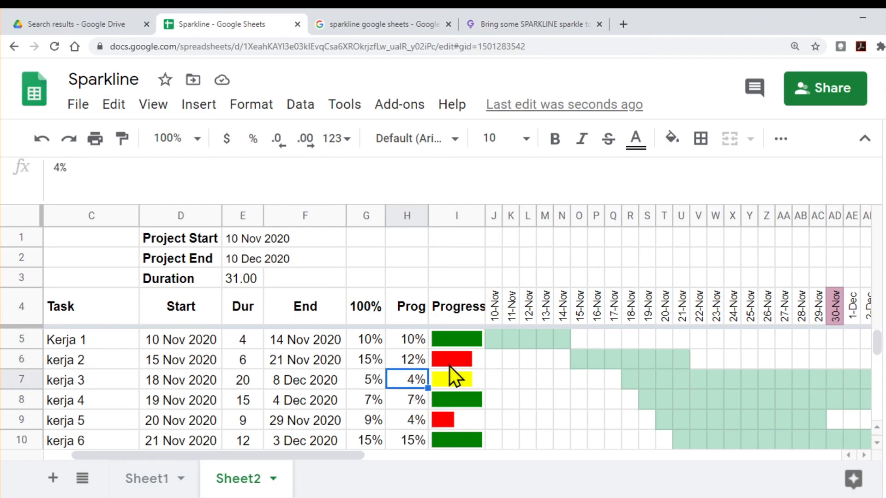
scroll(511, 377, "down", 2)
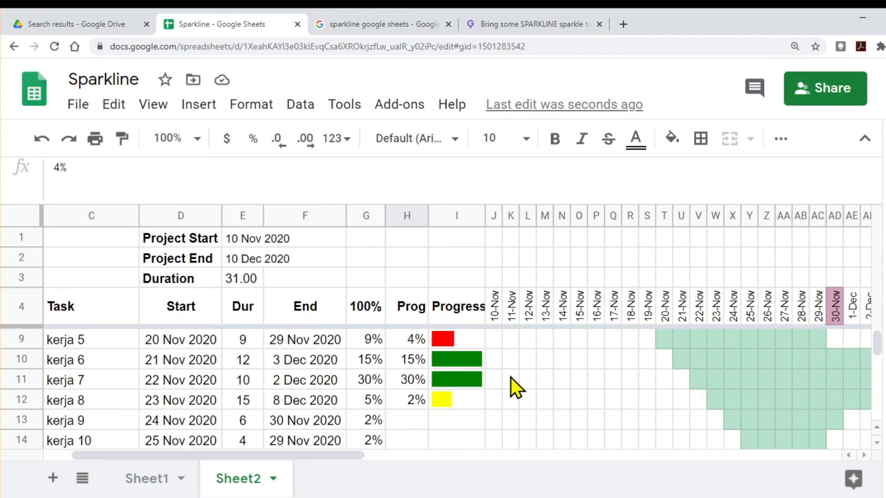
Step: Widen the Progress column I to about twice its width
scroll(511, 377, "up", 2)
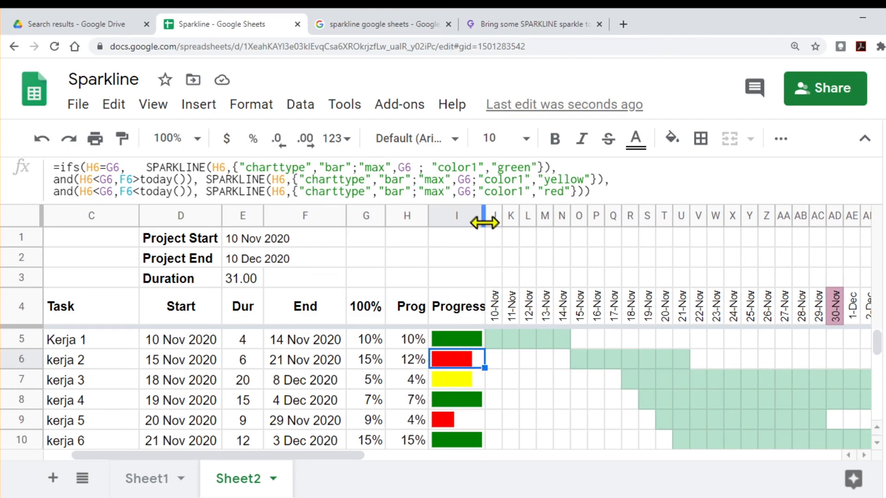
left_click_drag(484, 220, 551, 218)
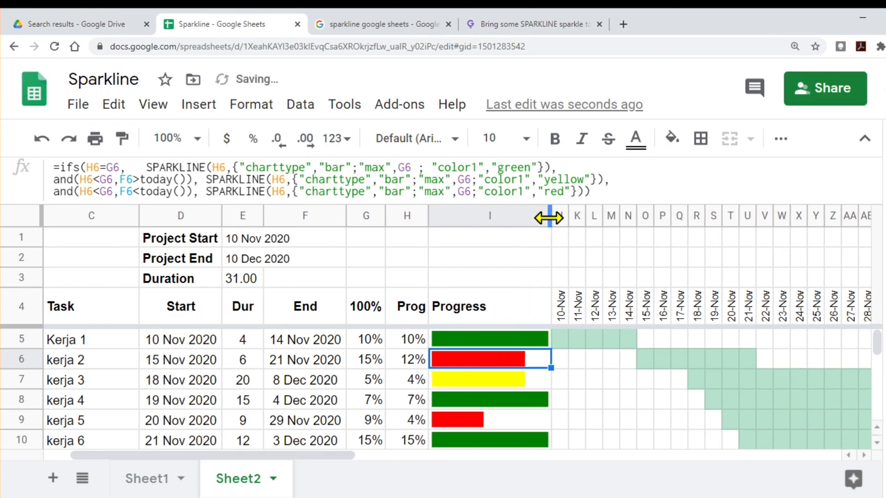
Step: Examine the Progress formulas of kerja 3 and kerja 5 and the bars down to kerja 10
left_click(508, 380)
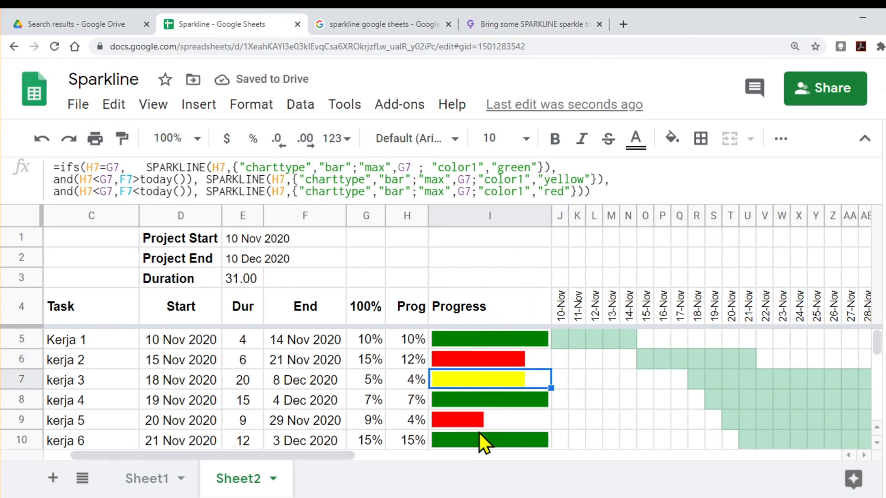
scroll(474, 383, "down", 2)
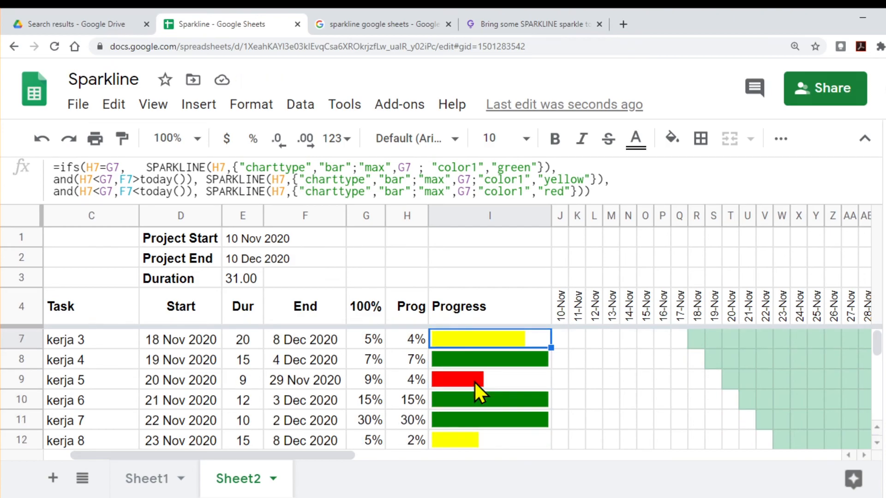
left_click(475, 383)
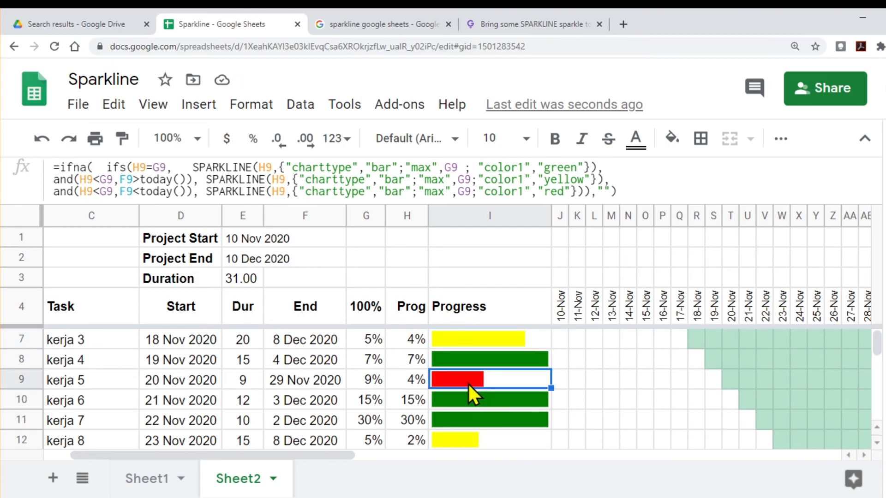
scroll(458, 378, "down", 4)
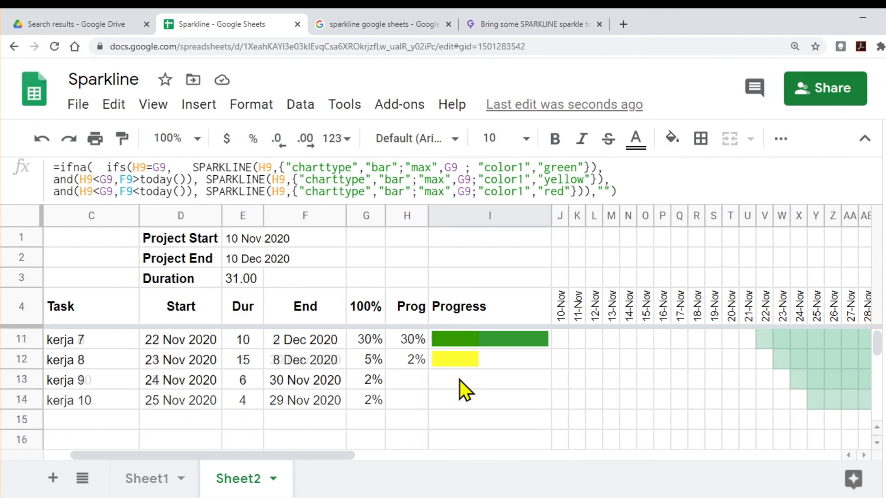
scroll(459, 380, "up", 6)
left_click(492, 353)
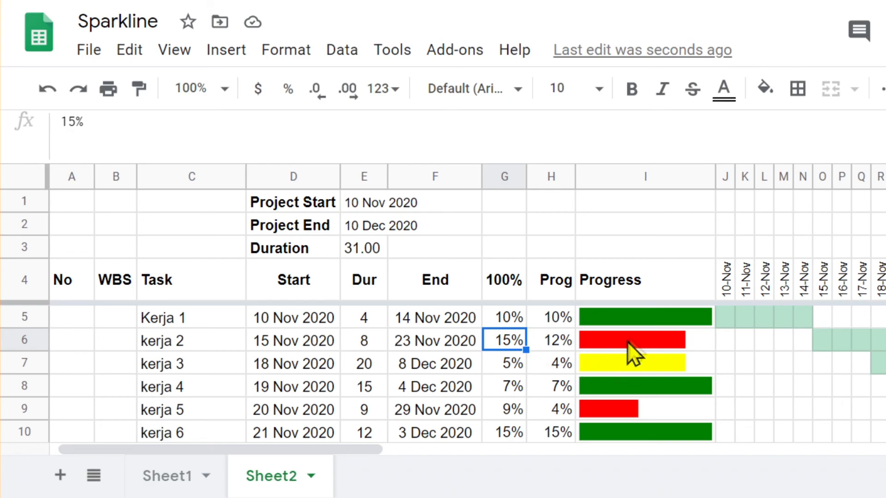
Step: Review the sales sparklines on Sheet1 and the task progress bars on Sheet2
left_click(173, 477)
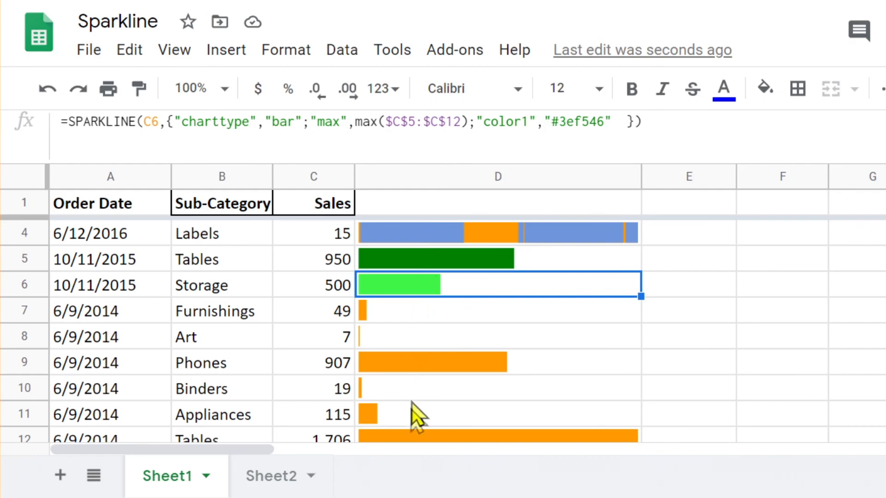
left_click(276, 479)
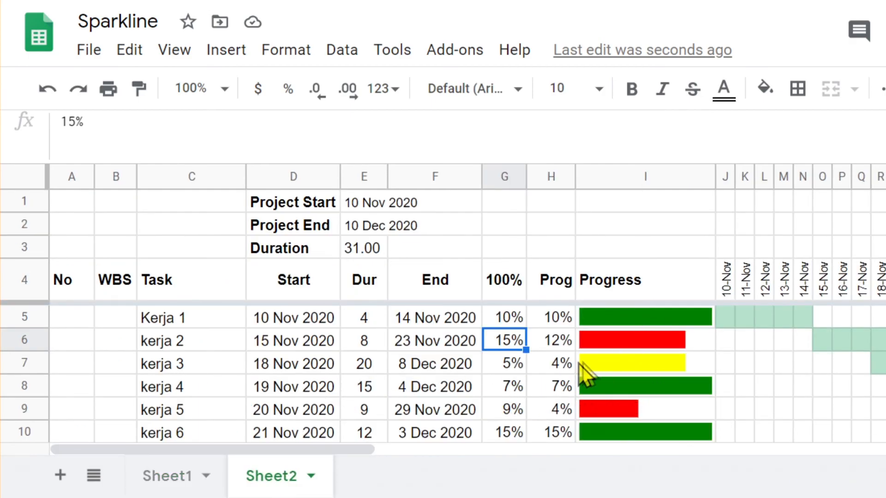
scroll(649, 364, "down", 2)
scroll(650, 364, "up", 1)
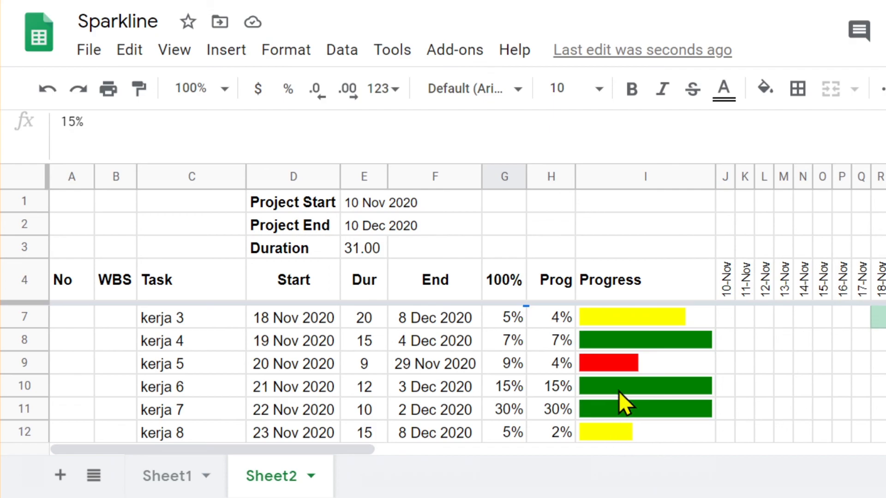
scroll(627, 390, "up", 1)
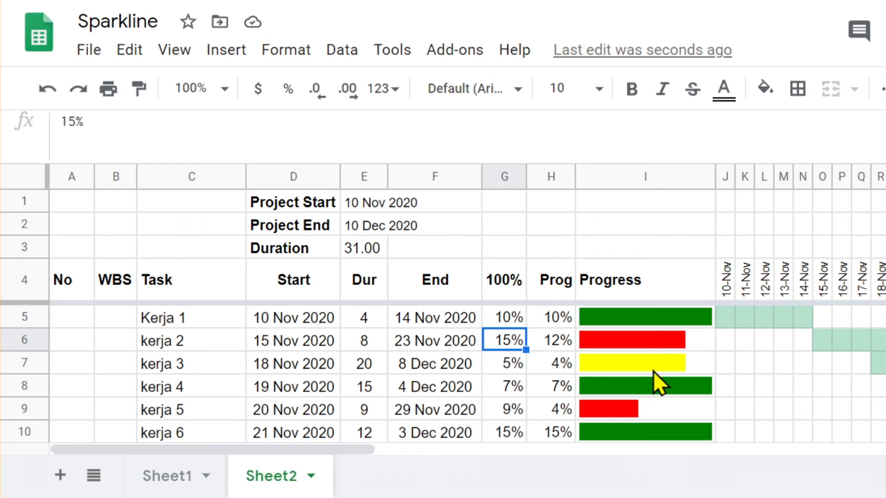
scroll(653, 372, "down", 2)
scroll(652, 370, "up", 1)
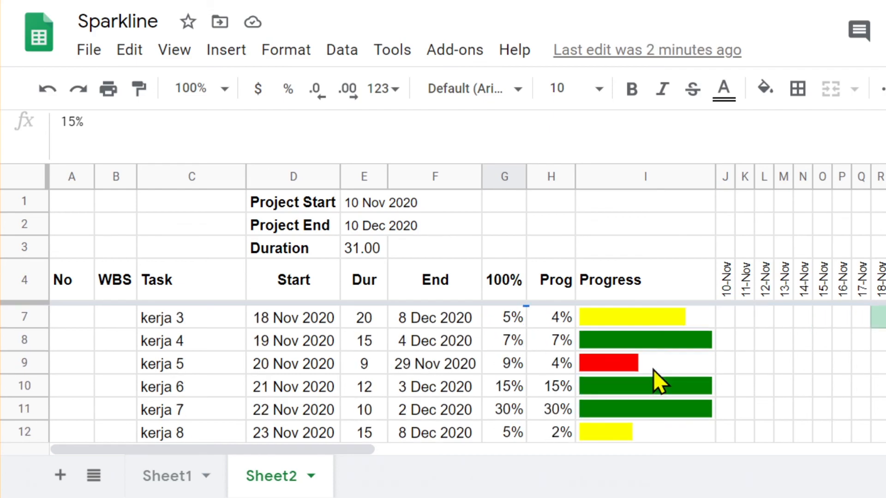